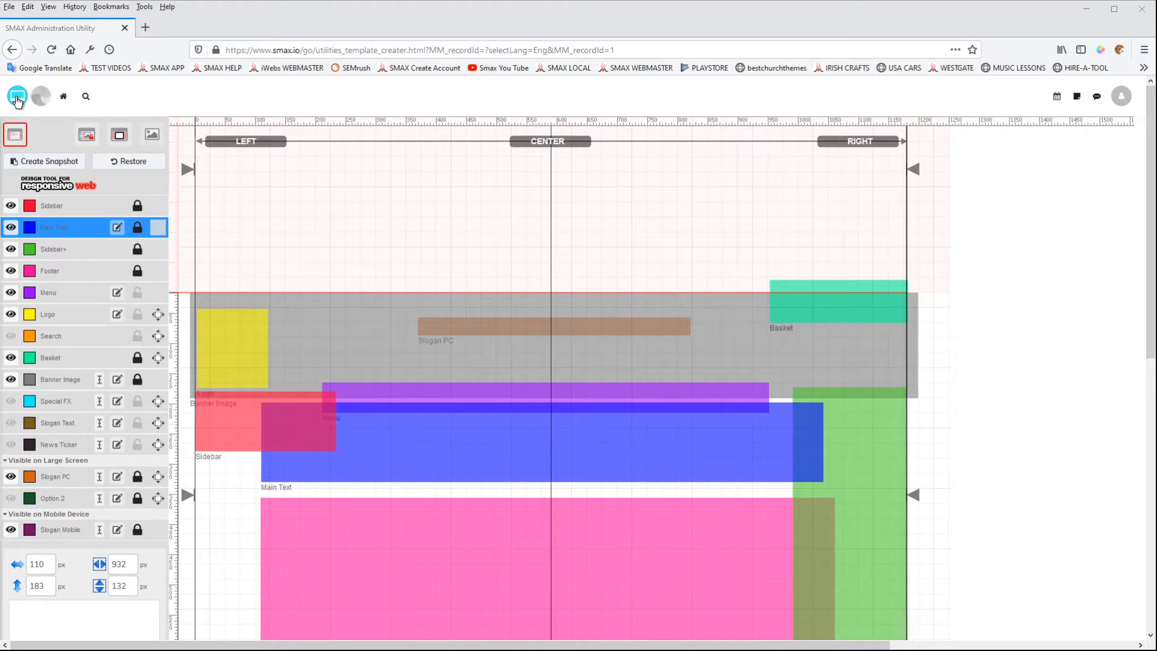
- Preview the live site to examine its three-column layout, and return to the template editor
click(17, 98)
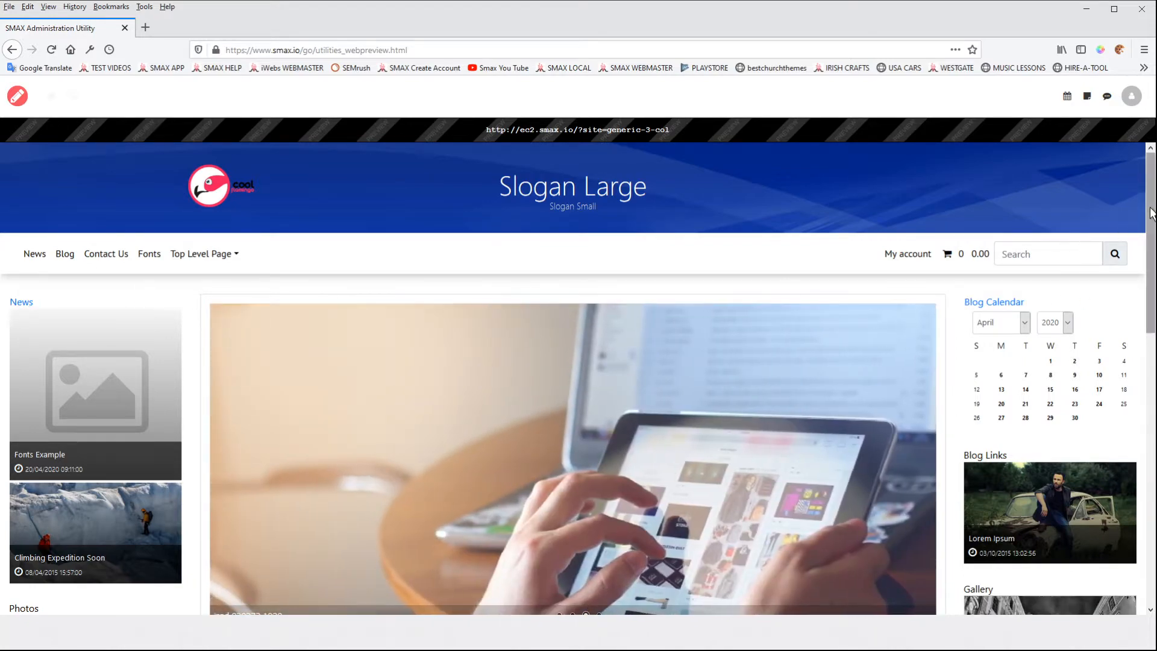
mouse_move(1152, 211)
mouse_down()
mouse_move(1140, 455)
mouse_move(1145, 217)
mouse_up()
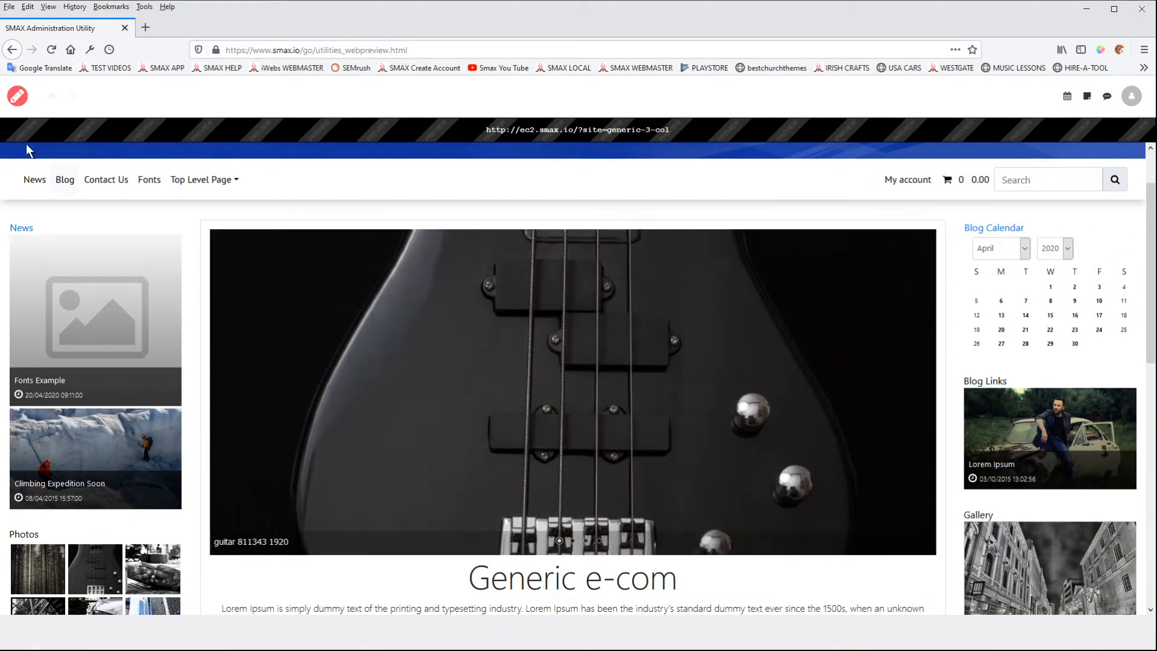
click(17, 98)
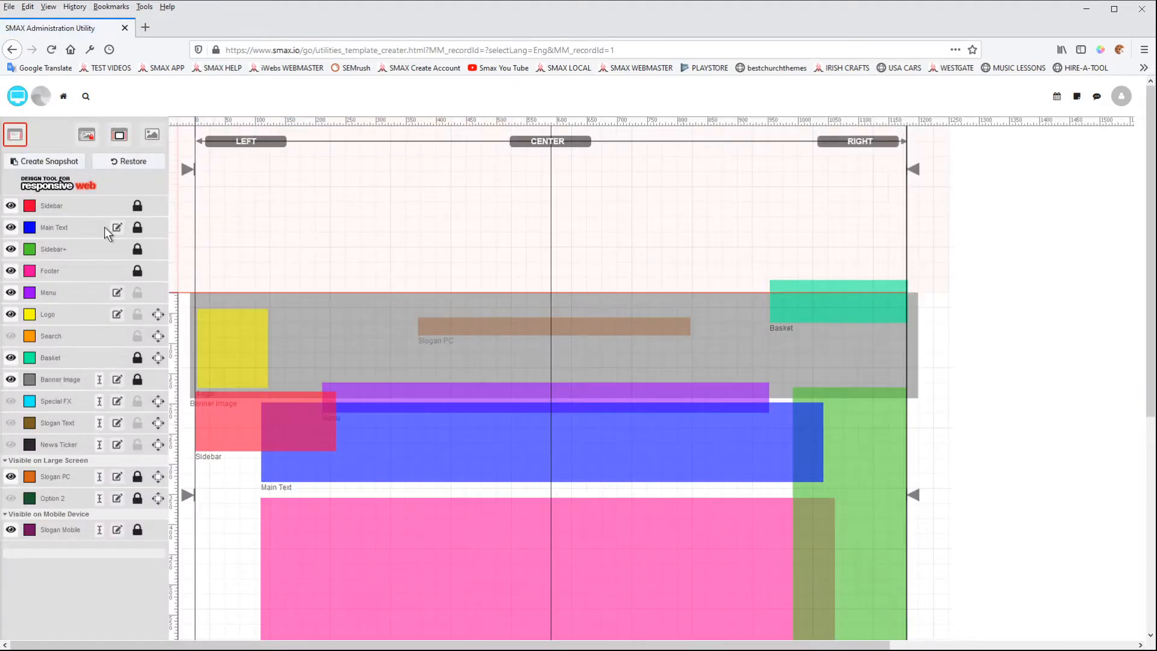
click(59, 208)
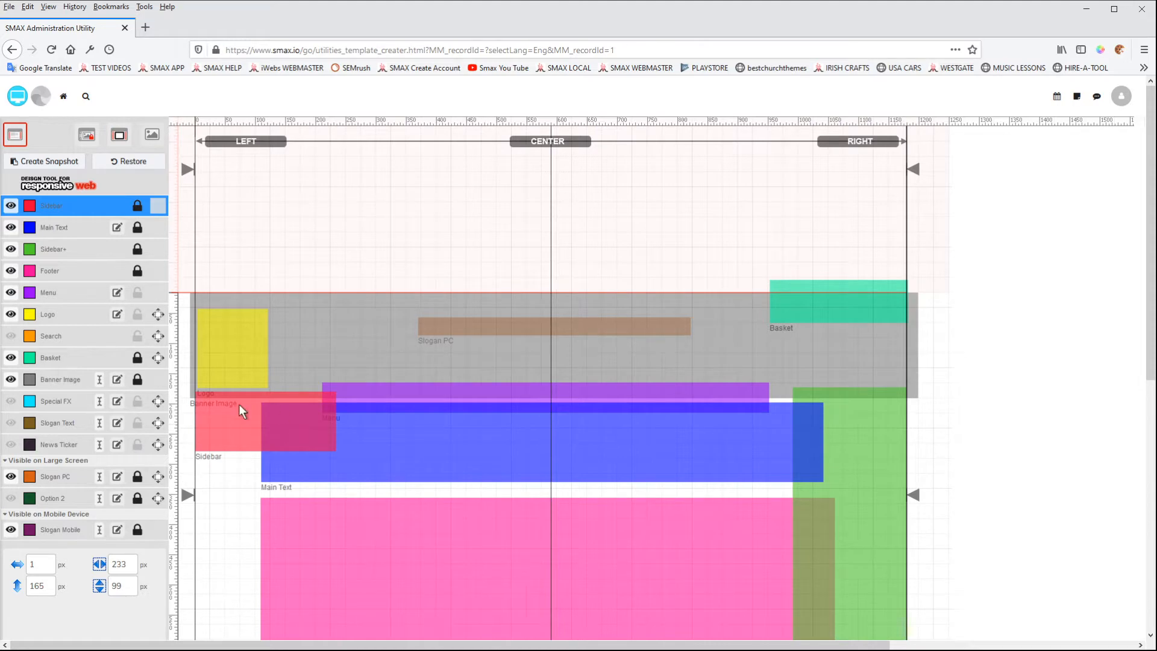
click(52, 253)
click(11, 249)
click(12, 249)
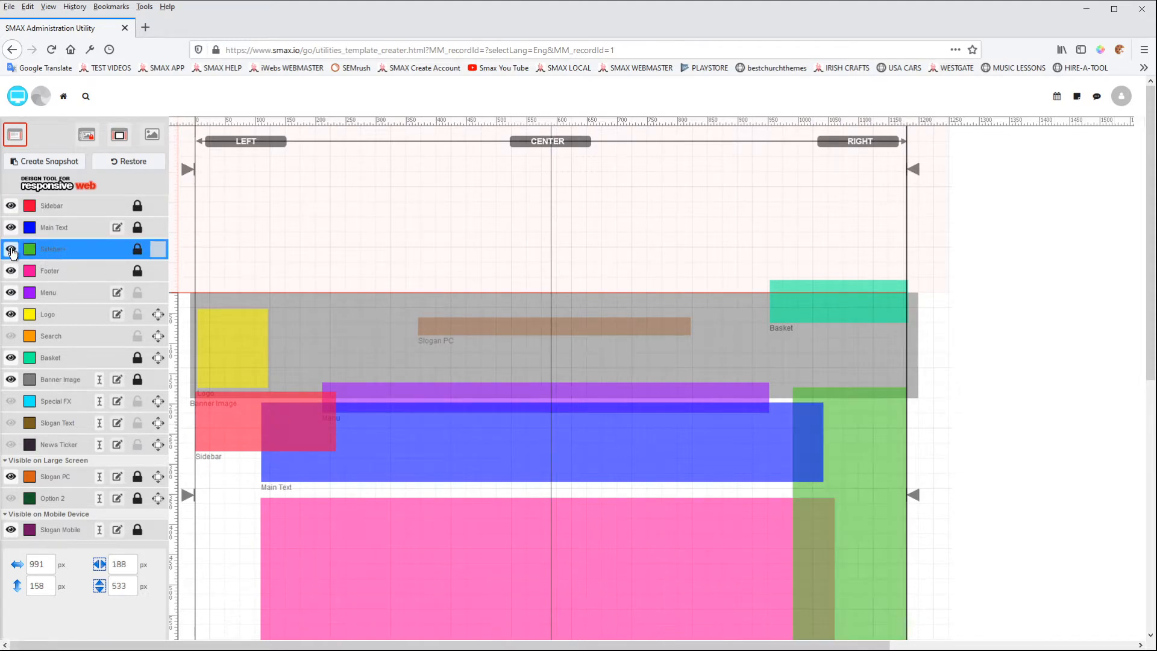
click(12, 249)
click(11, 250)
click(11, 228)
click(11, 228)
- Hide the Sidebar and Sidebar+ layers, preview the site with both disabled, and return to the template editor
click(11, 206)
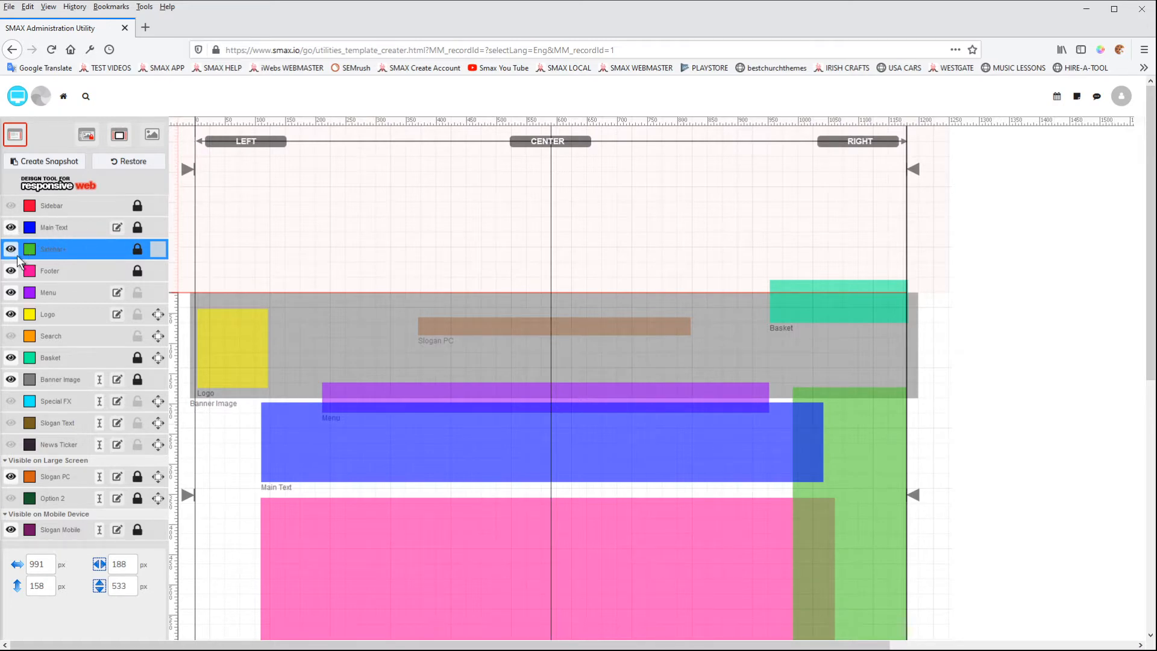
click(10, 251)
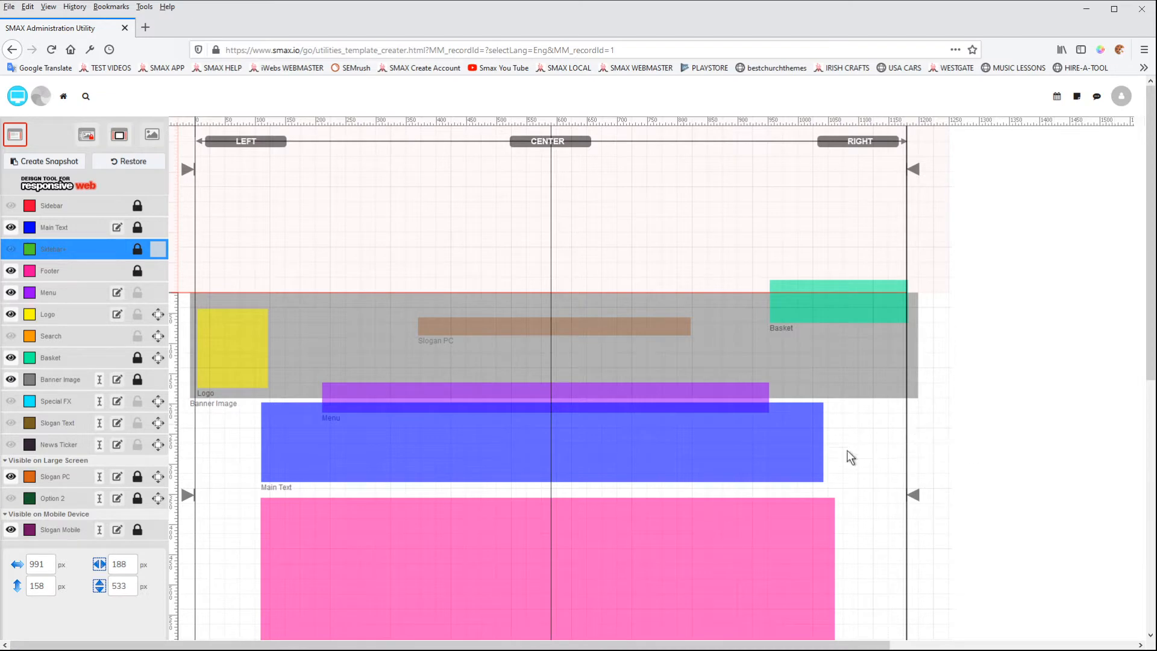
click(22, 102)
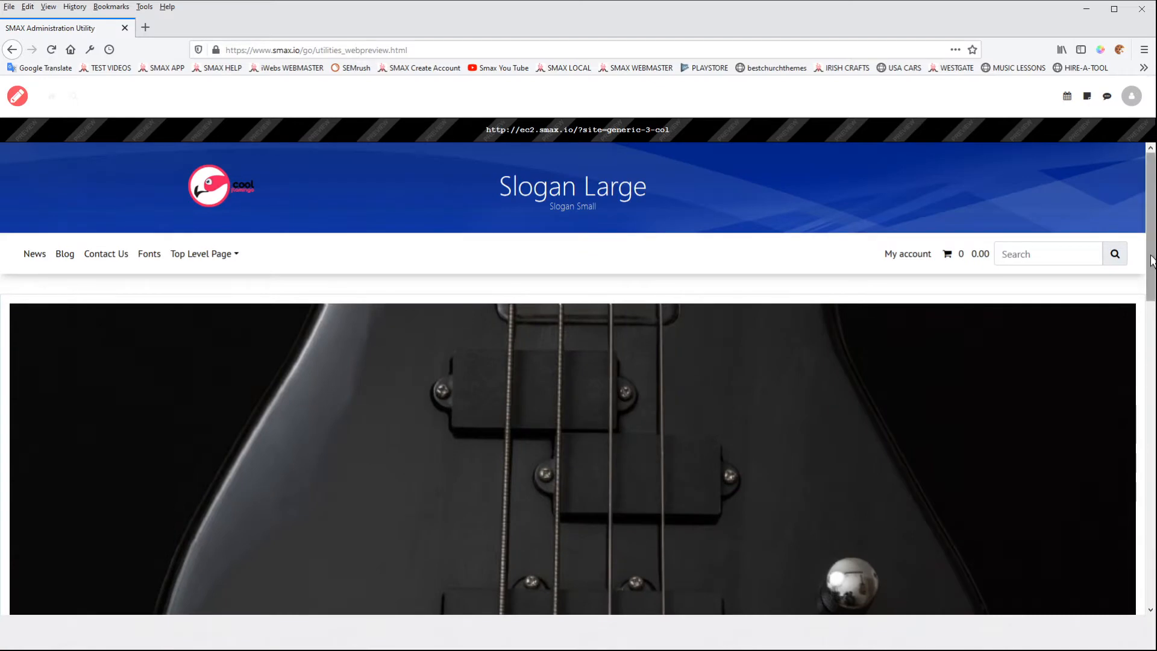
drag(1152, 260, 1152, 235)
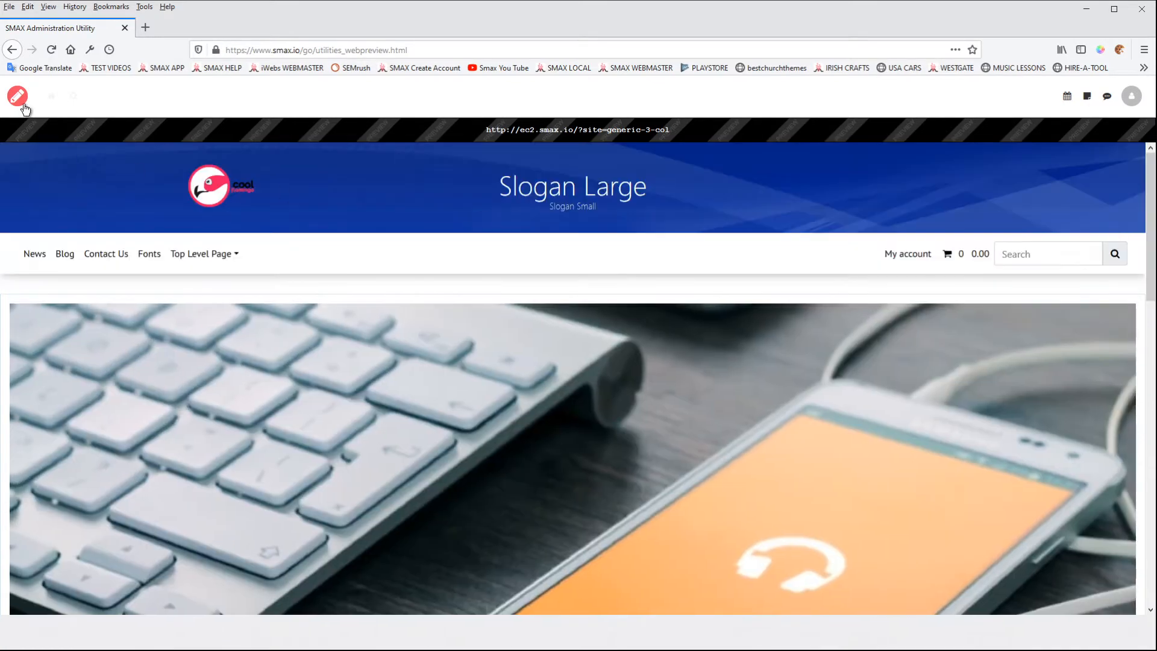
click(18, 98)
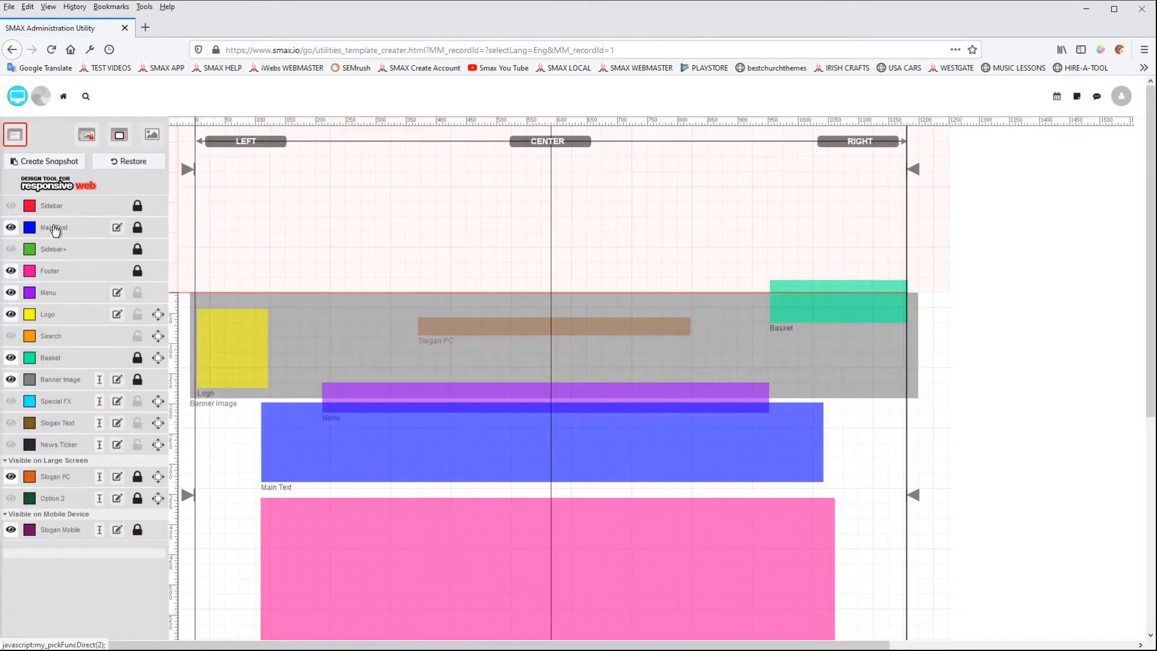
- Turn off the full-width option for the Main Text layer and check the page content in the site preview
click(52, 227)
scroll(138, 480, down, 4)
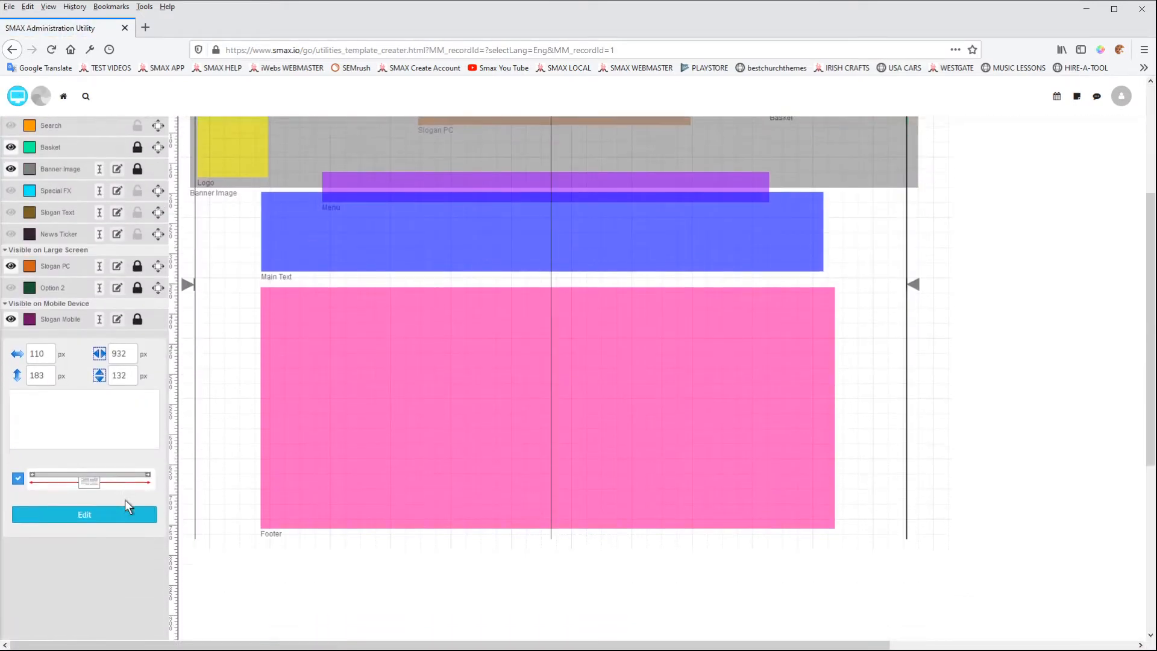
click(18, 443)
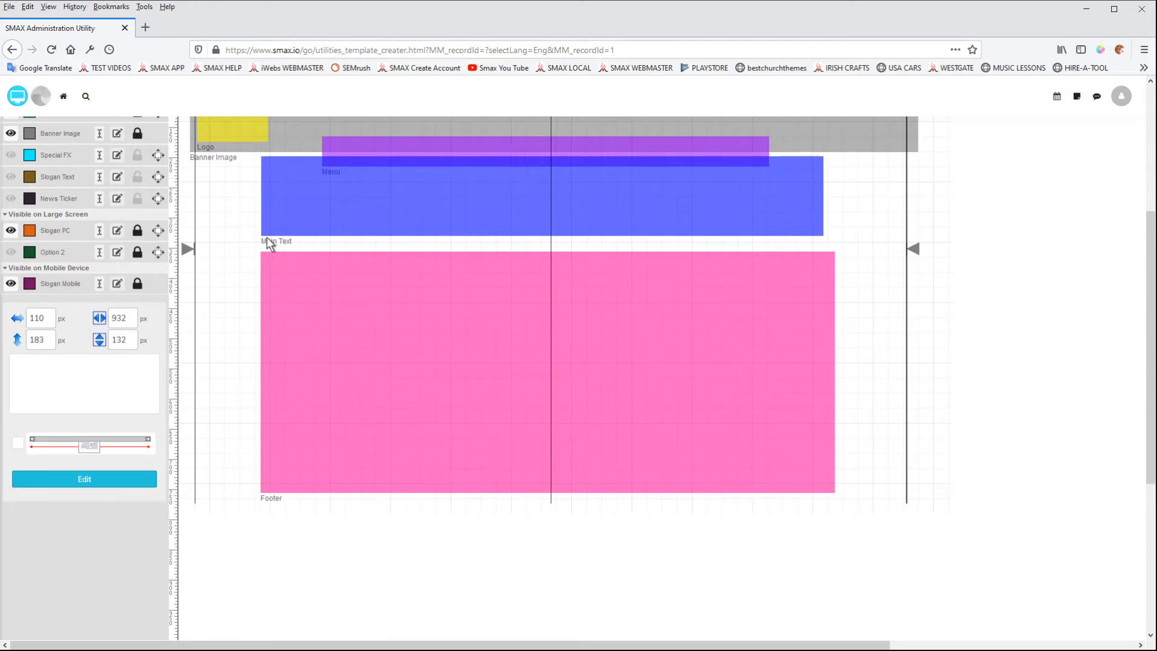
click(15, 100)
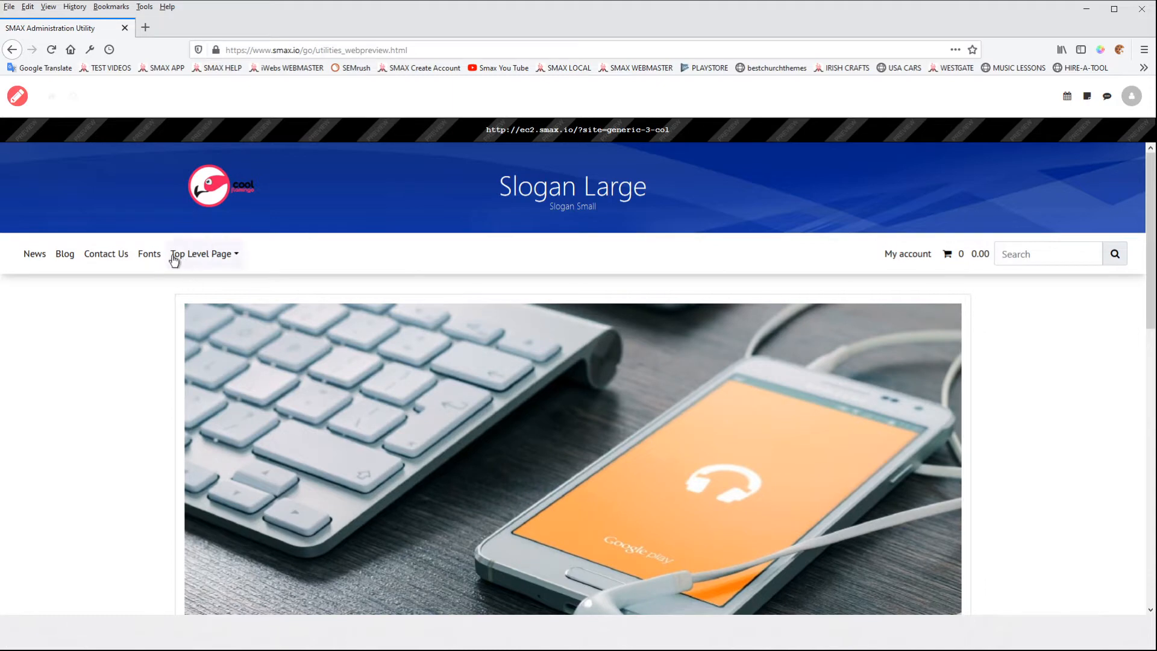
click(18, 96)
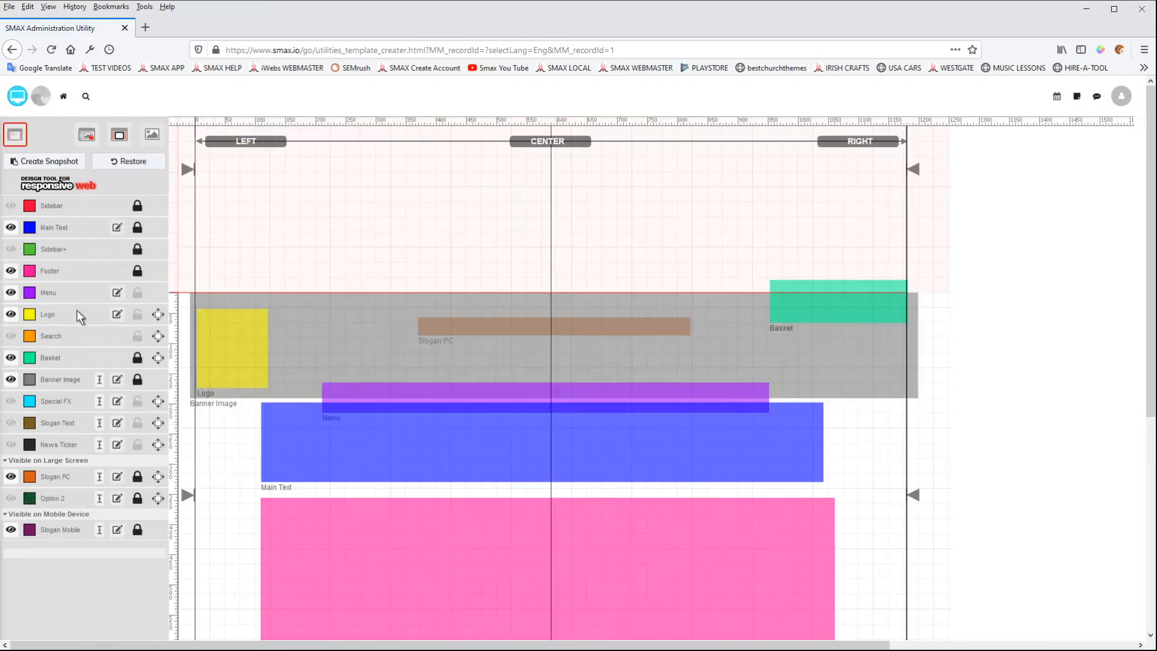
- Turn off the full-width option for the Menu layer
click(50, 293)
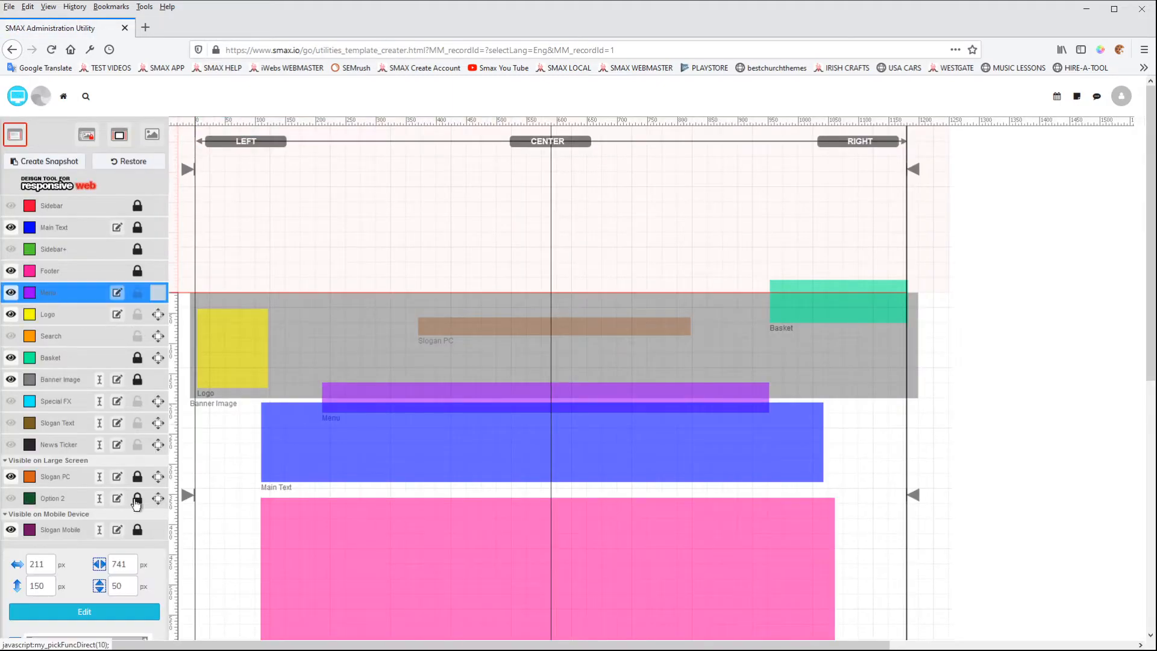
scroll(60, 535, down, 2)
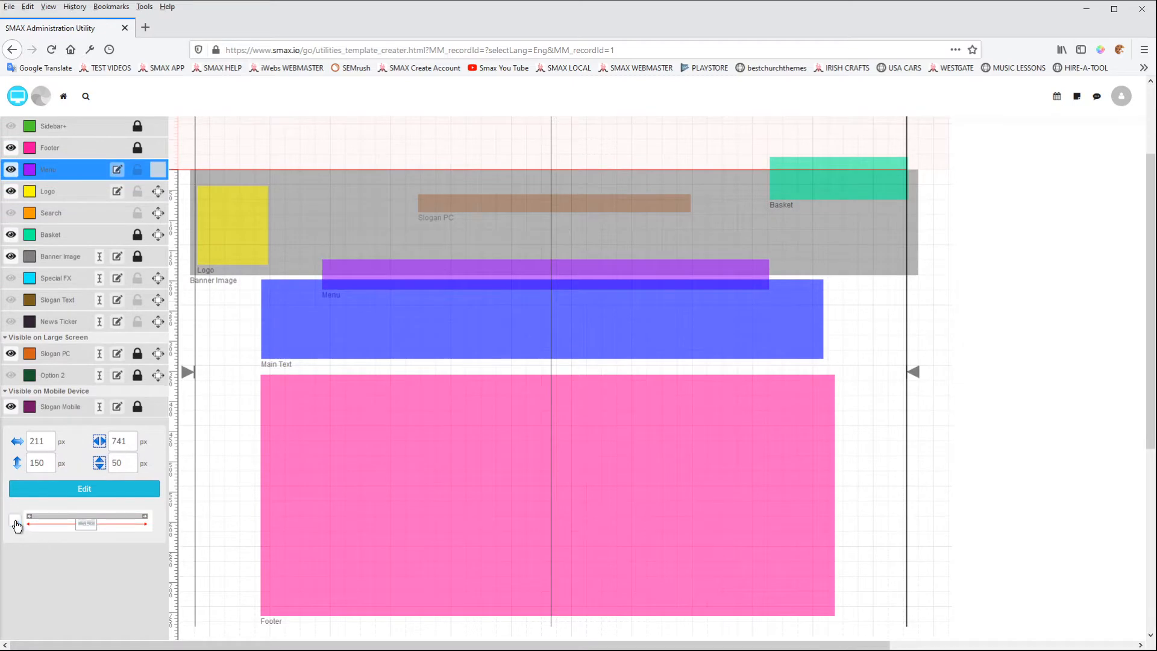
scroll(167, 248, up, 2)
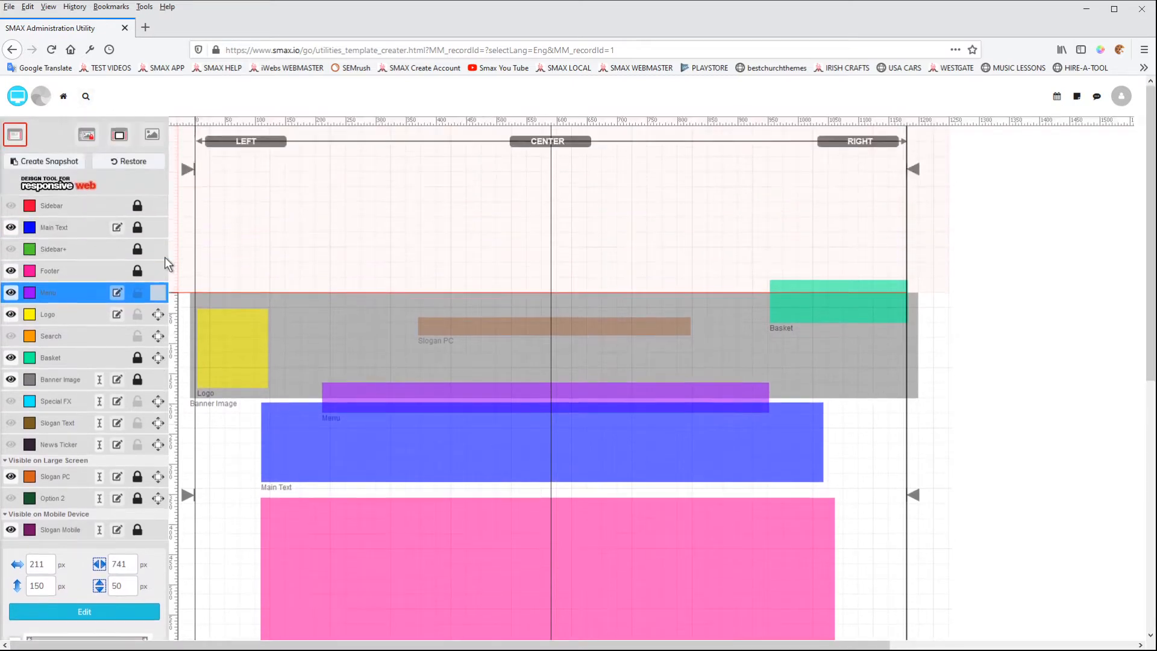
- Preview the site, check the layout of its home, Fonts and News pages, and return to the template editor
click(41, 97)
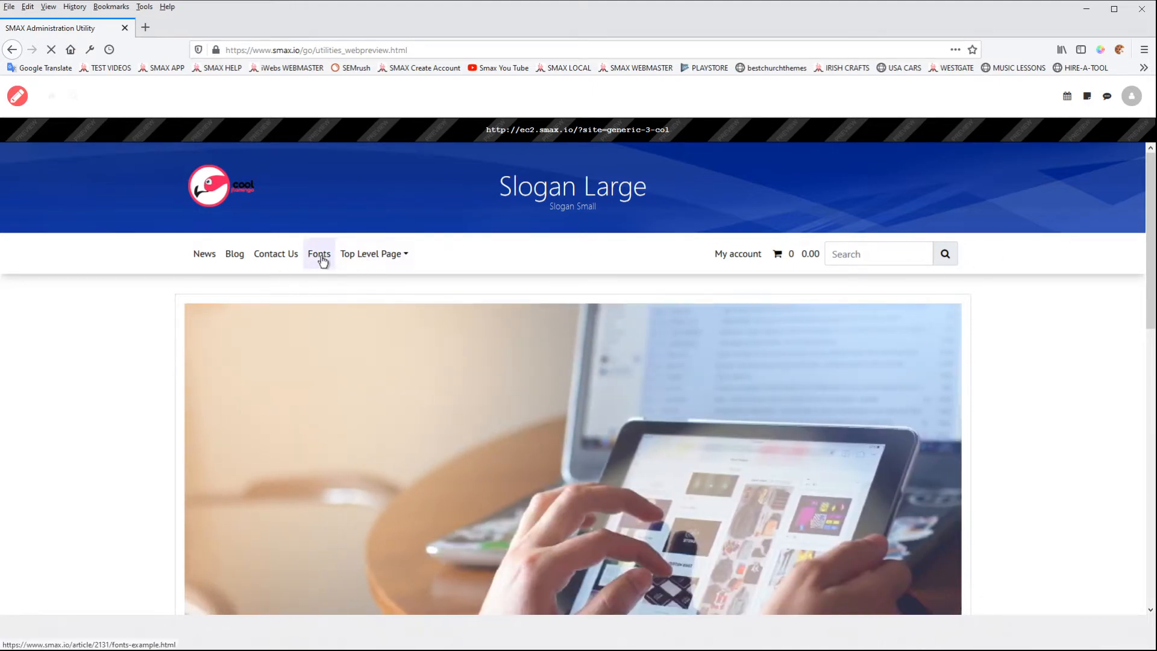
click(321, 256)
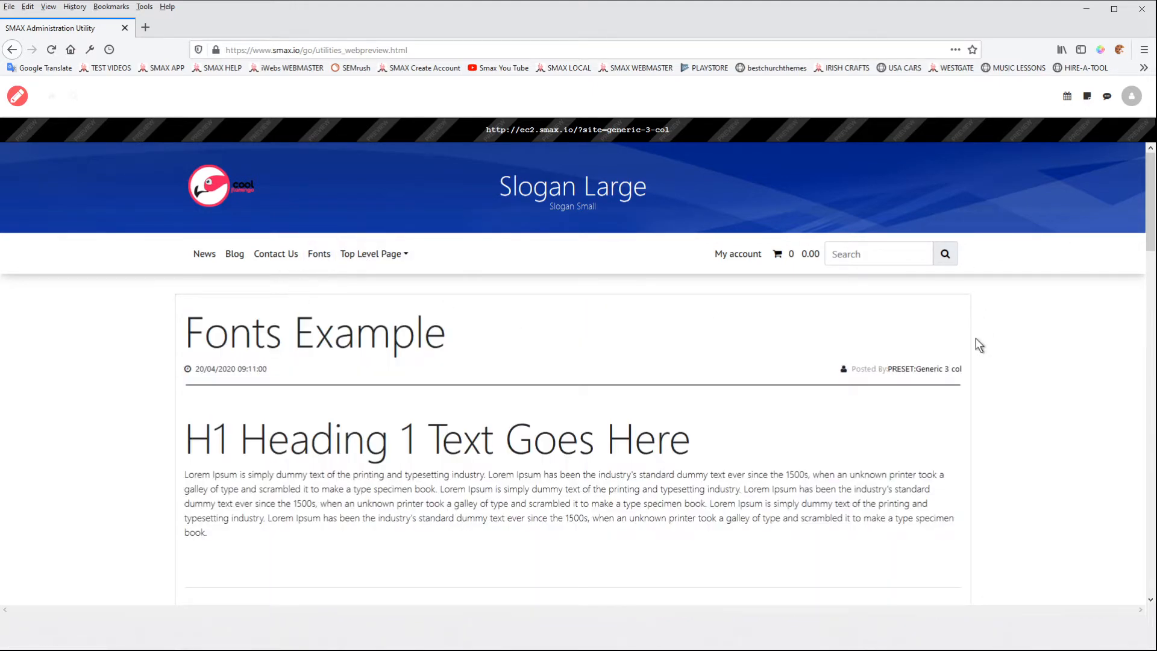
click(201, 255)
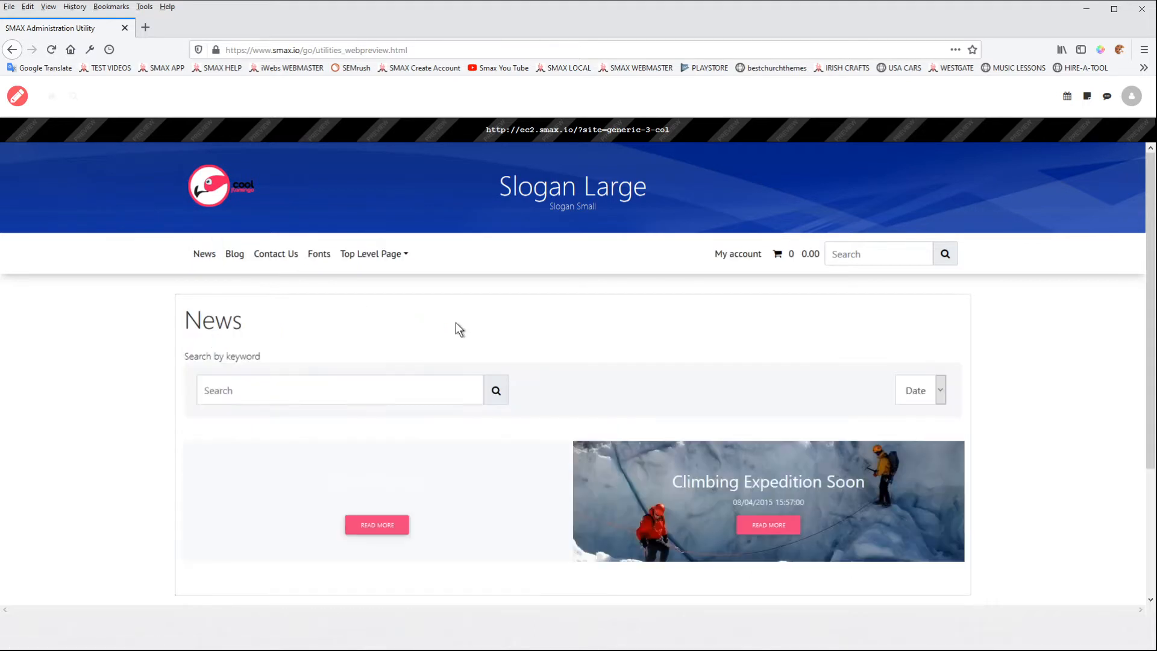
click(18, 99)
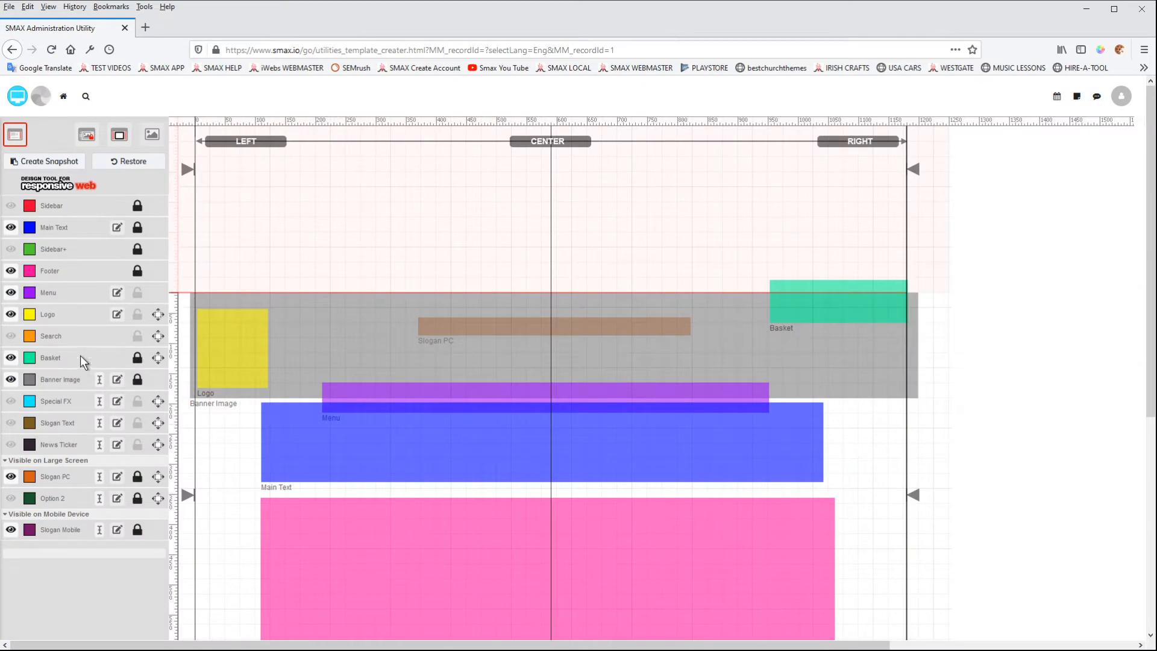
- Compare the settings offered for the Main Text layer with those for the Sidebar layer
click(55, 228)
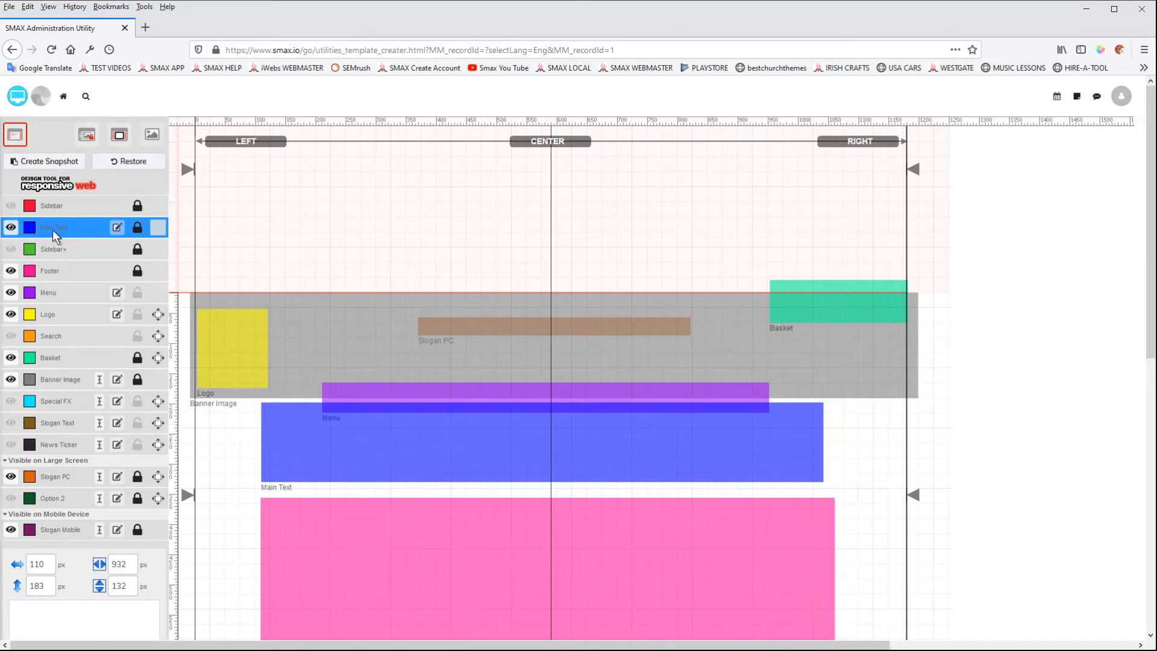
scroll(238, 458, down, 3)
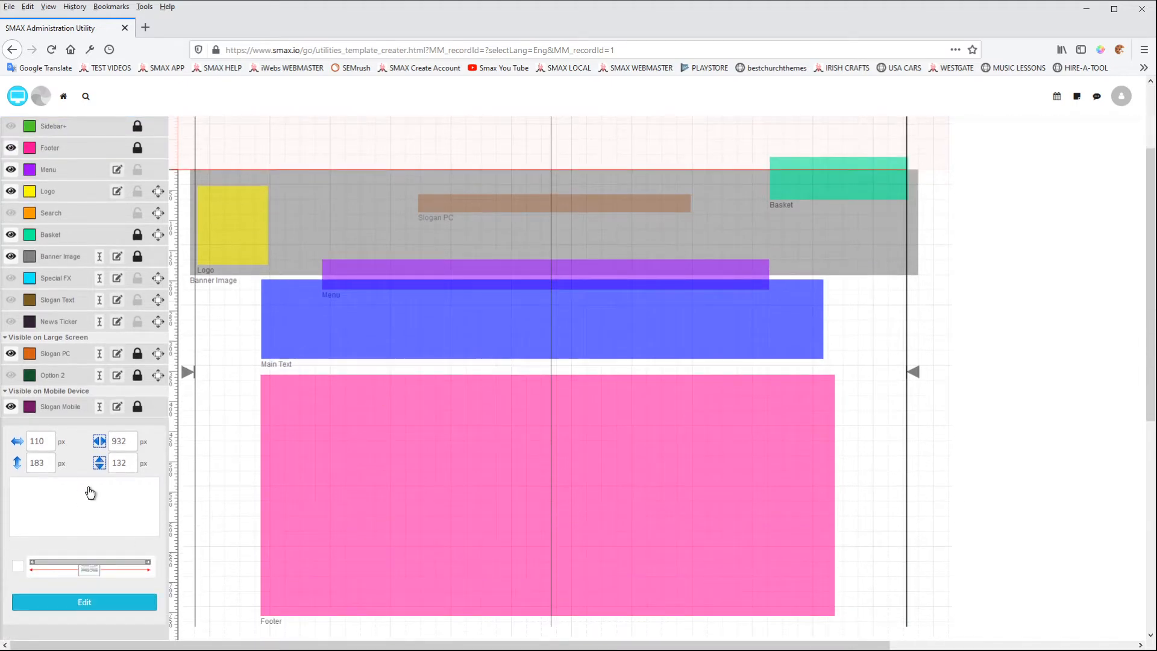
scroll(130, 276, up, 3)
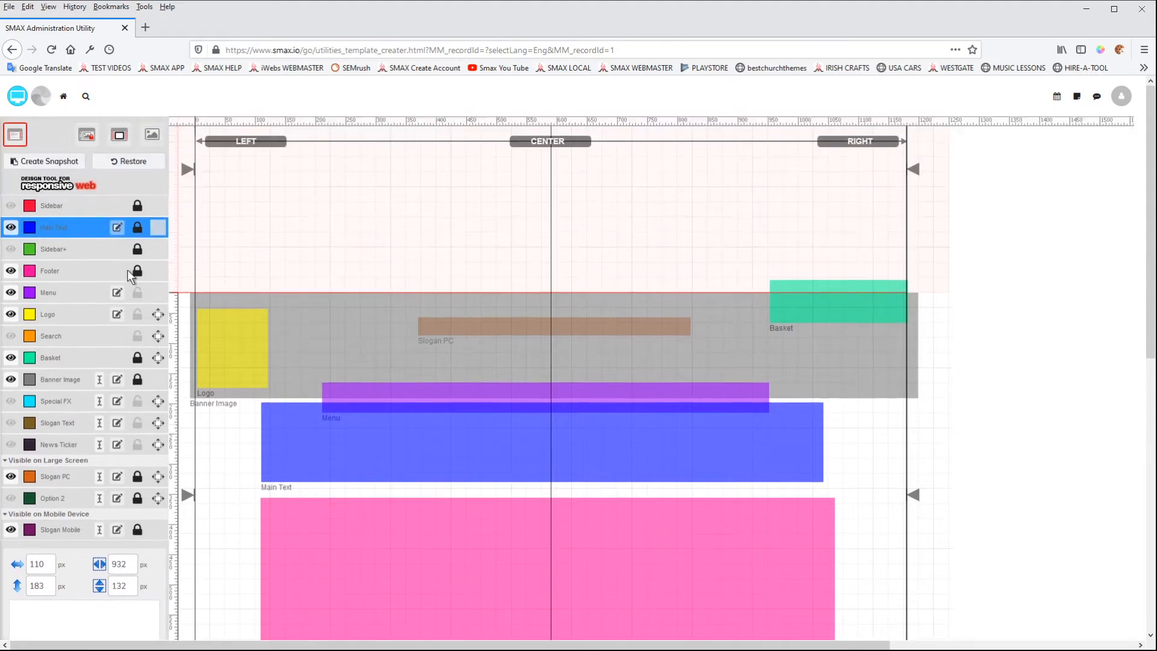
click(53, 208)
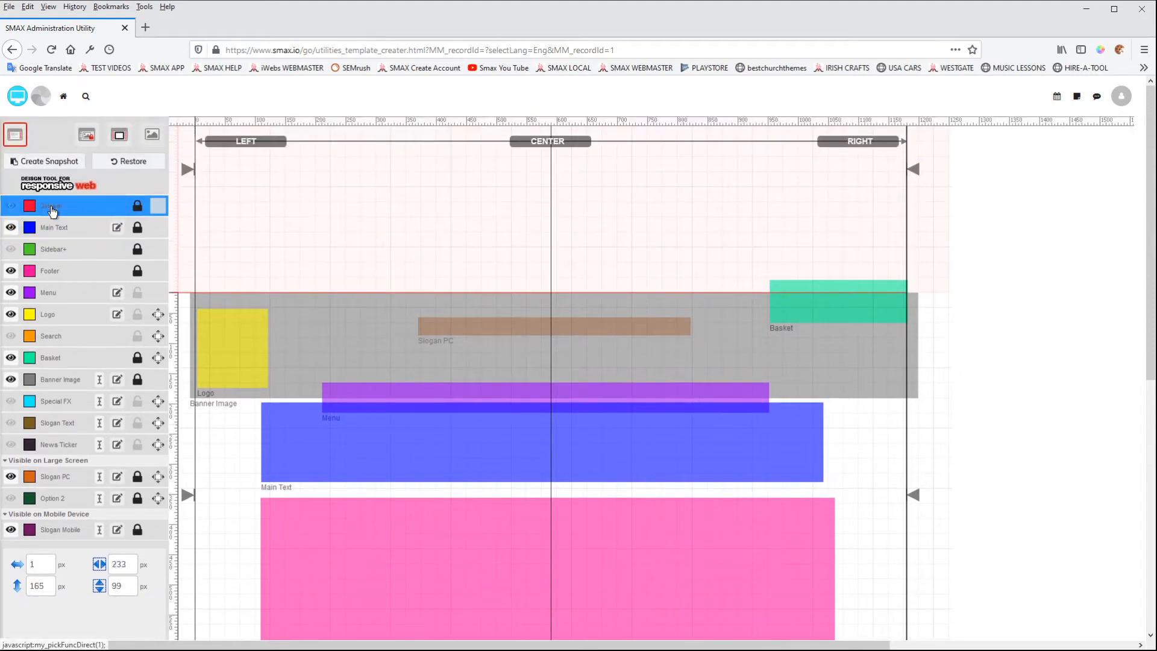
scroll(122, 483, down, 3)
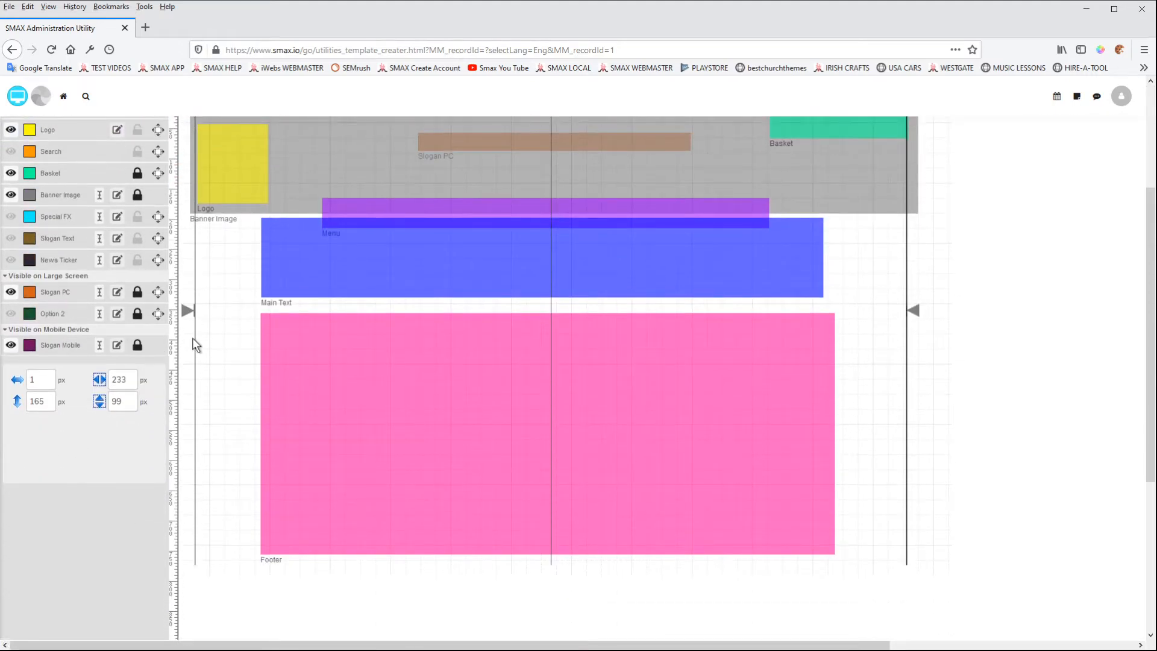
scroll(94, 256, up, 3)
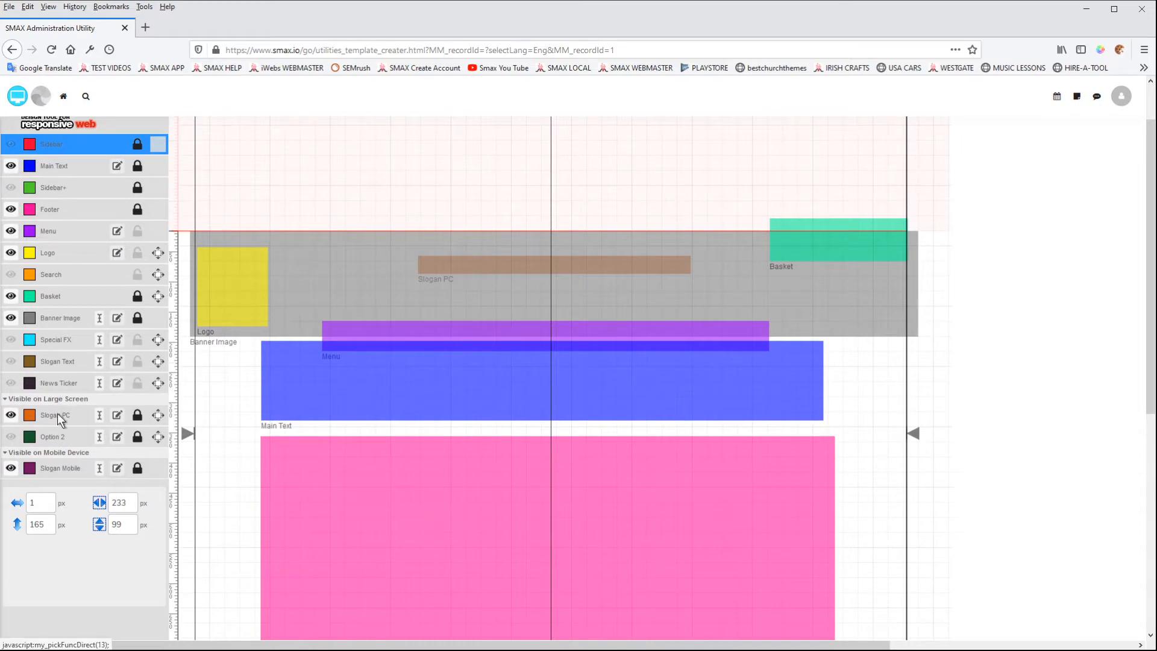
- Go through the layers from Main Text to News Ticker and examine the settings each one offers
click(55, 165)
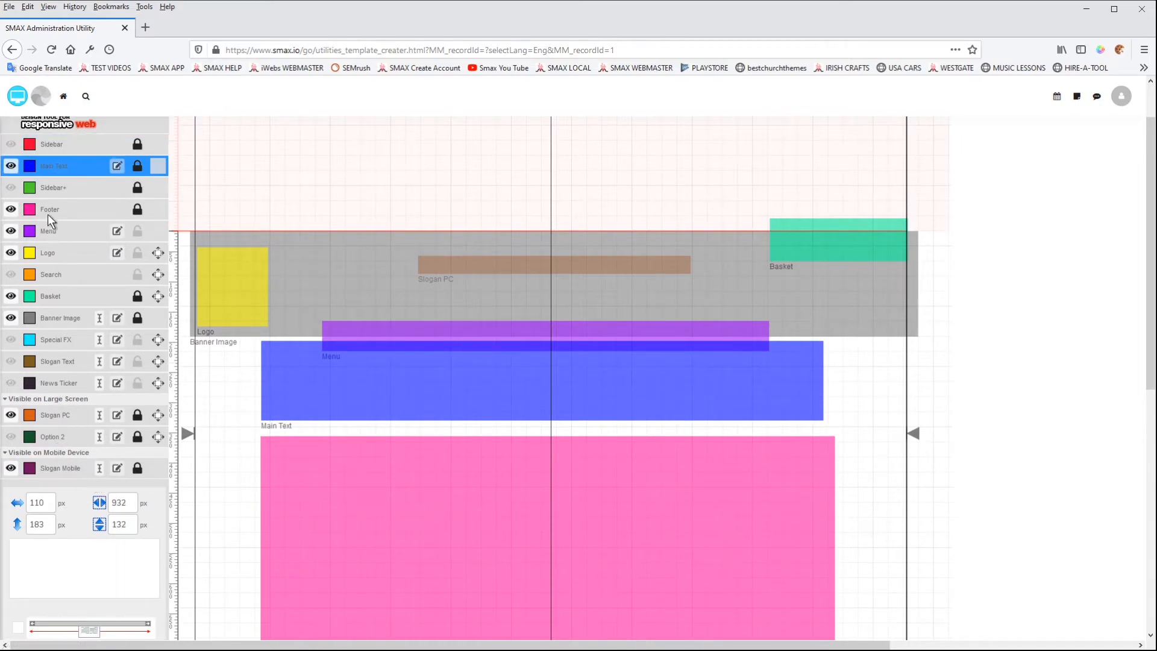
click(49, 193)
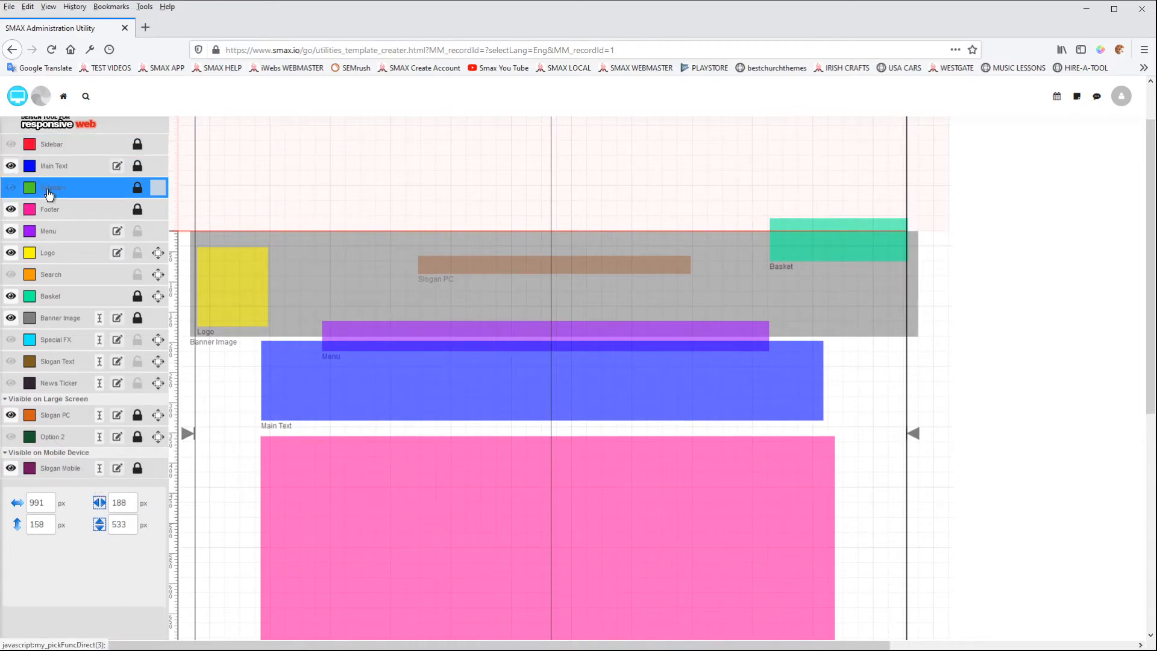
click(51, 232)
click(49, 258)
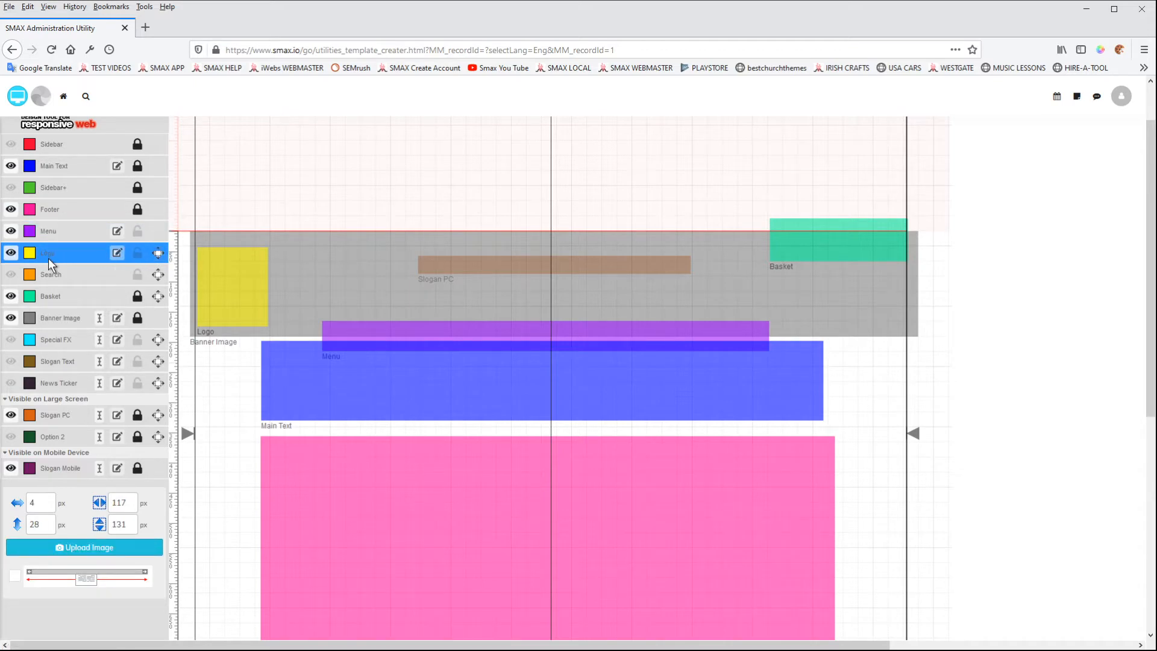
click(47, 270)
click(50, 298)
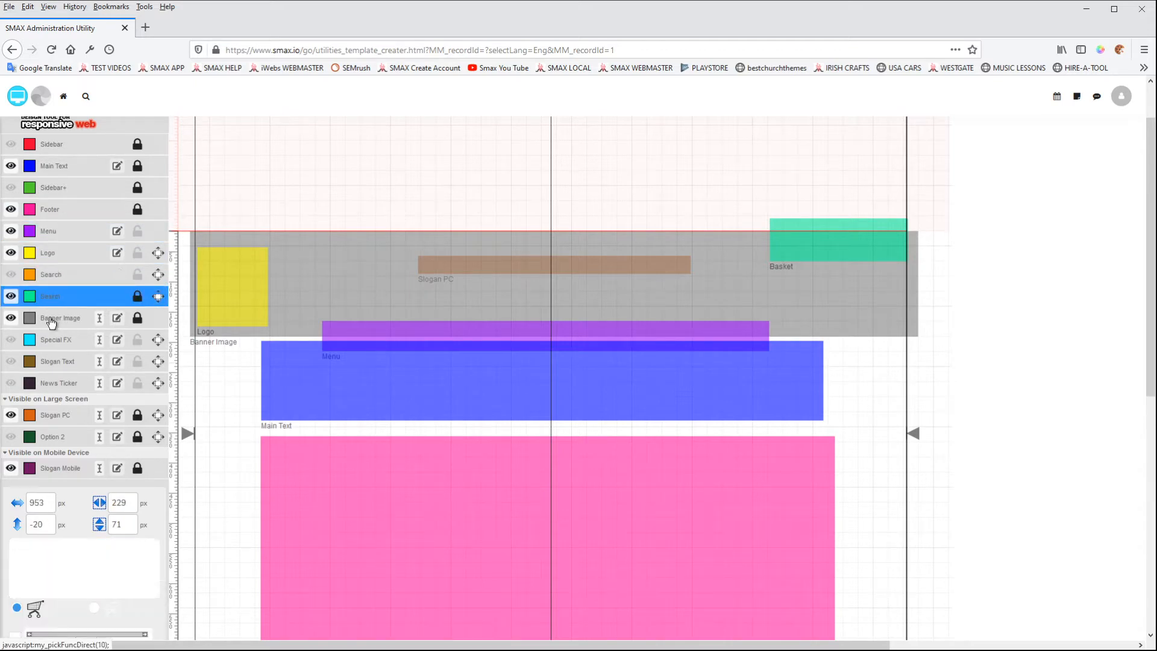
click(51, 324)
click(49, 345)
click(51, 365)
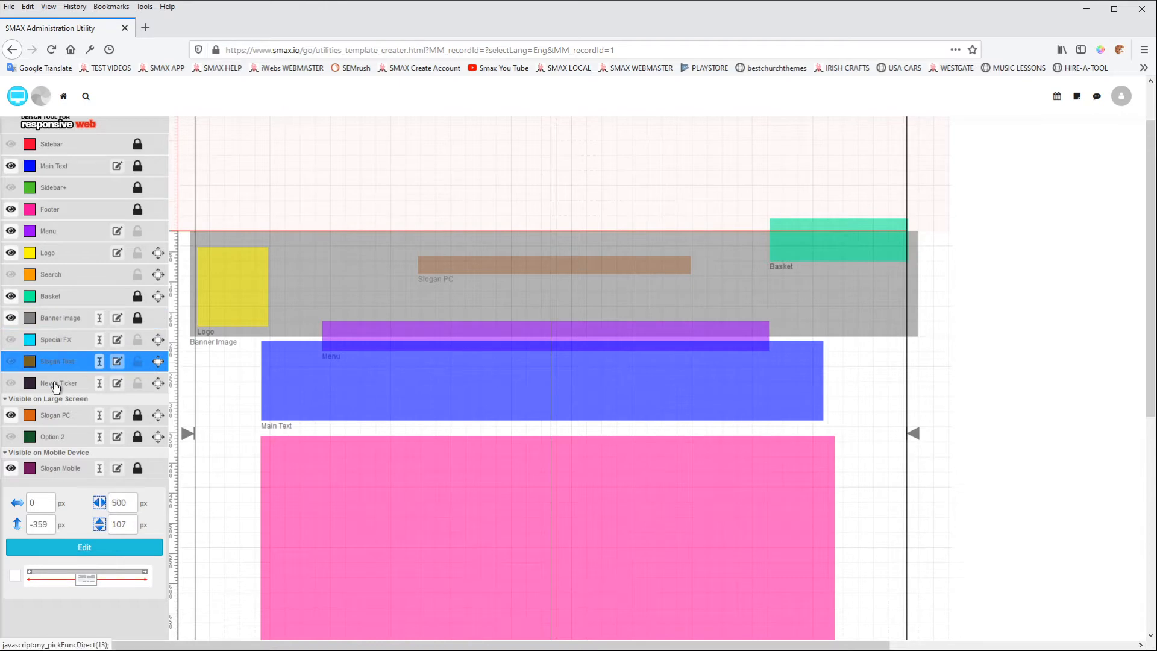
click(56, 386)
- Make the Sidebar layer visible in the template again
click(52, 150)
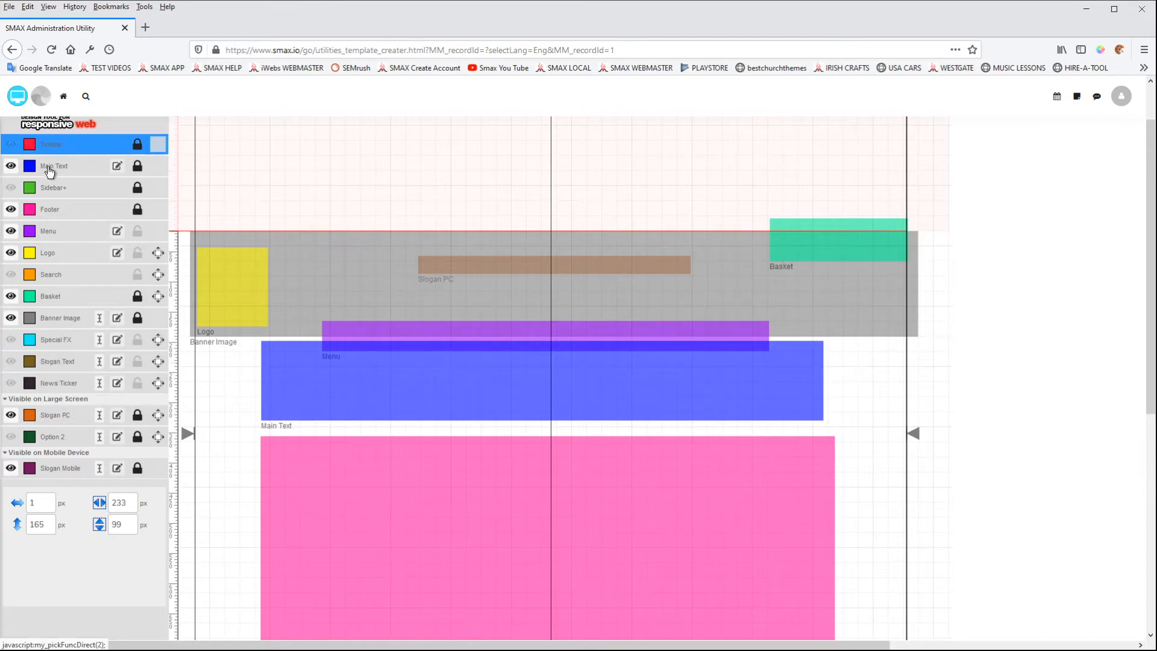
click(51, 167)
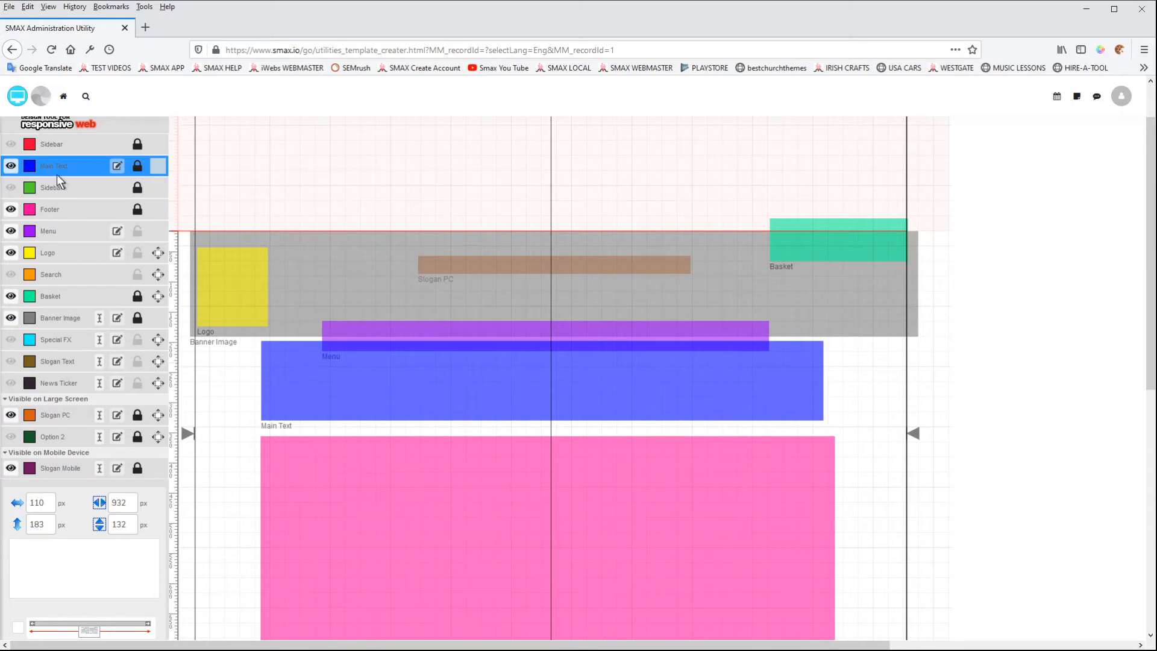
click(51, 144)
click(10, 144)
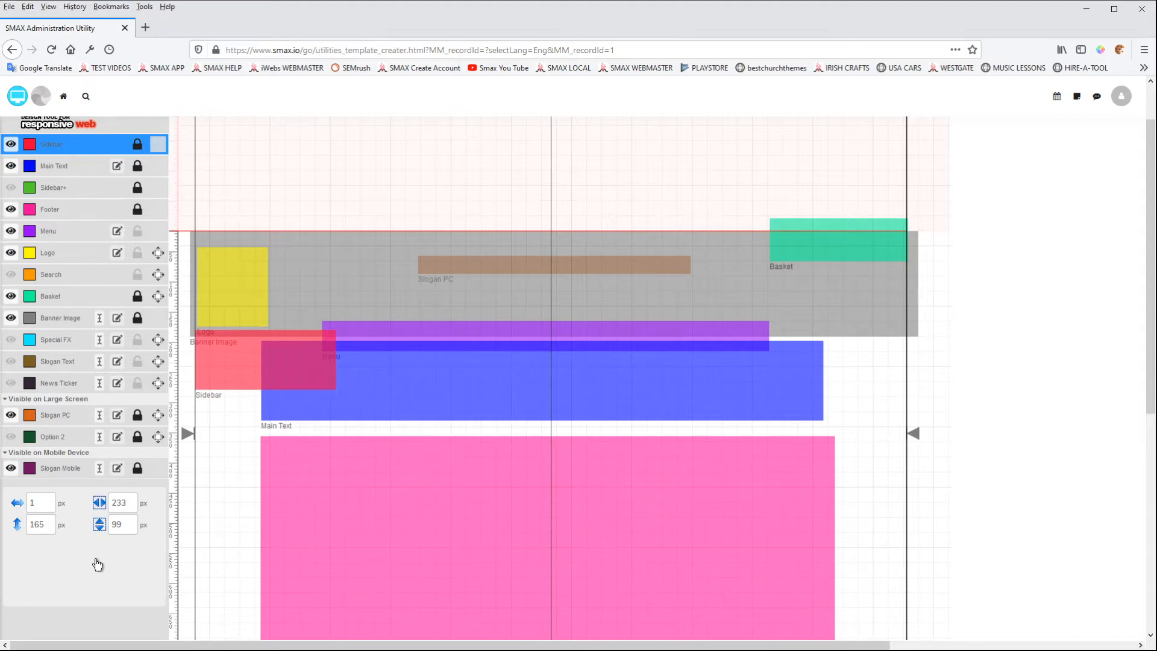
- Hide the Sidebar layer, then set the Main Text box's border color to #ff0000 and save that style
click(9, 147)
click(59, 168)
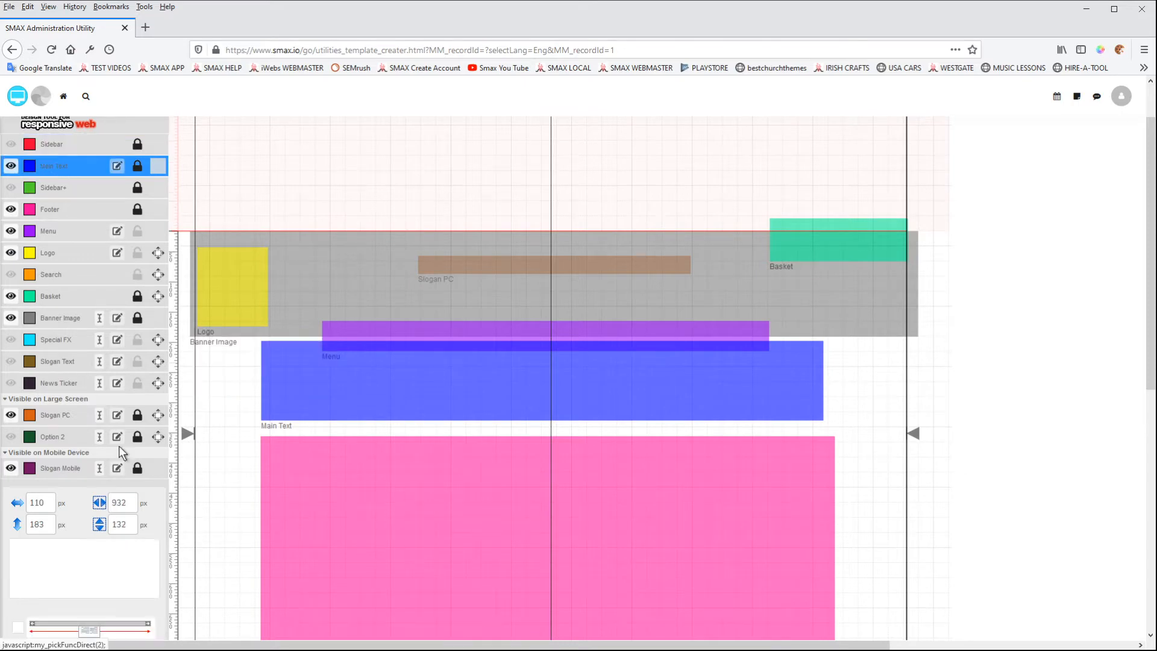
click(98, 570)
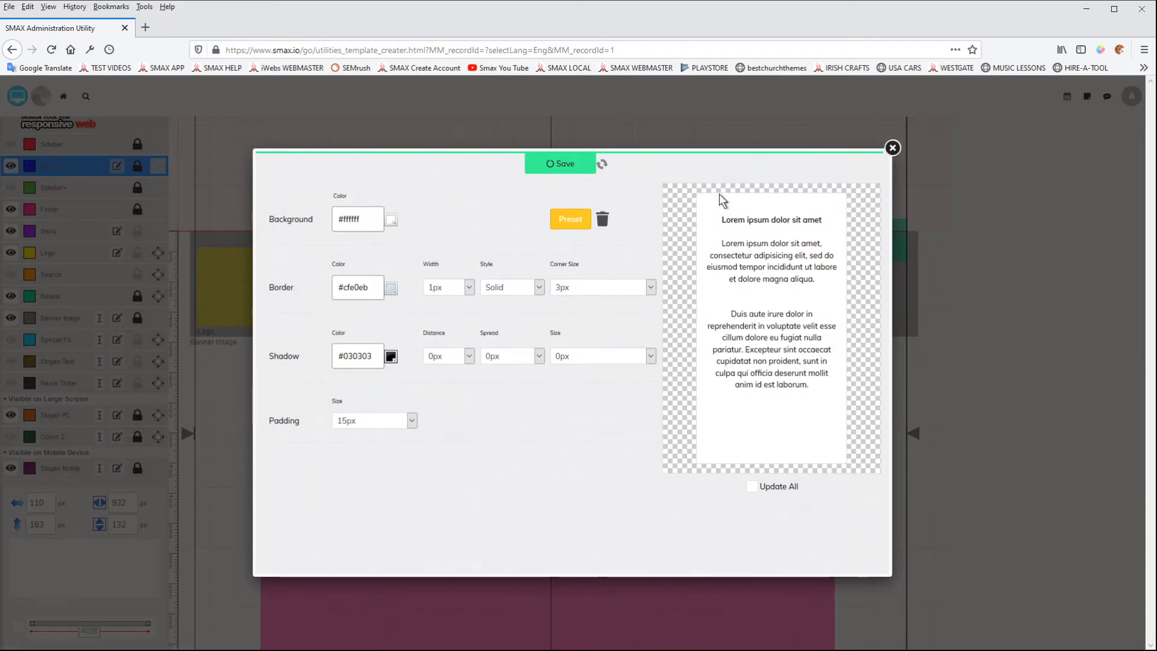
click(391, 288)
click(428, 305)
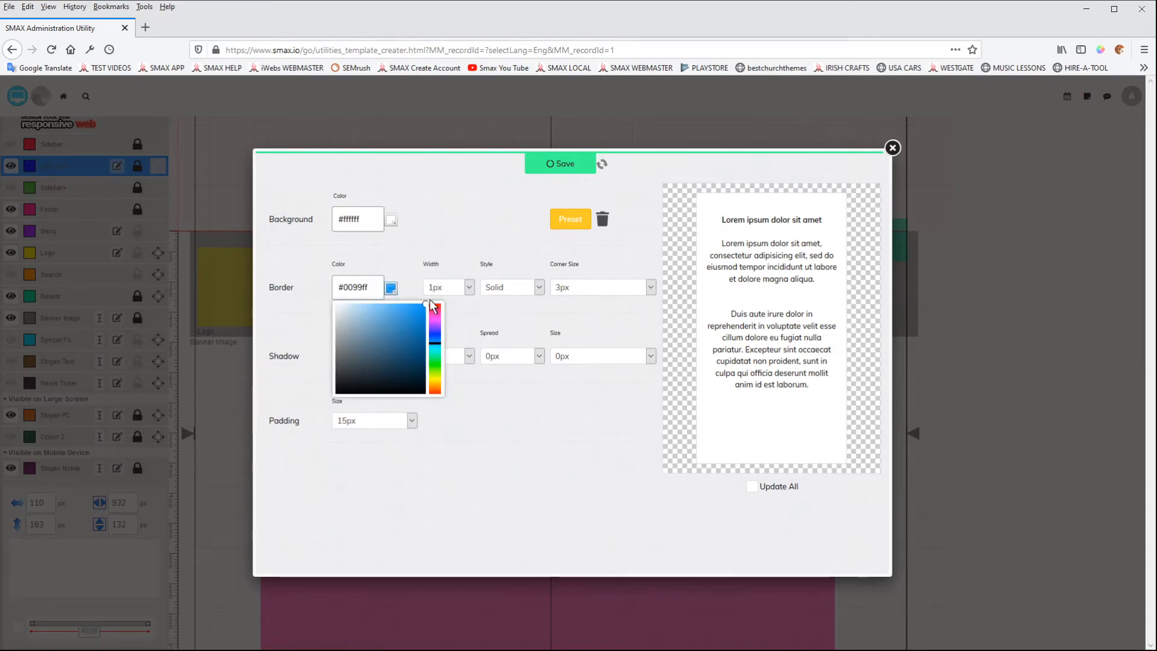
click(440, 304)
click(488, 307)
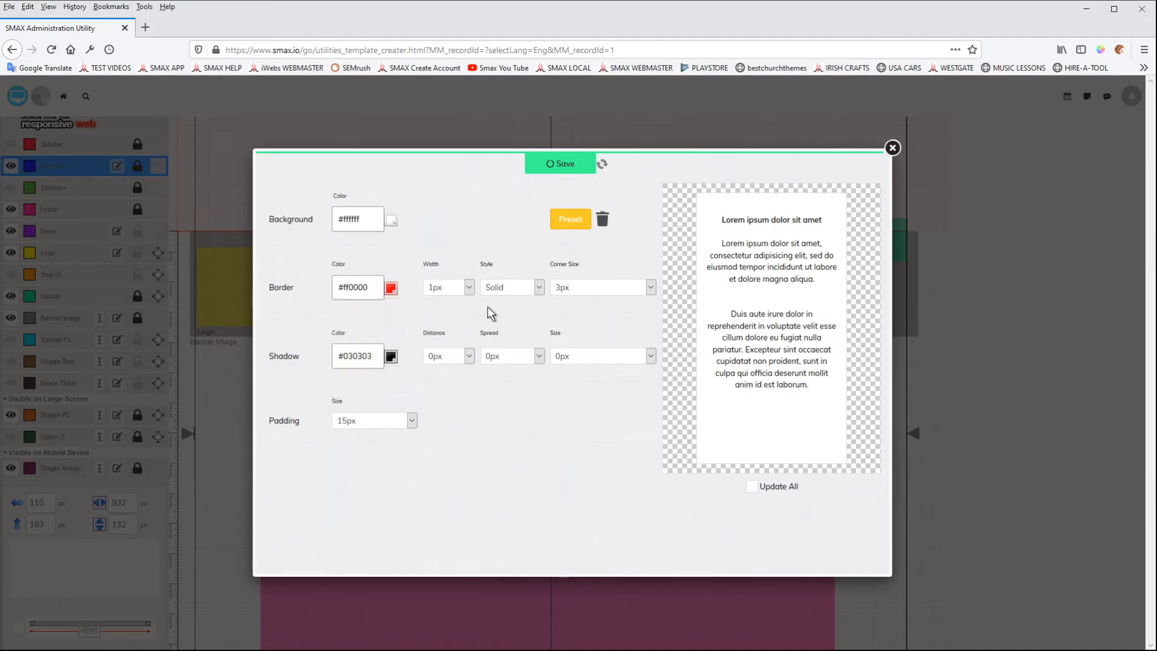
click(562, 165)
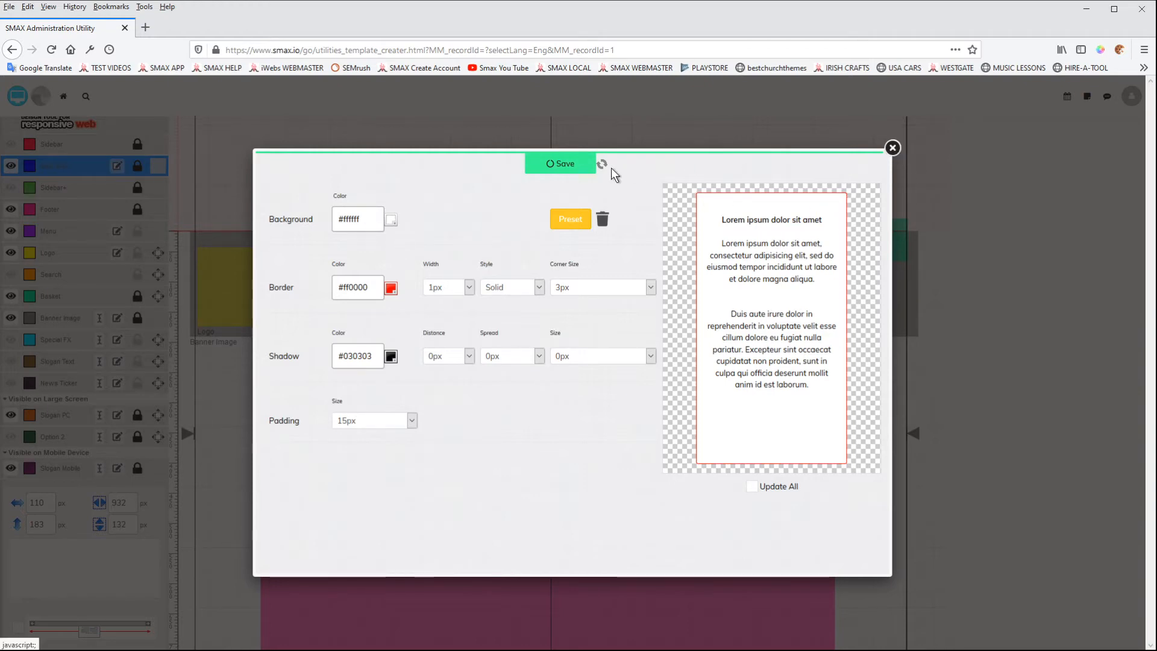
click(893, 148)
- Preview the site to check the red border around the main text, and return to the template editor
click(18, 96)
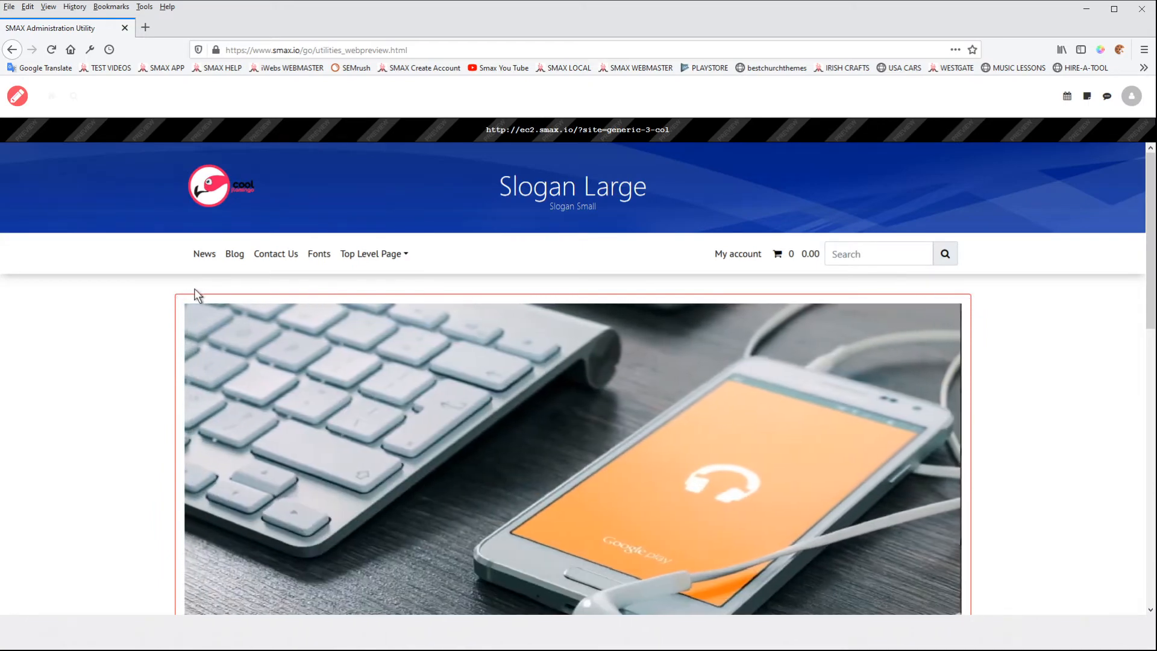
click(17, 96)
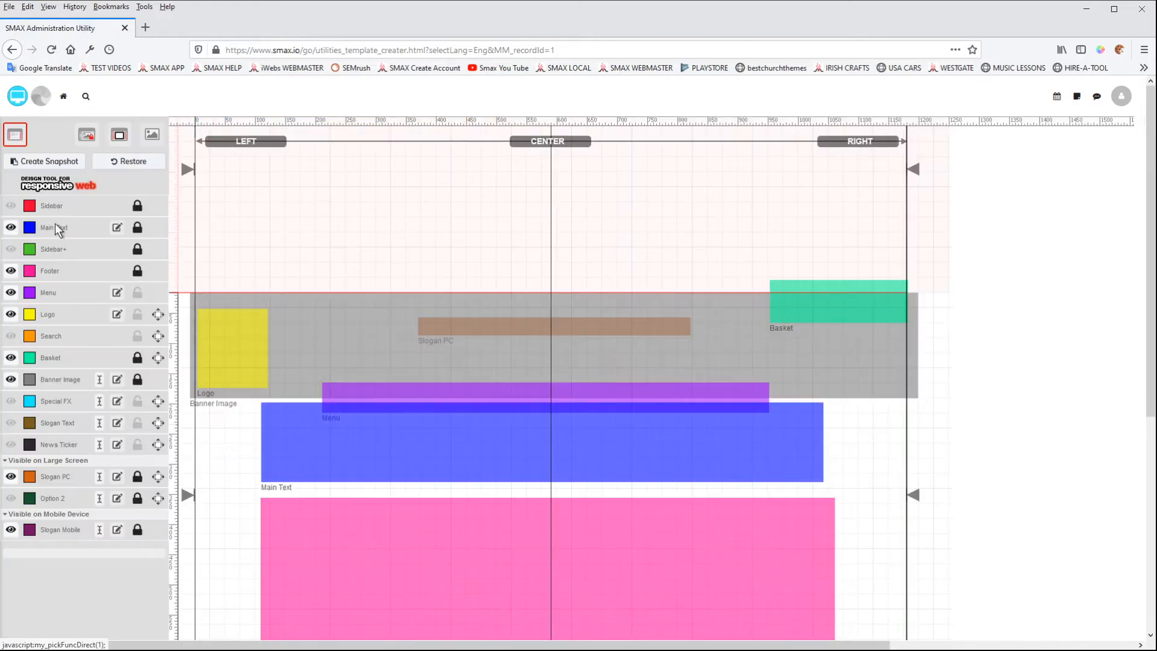
- Open the box style settings of the Main Text layer
click(57, 227)
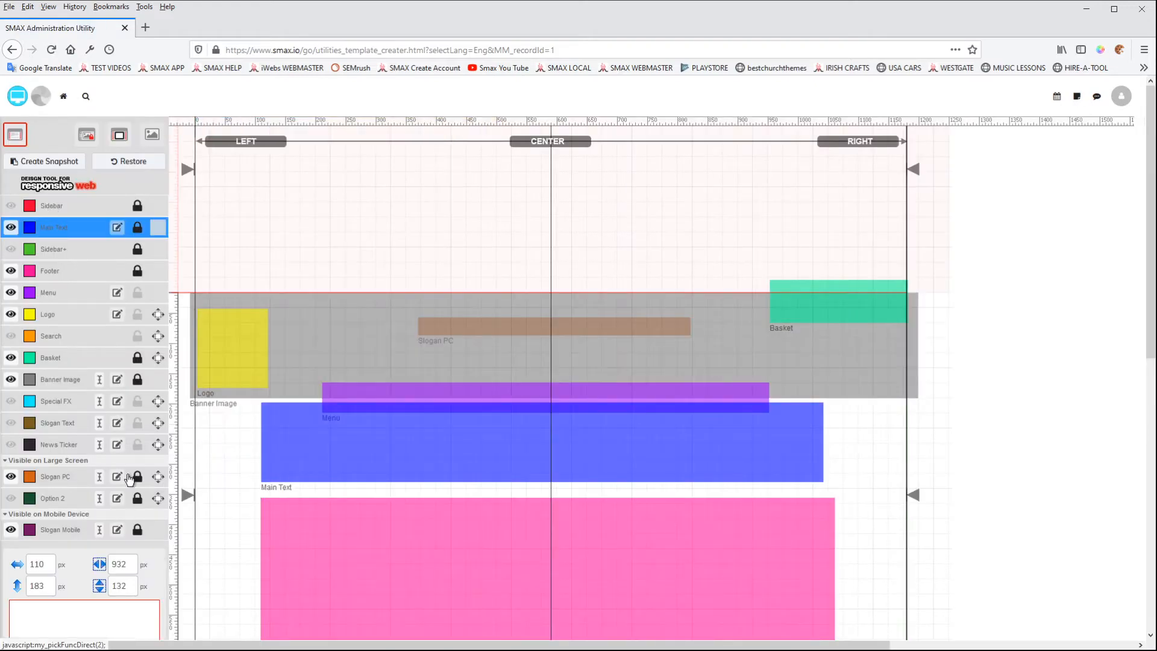
click(73, 614)
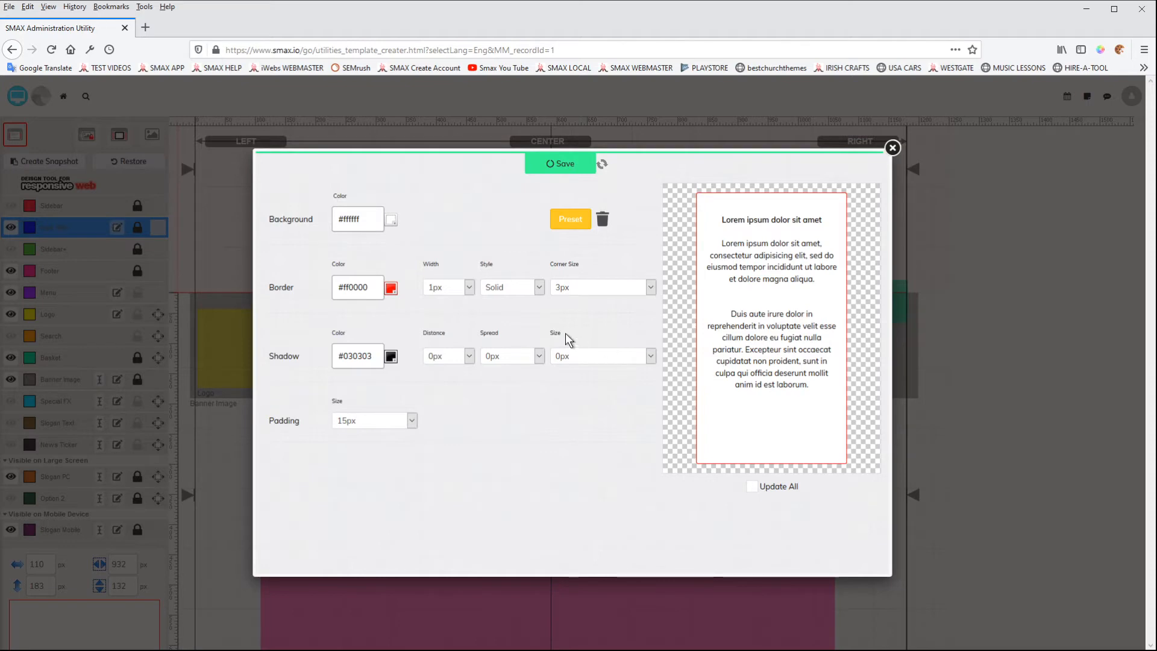
click(412, 420)
click(388, 454)
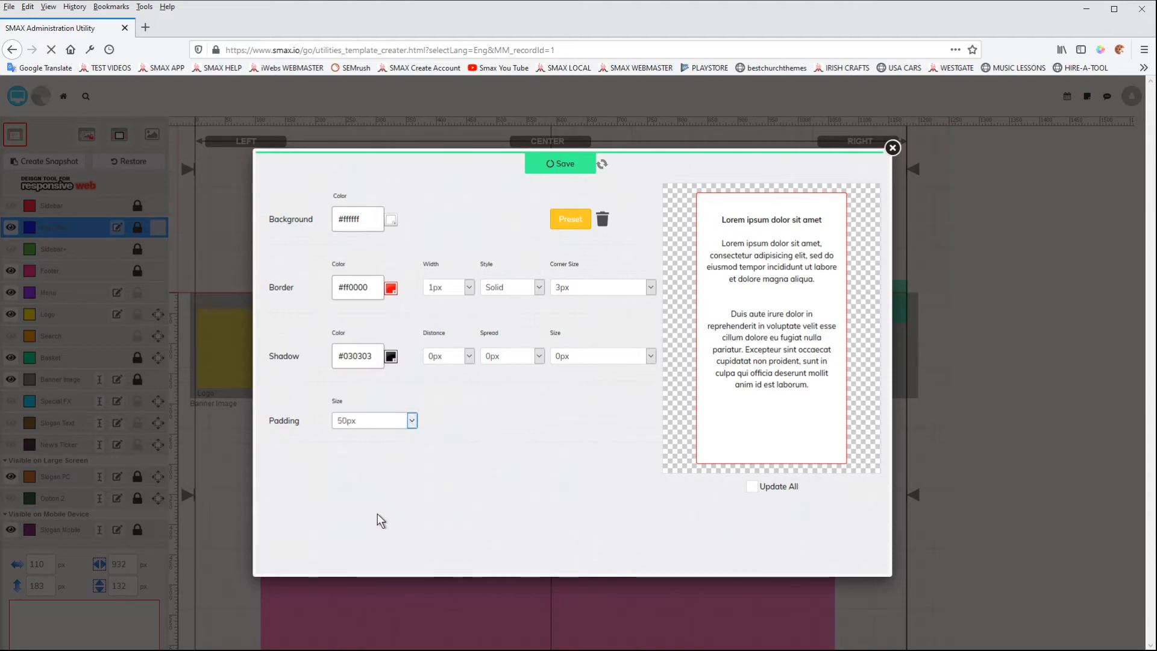
click(399, 435)
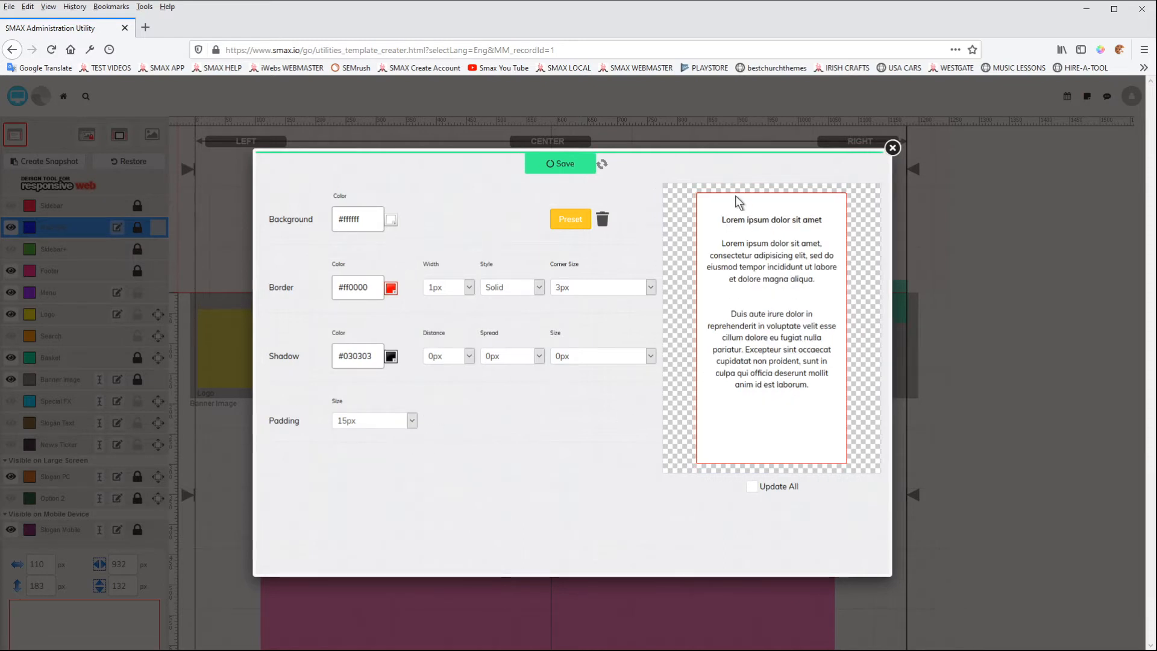
- Set the Main Text box's border width to 10px and its corner size to 10px, and save the style
click(469, 287)
click(436, 472)
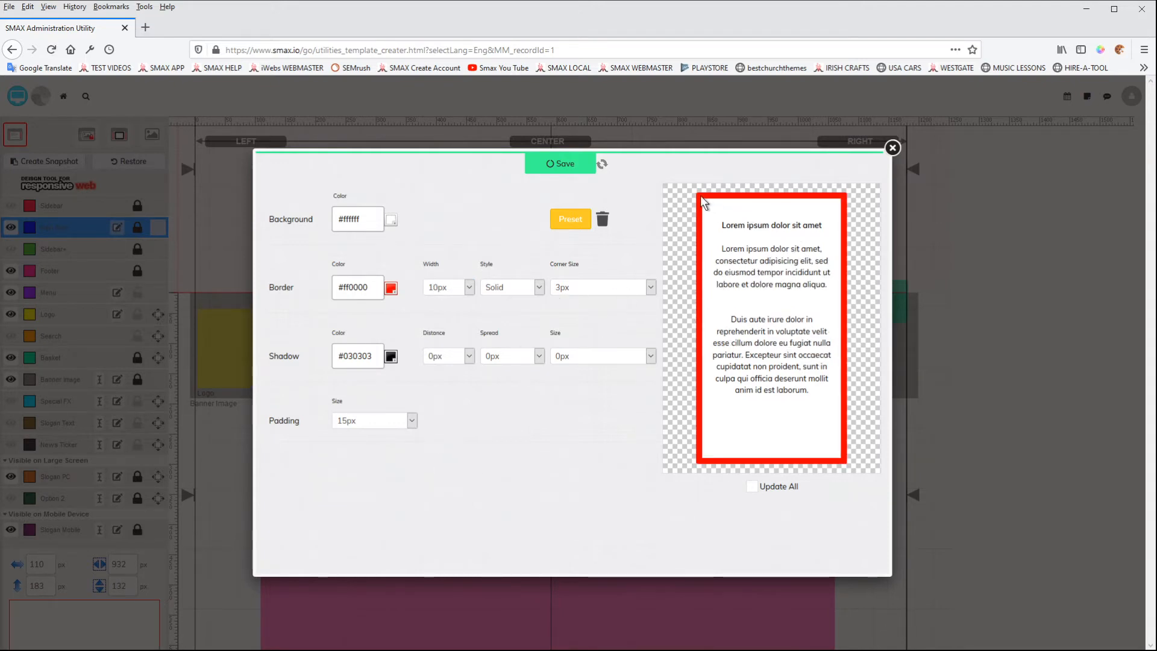
click(651, 287)
click(579, 475)
click(565, 166)
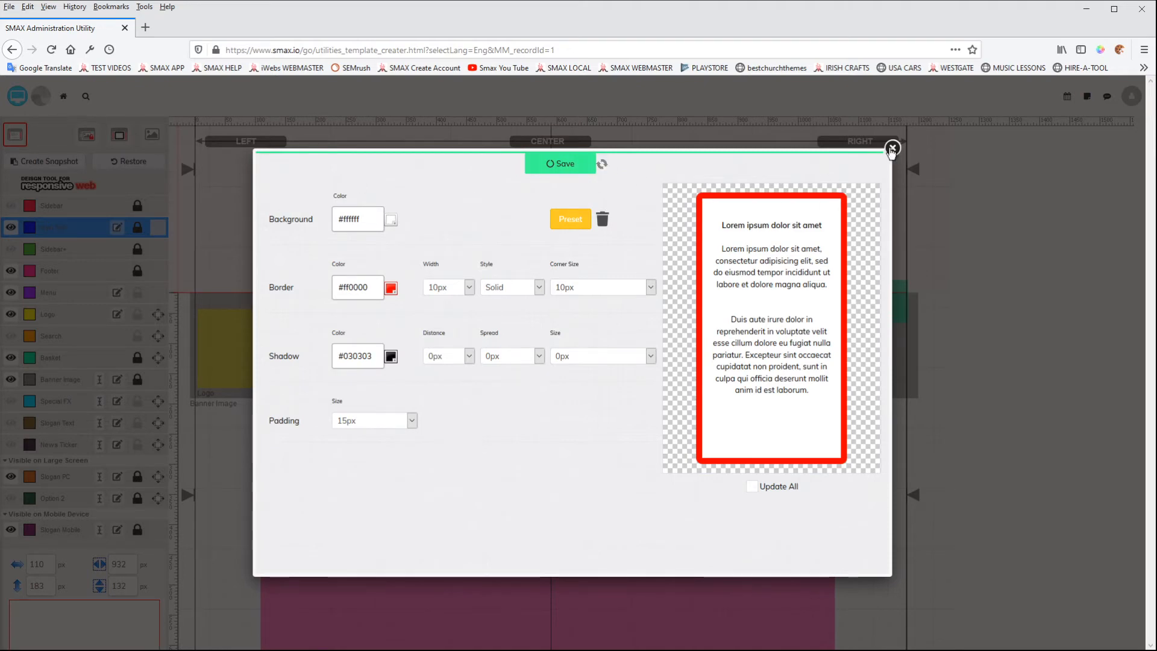
click(893, 148)
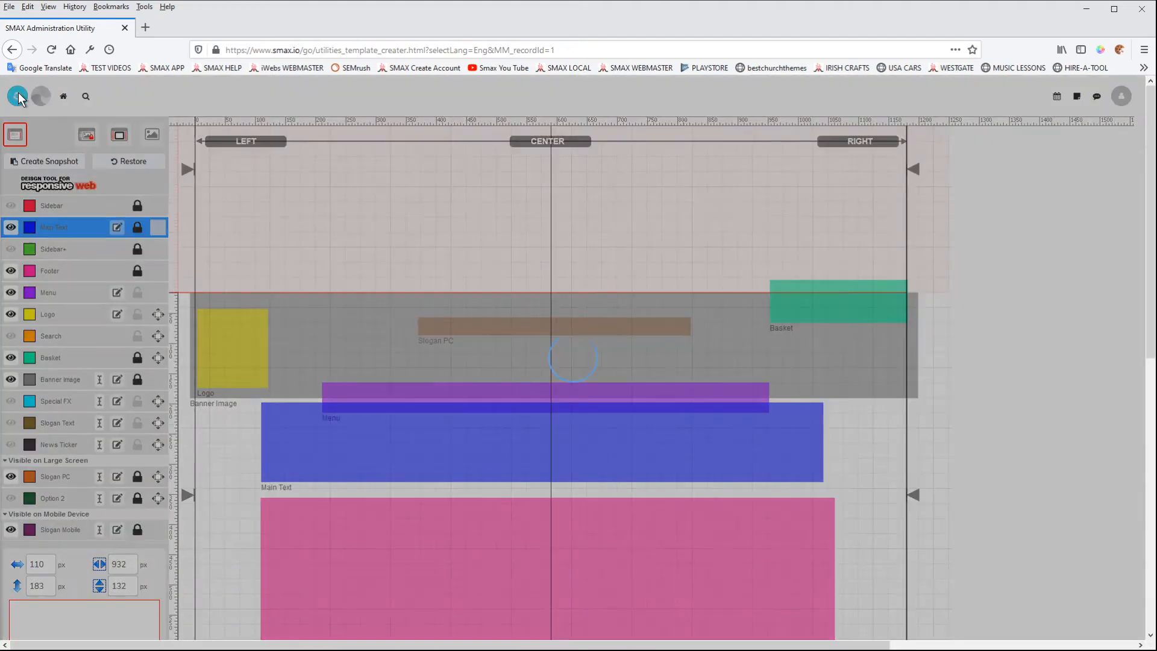
- Preview the home page down to its lower images to check the thicker rounded border, and return to the template editor
click(15, 135)
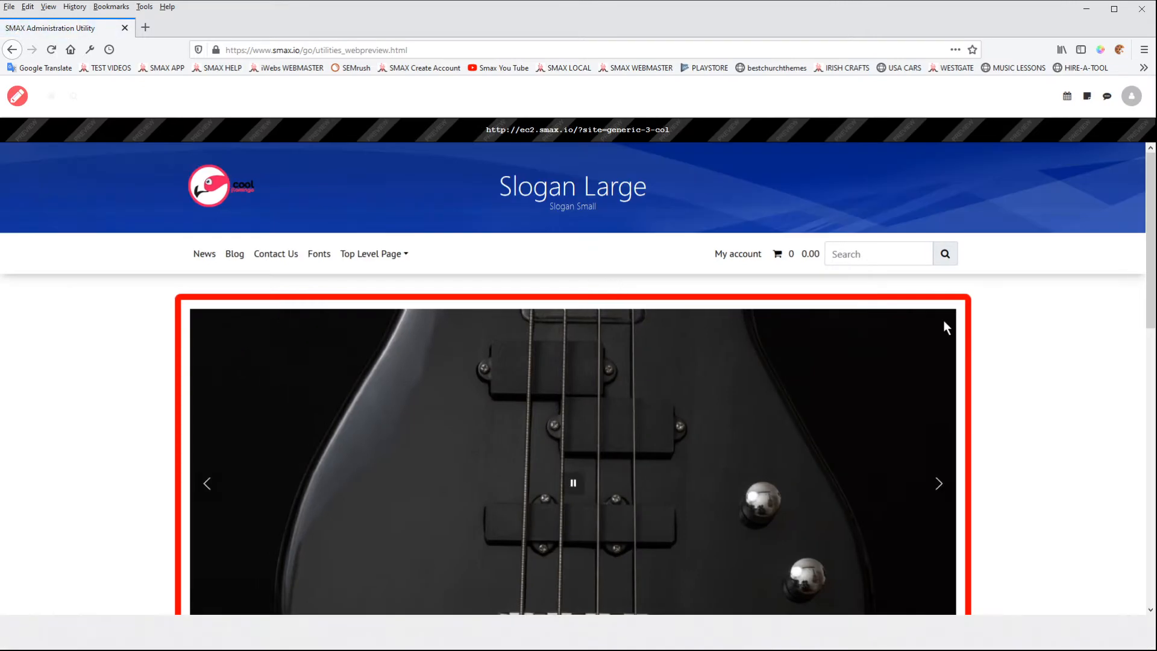
scroll(161, 426, down, 6)
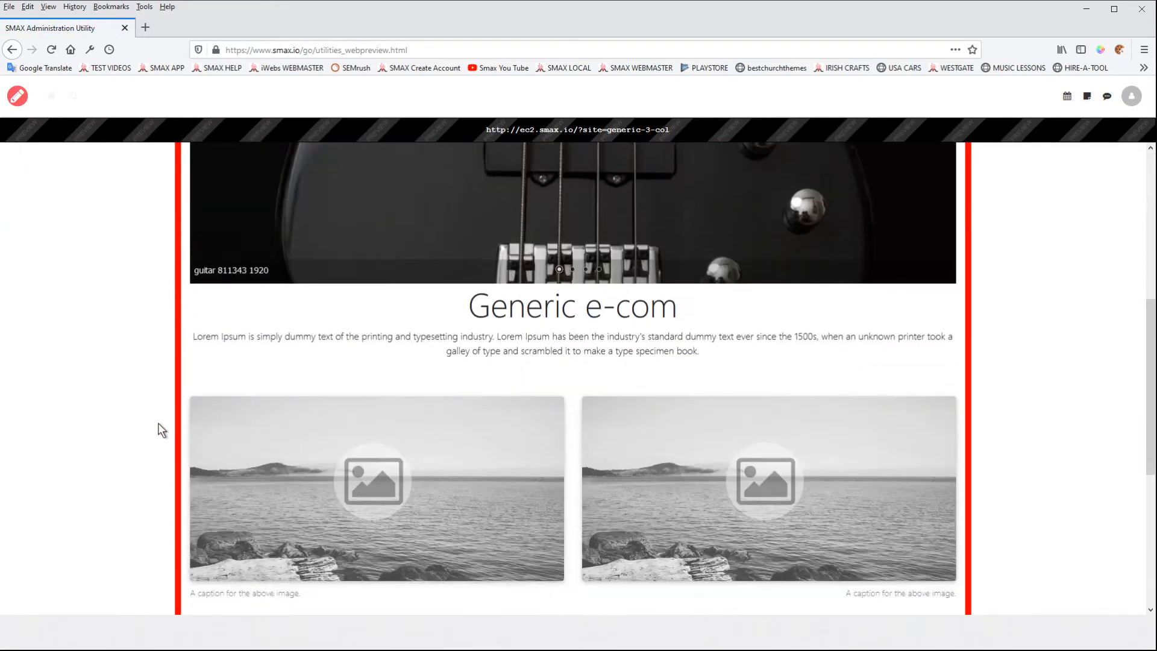
scroll(160, 426, up, 6)
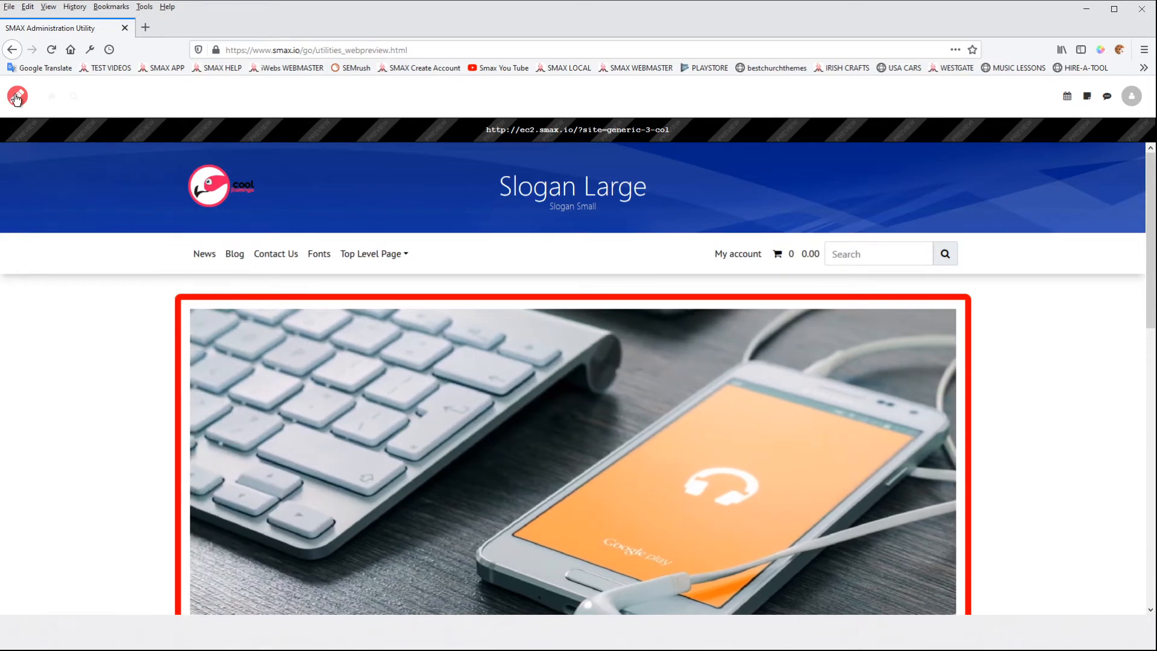
click(17, 96)
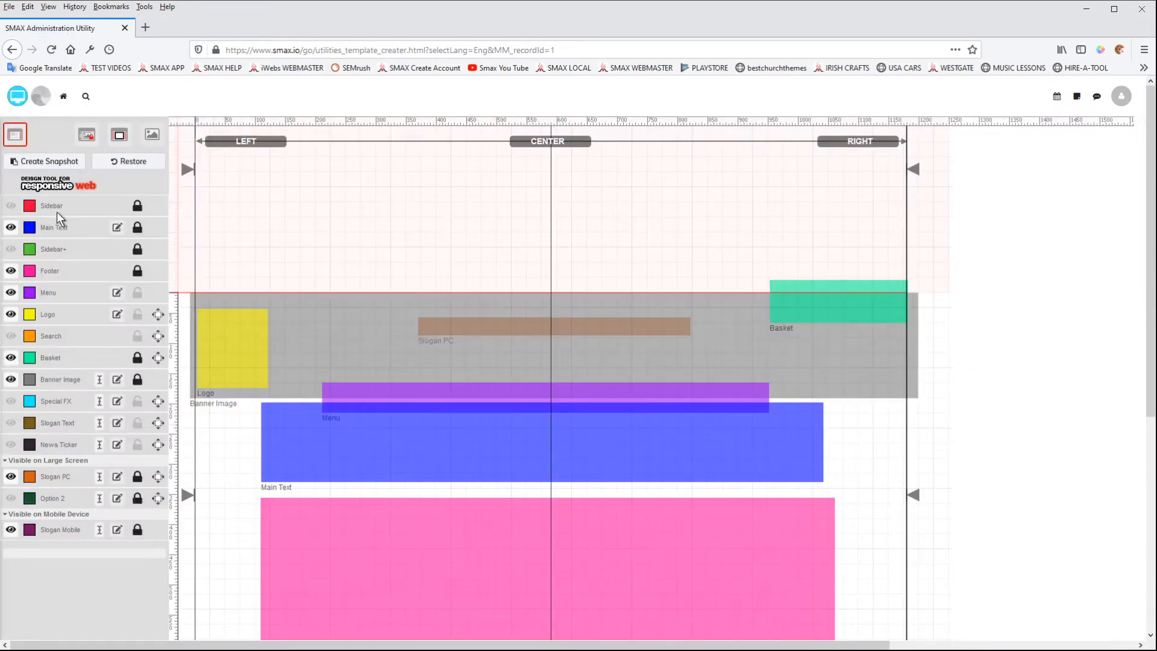
- Make both the Sidebar and Sidebar+ layers visible in the template
click(57, 212)
click(11, 206)
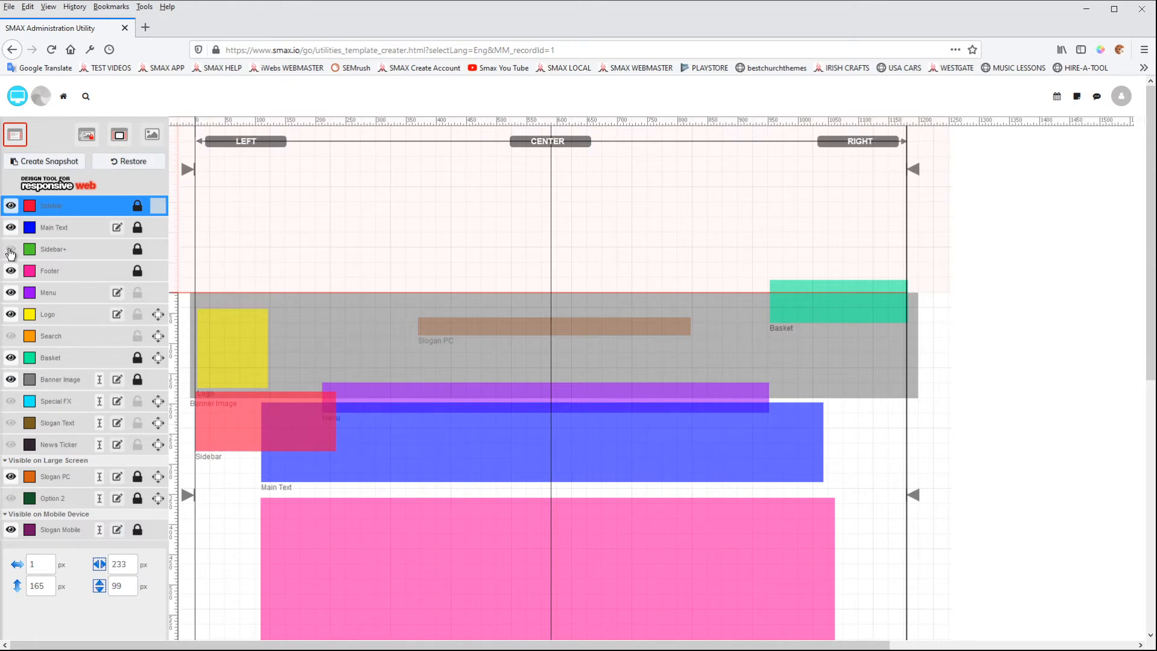
click(9, 249)
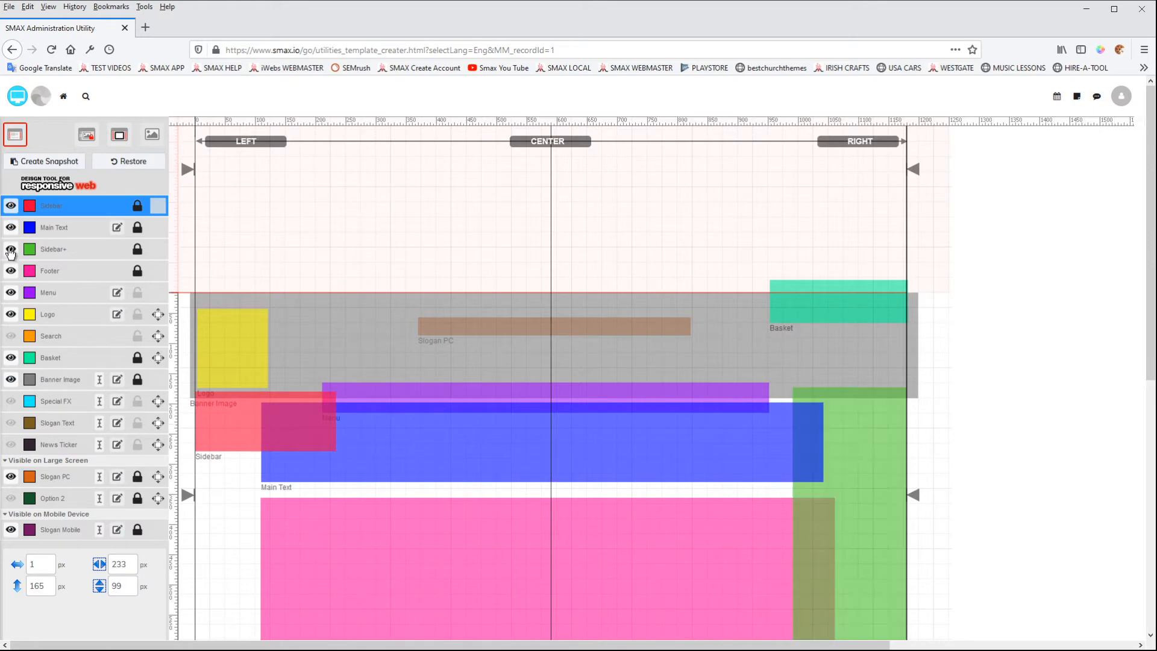
- Preview the site's three-column layout with both sidebars, and return to the template editor
click(48, 96)
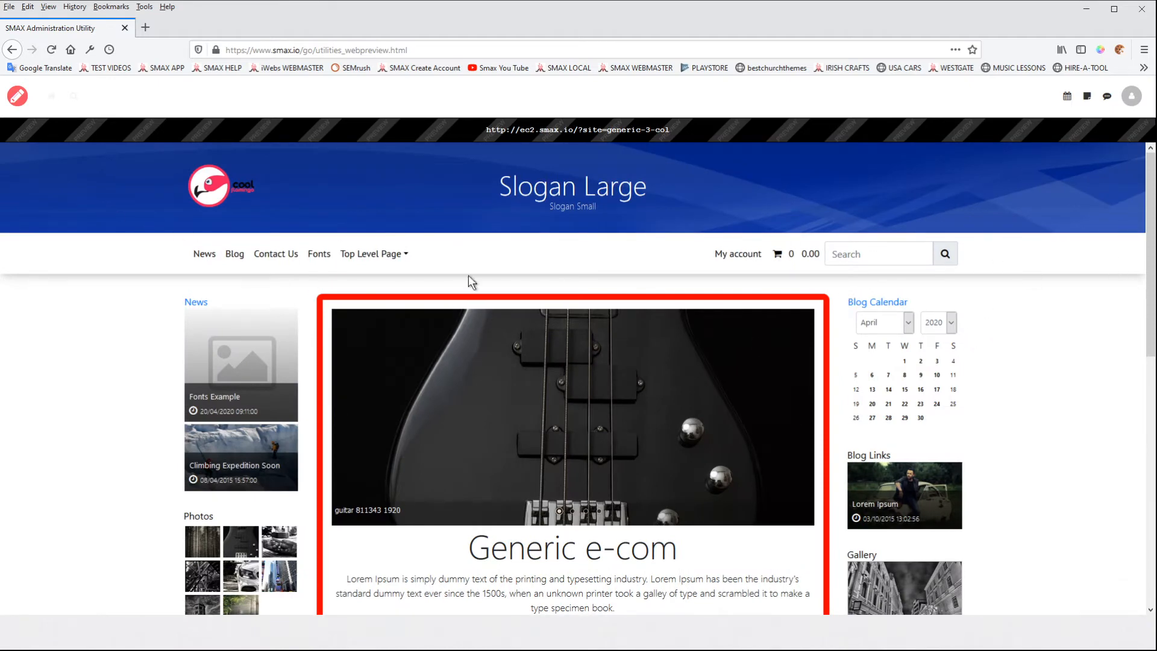
click(26, 102)
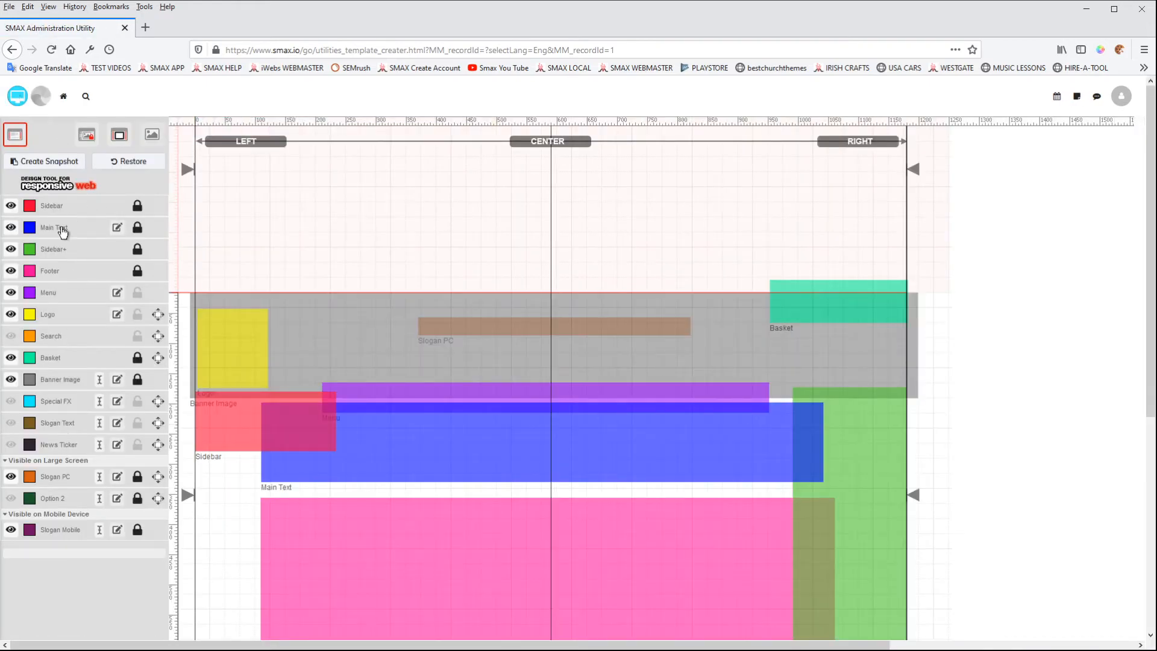
- Turn on the full-width option for the Main Text layer
click(62, 231)
scroll(67, 549, down, 3)
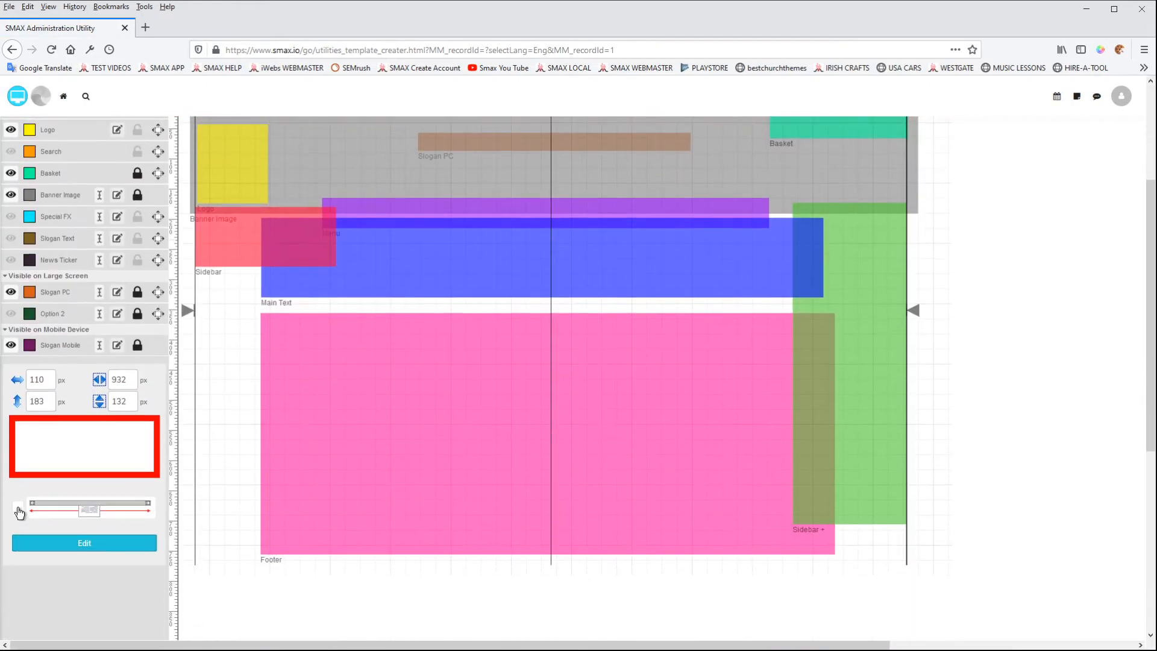
click(18, 510)
scroll(97, 353, up, 3)
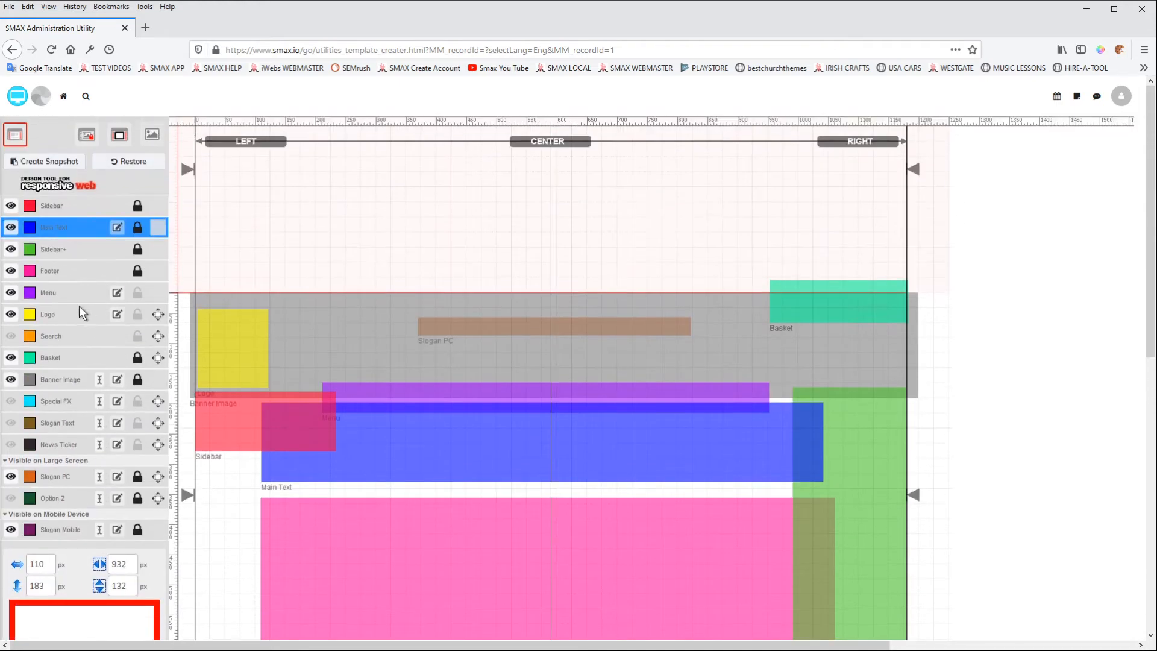
- Turn on the full-width option for the Menu layer
click(50, 295)
scroll(80, 590, down, 5)
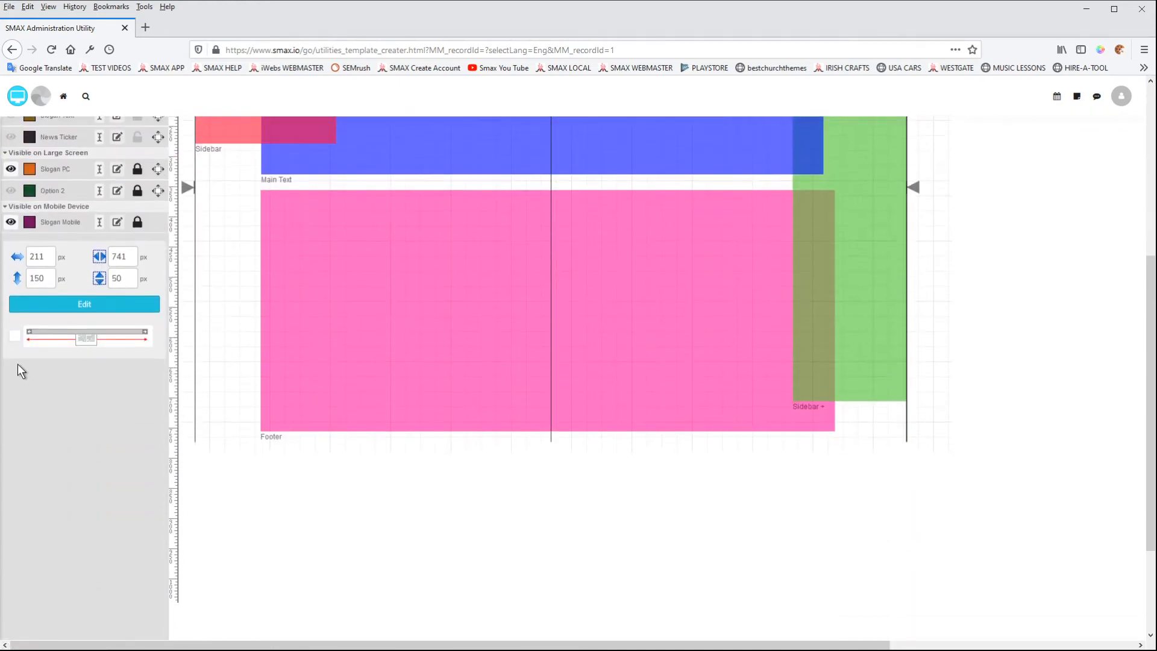
click(16, 338)
scroll(155, 418, up, 1)
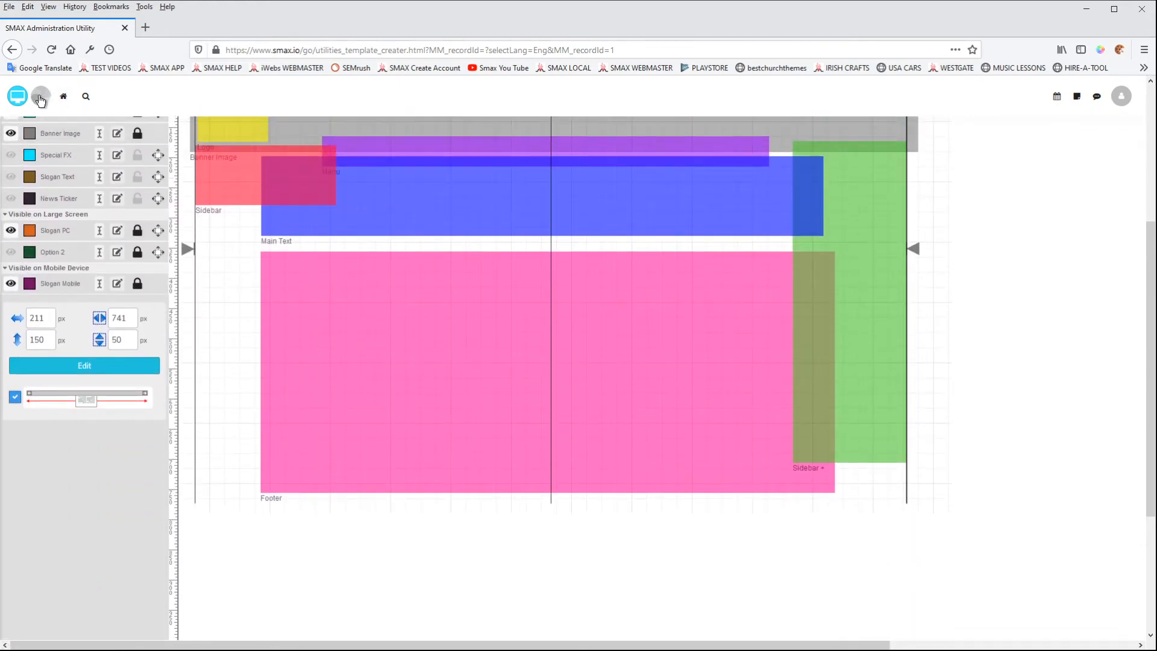
- Preview the site with the full-width menu and content columns, and return to the template editor
click(17, 96)
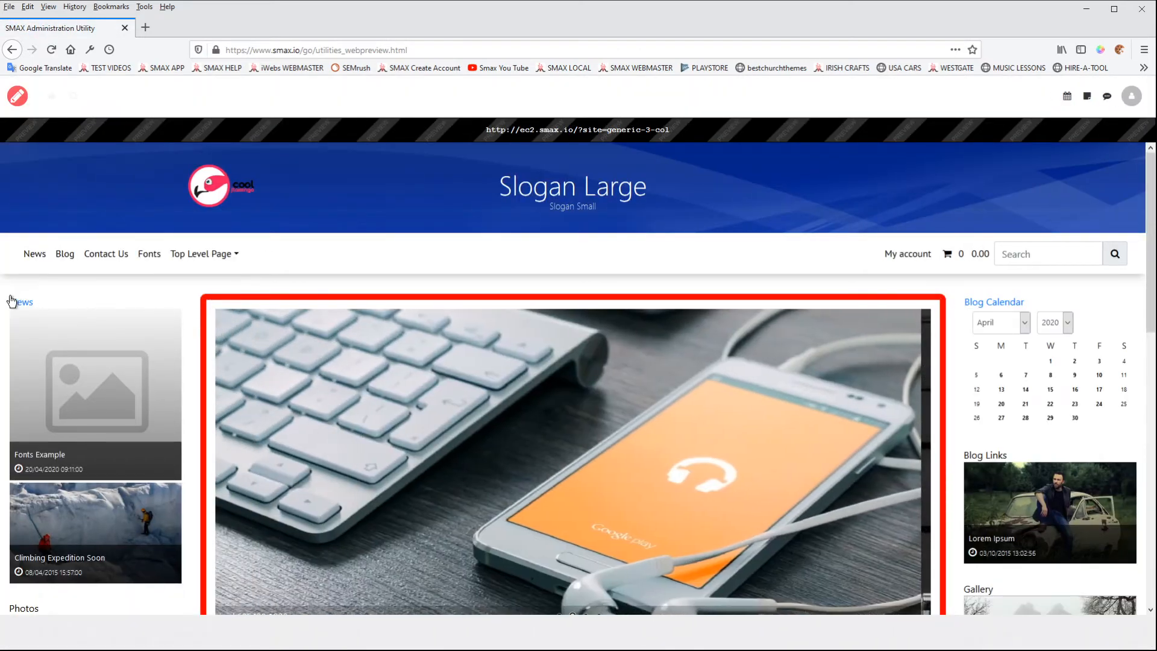
click(17, 96)
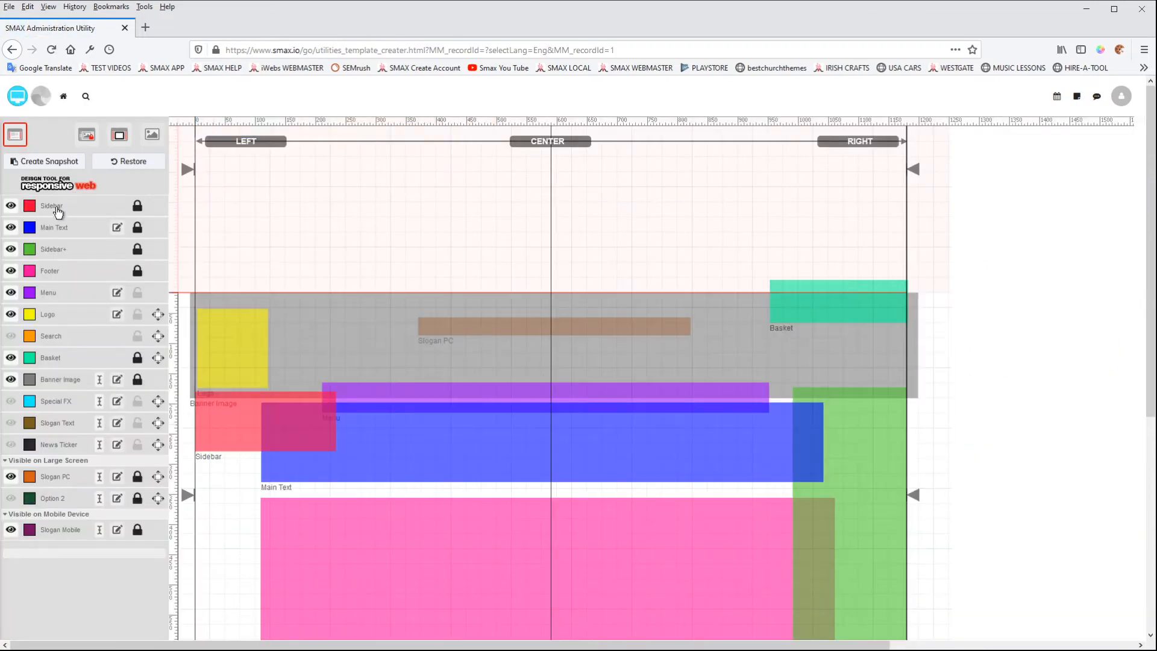
- Open the Sidebar layer's box settings and set its background to fully opaque #f0f0f0
click(57, 209)
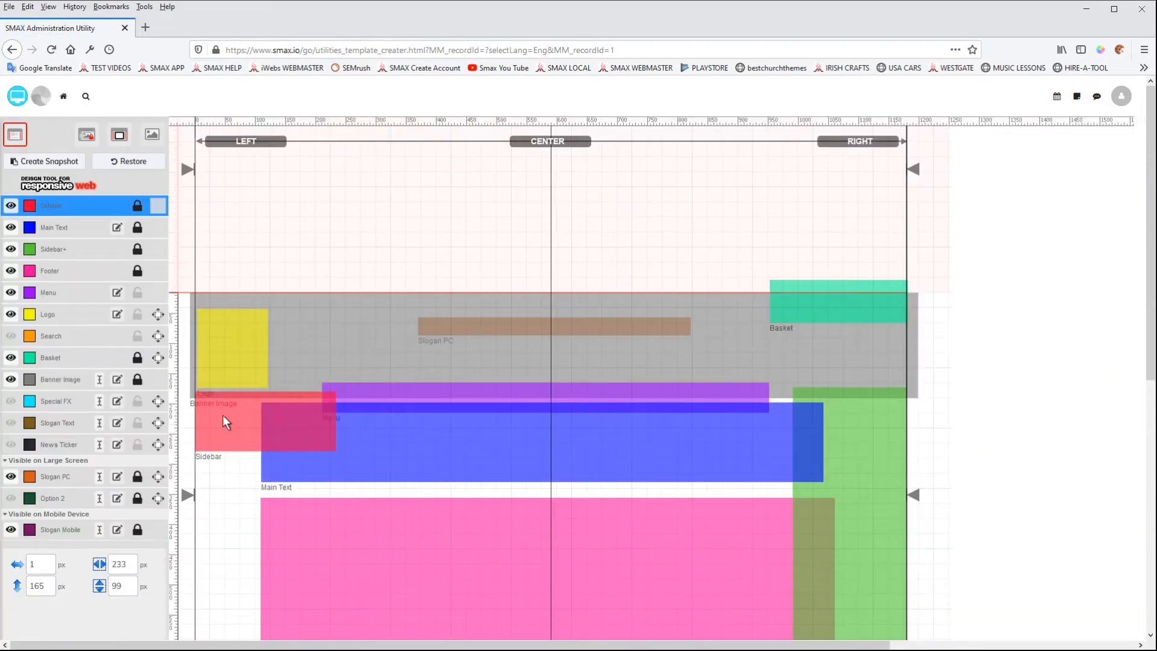
scroll(121, 556, down, 1)
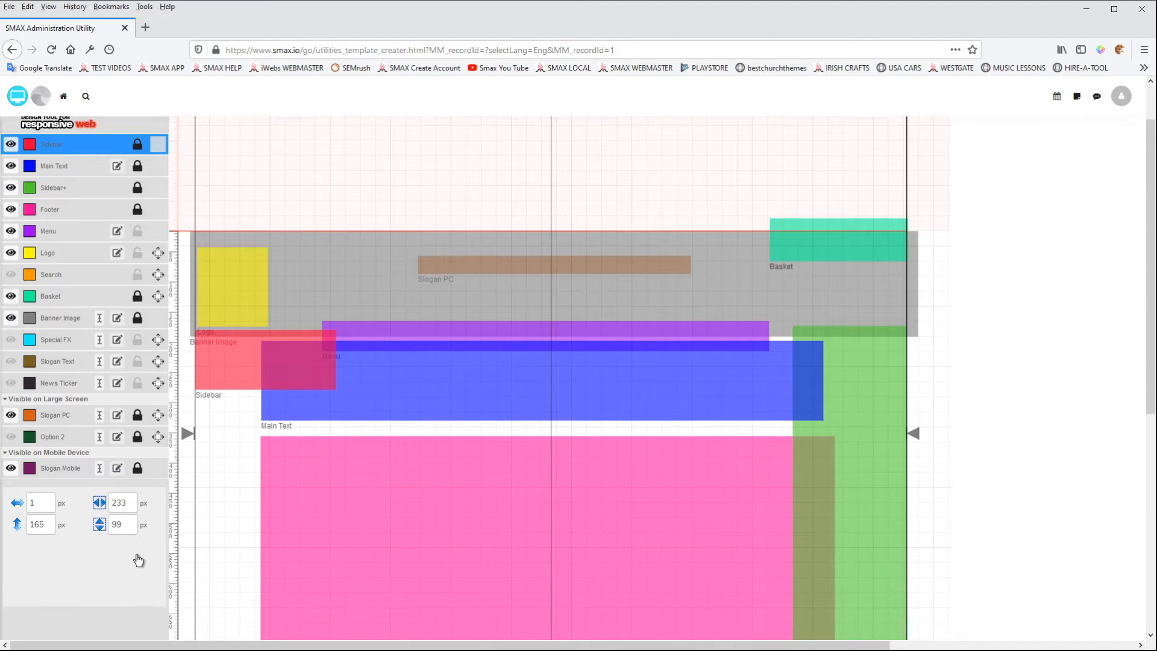
click(86, 568)
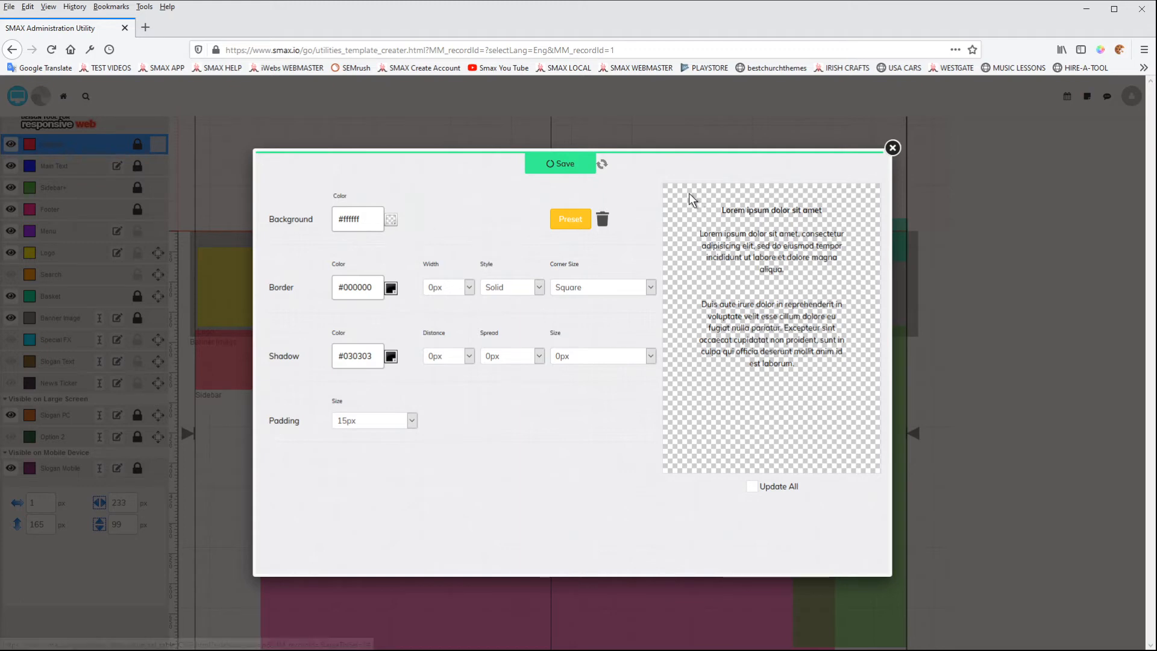
click(391, 222)
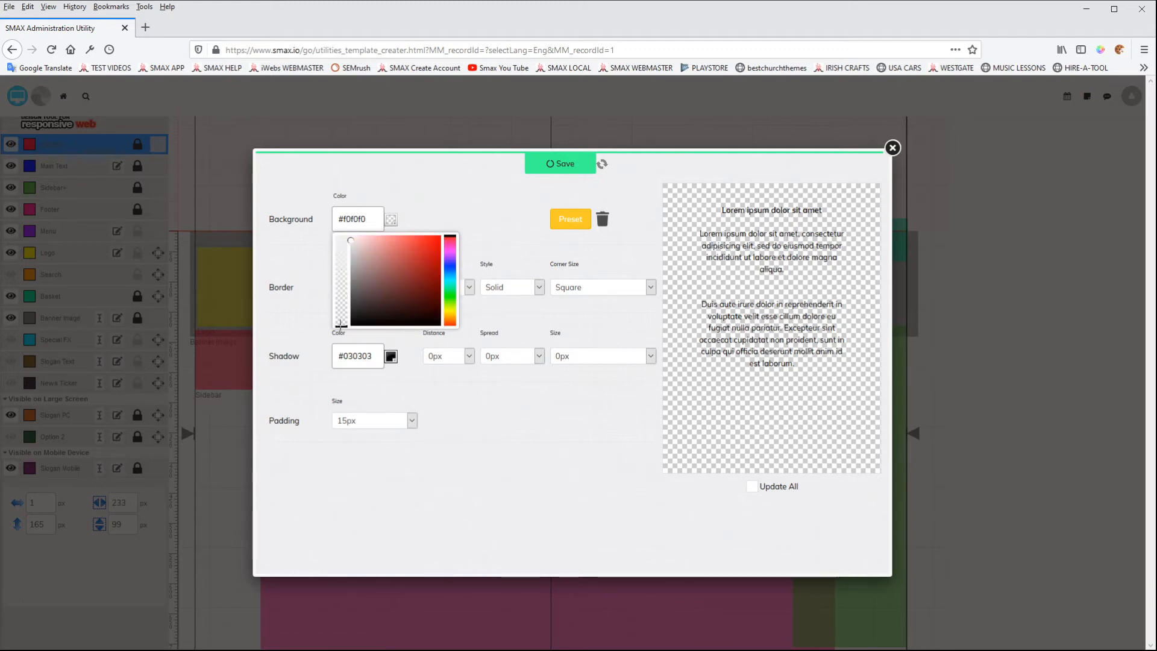
drag(340, 326, 337, 271)
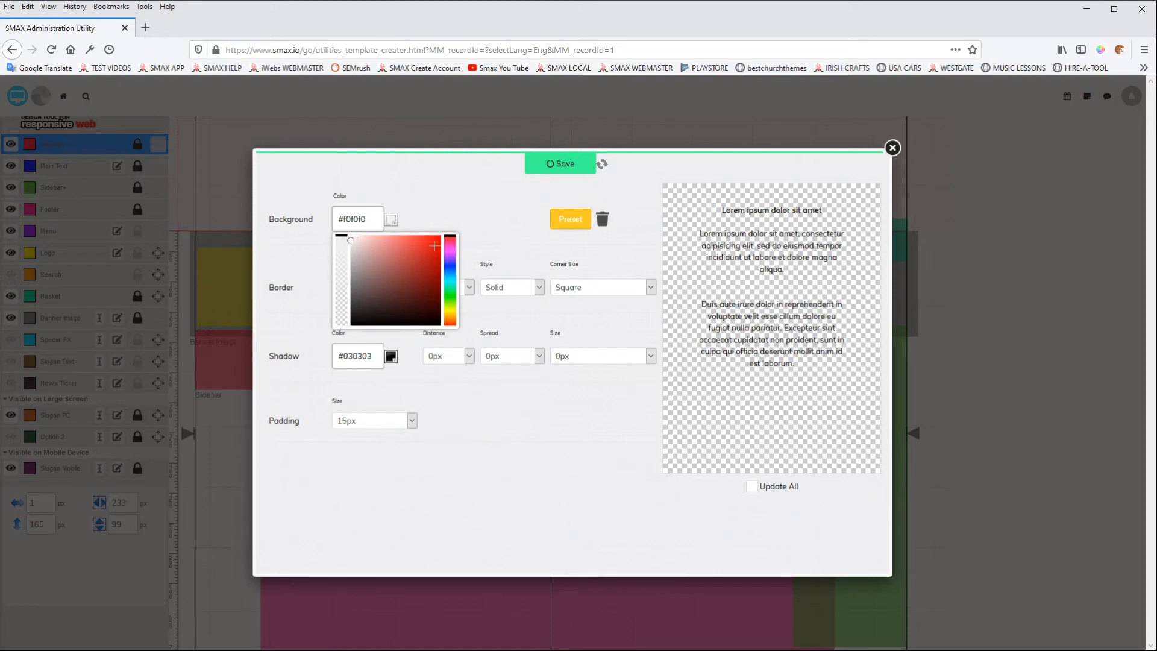
click(490, 225)
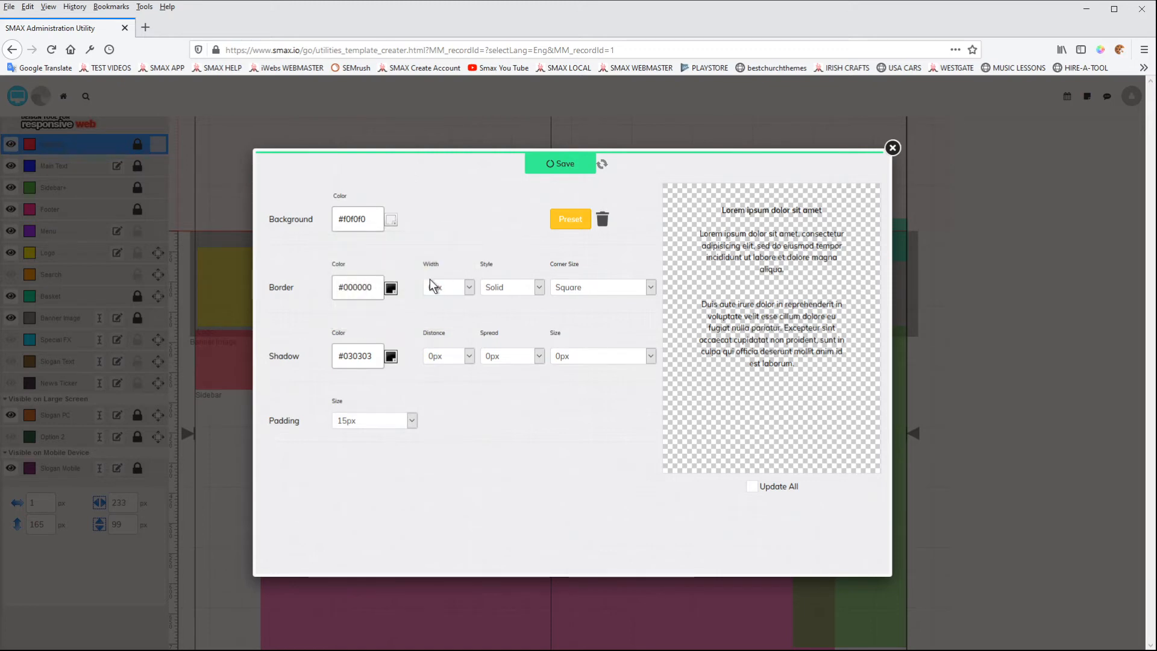
- Give the Sidebar box a 1px solid #a8a8a8 border with 3px corners, and save it
click(470, 287)
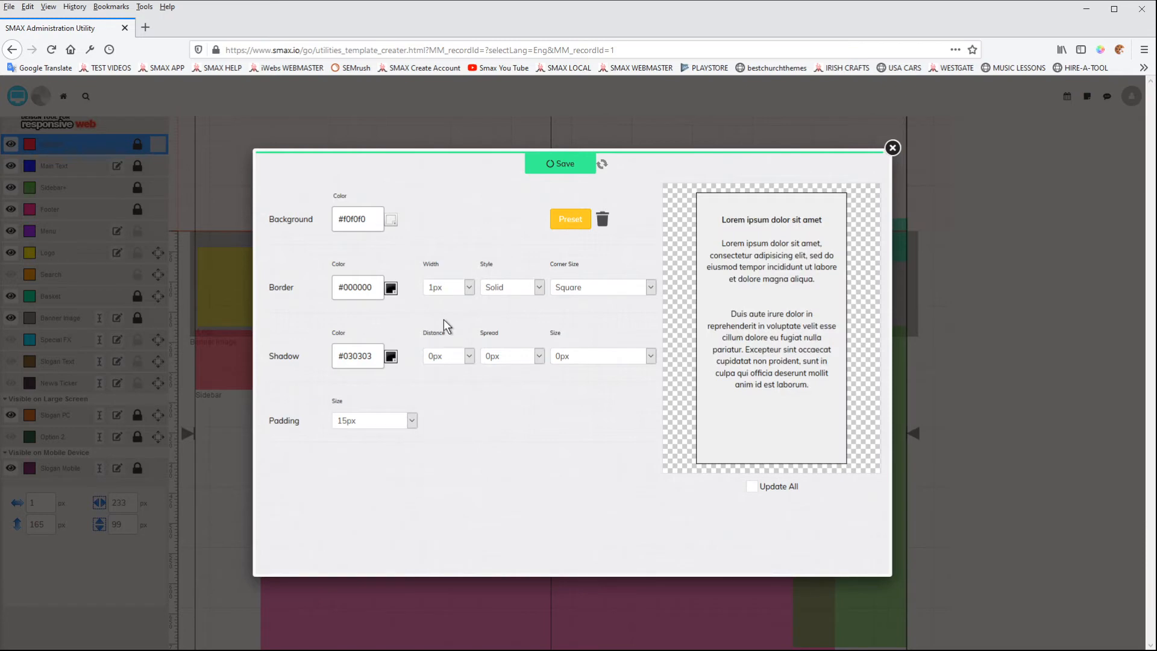
click(606, 288)
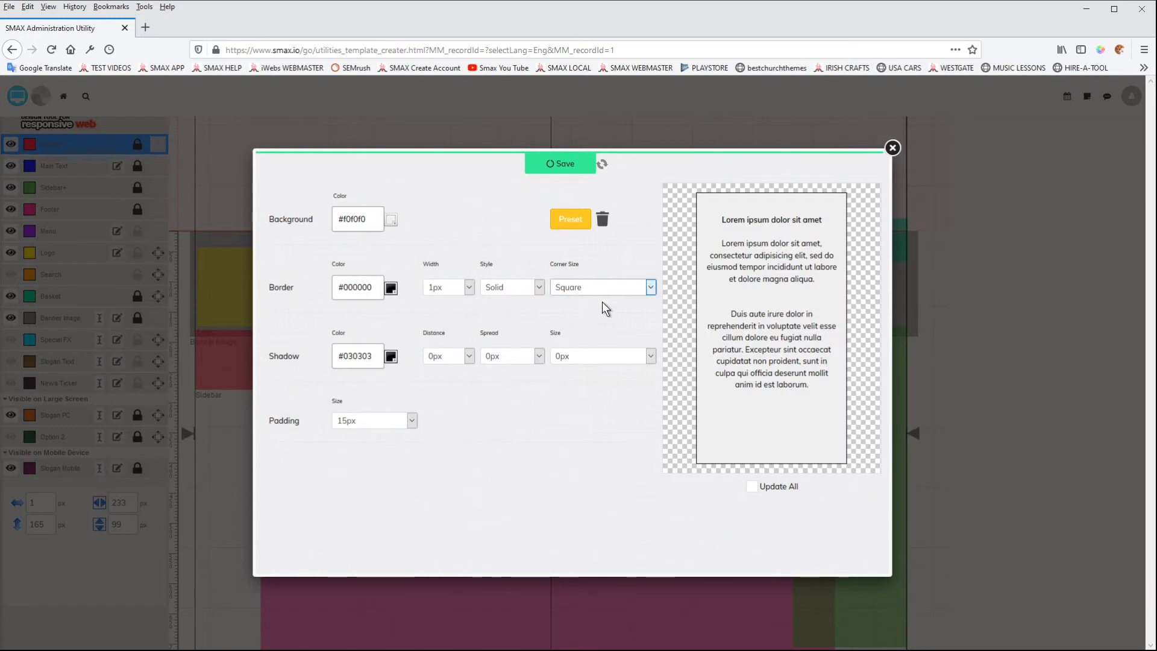
click(584, 371)
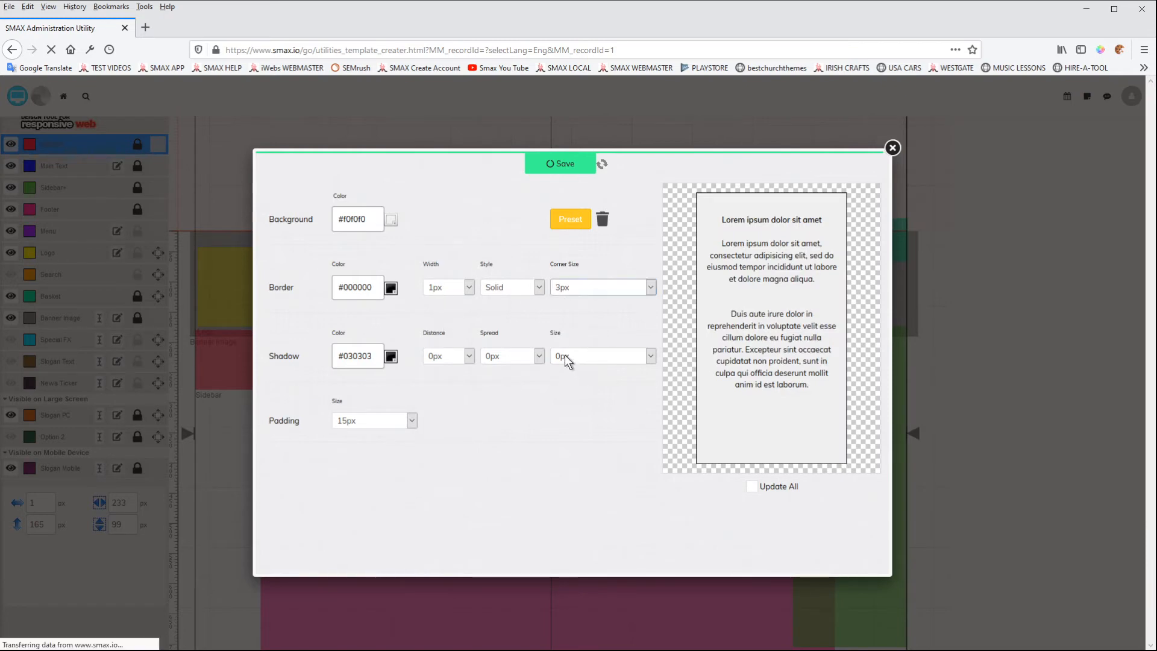
click(391, 289)
drag(362, 330, 314, 335)
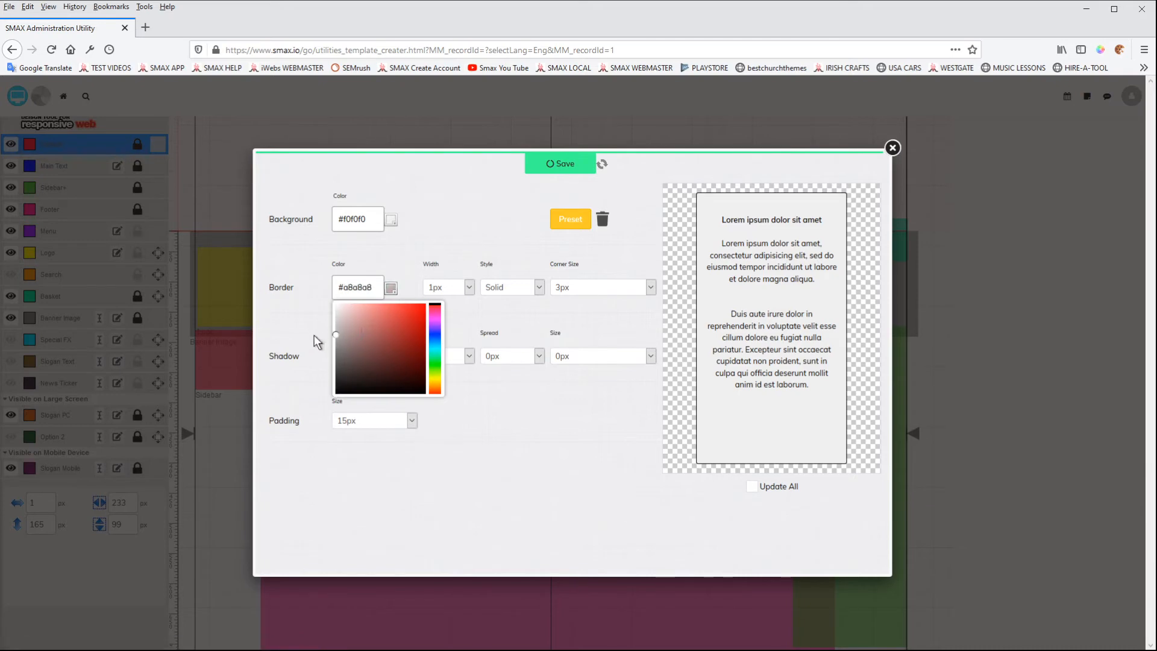
click(437, 244)
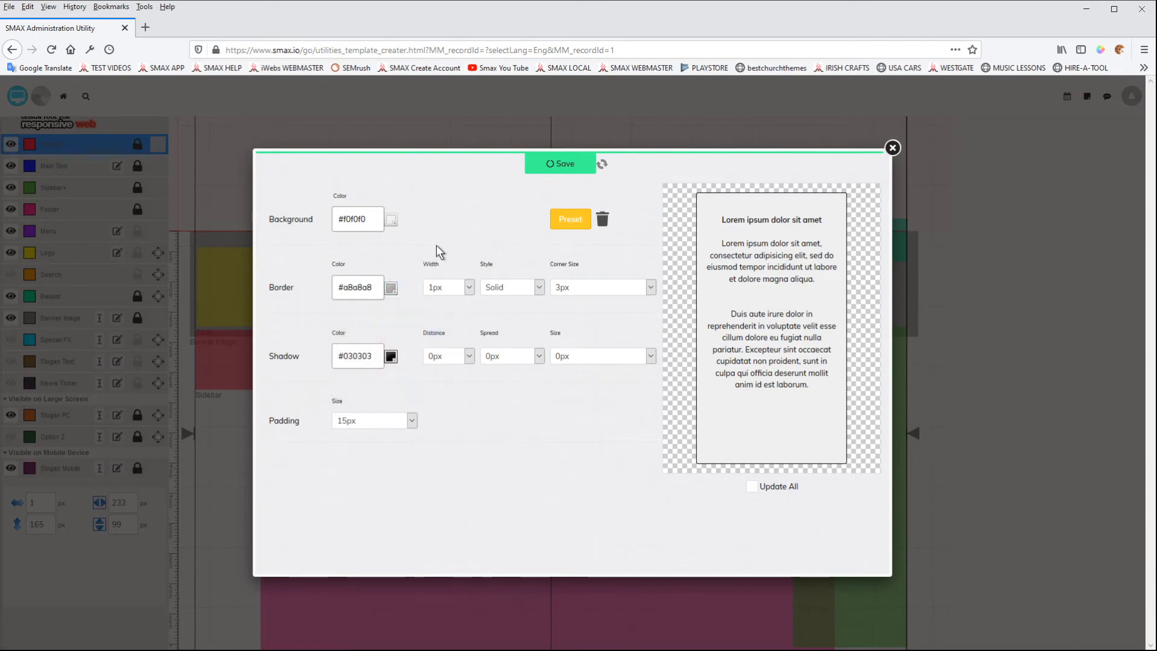
click(556, 167)
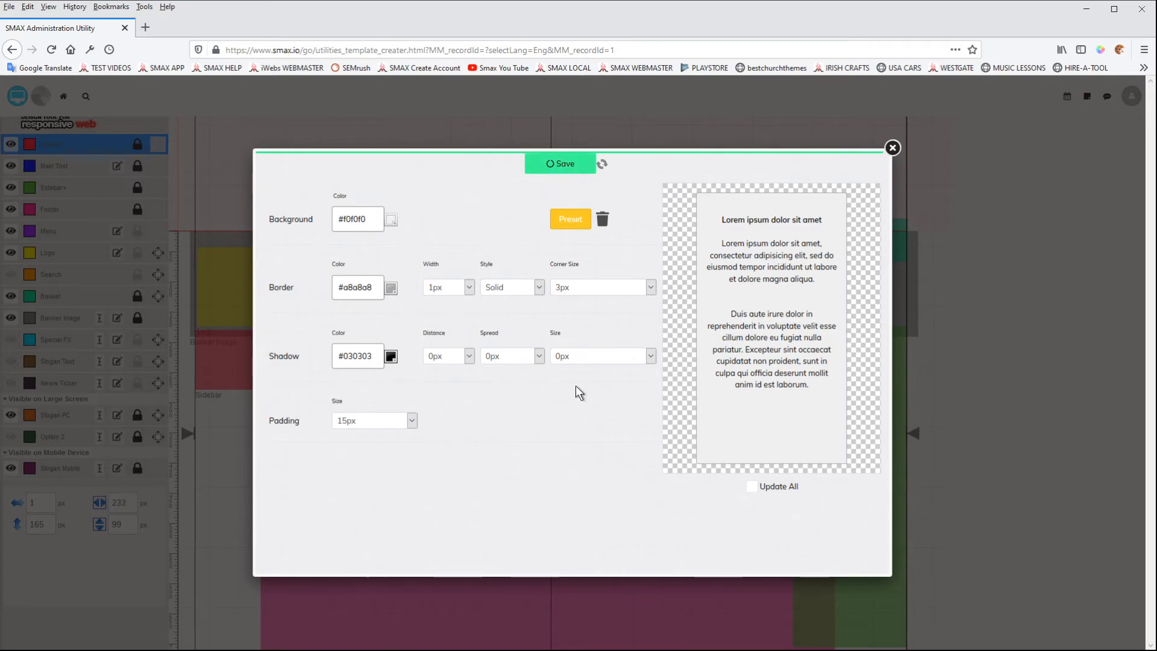
- Try a Sidebar box shadow with 5px distance, 4px spread and 5px size
click(470, 356)
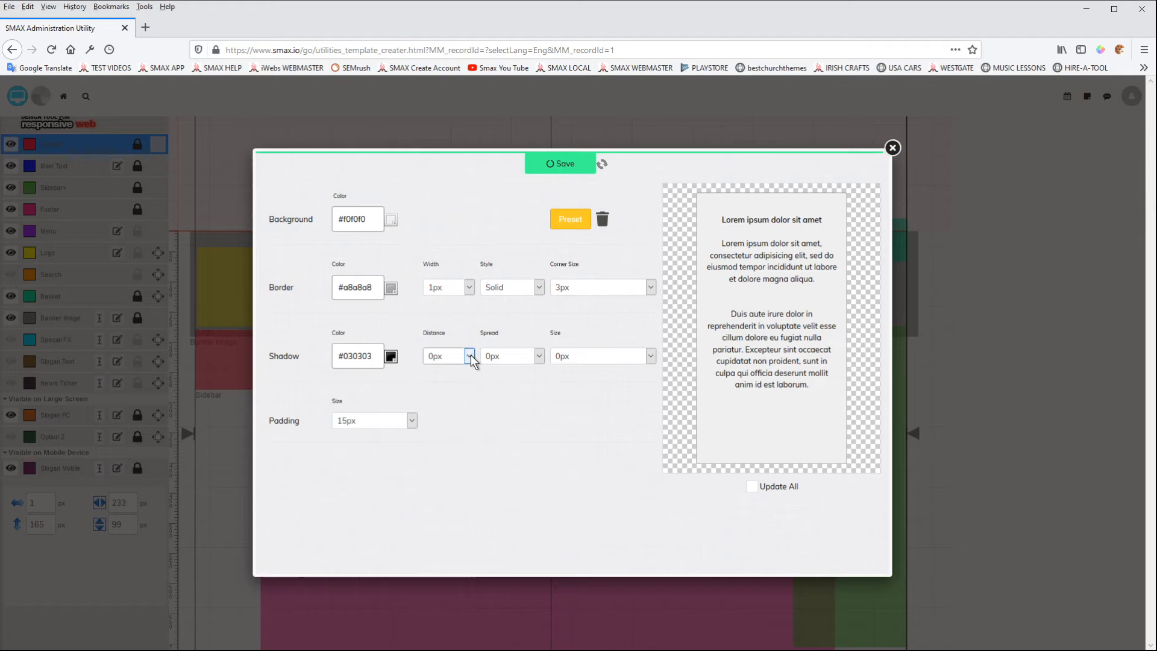
click(447, 448)
click(537, 357)
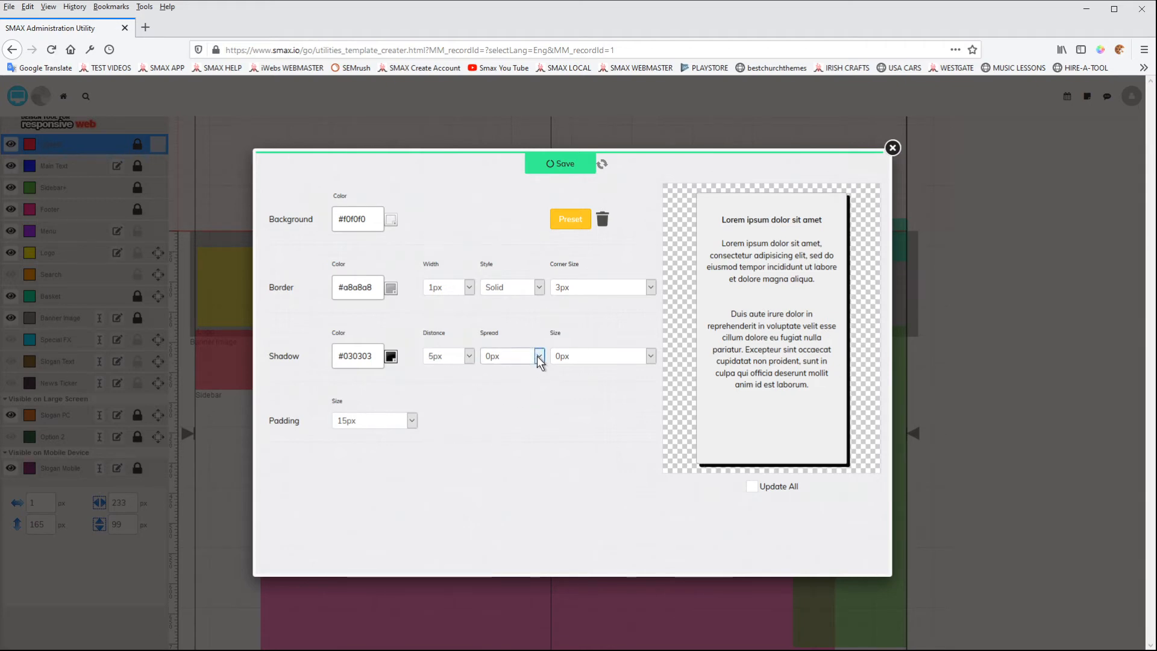
click(523, 437)
click(650, 353)
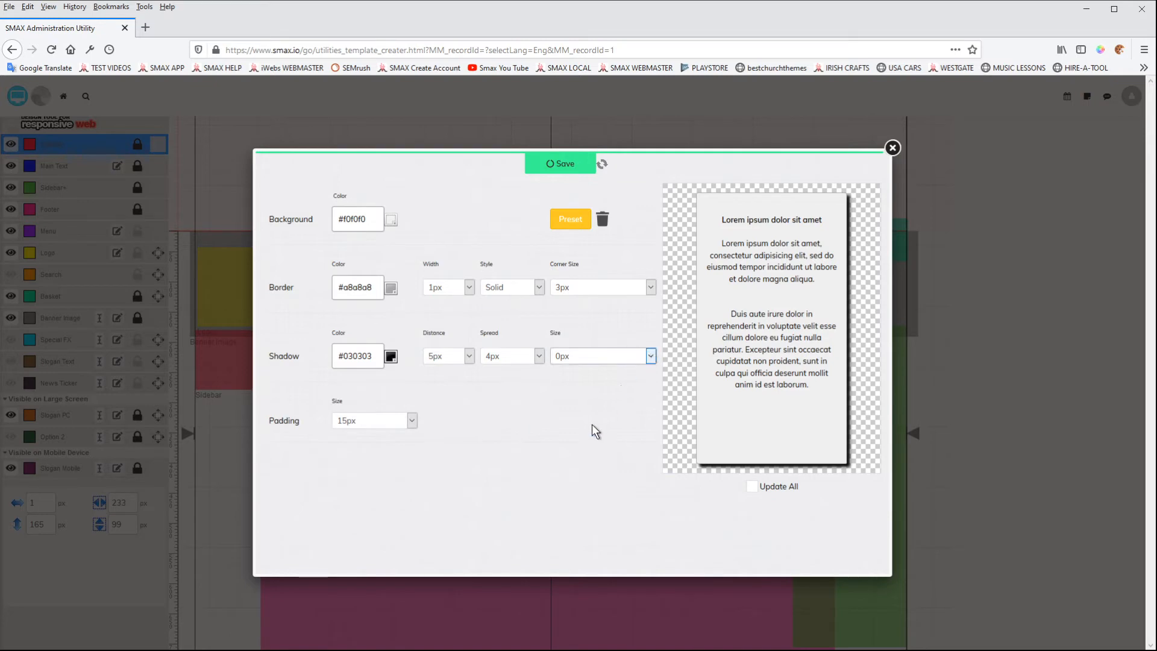
click(585, 447)
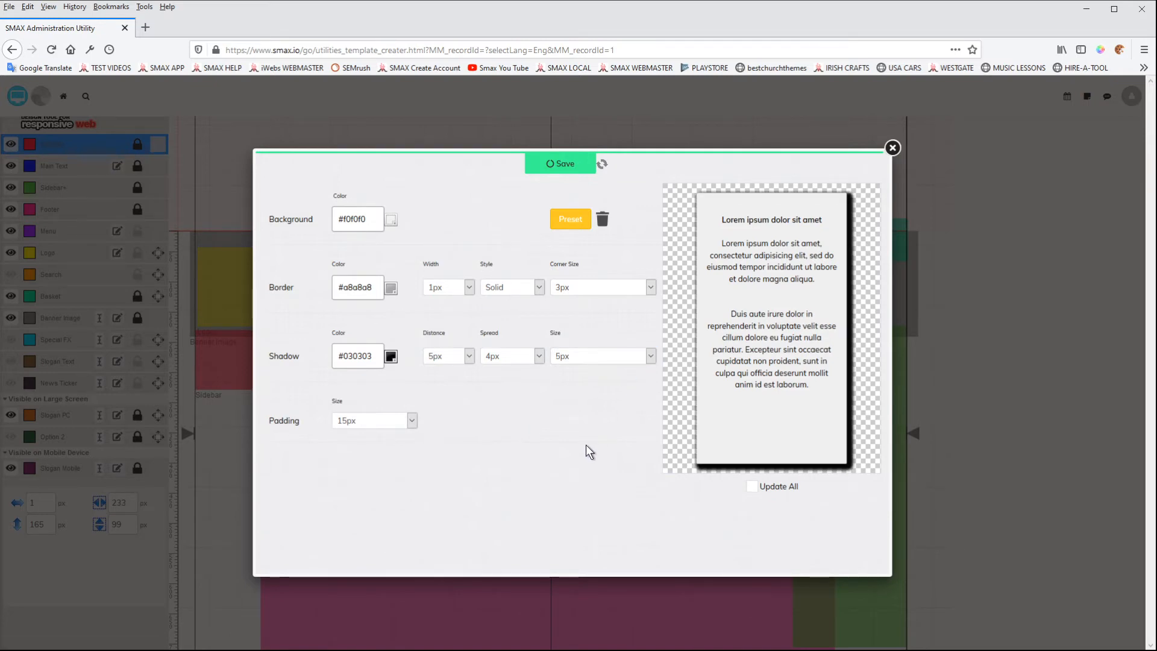
- Reset the Sidebar box shadow's size, spread and distance to 0px
click(651, 356)
click(610, 368)
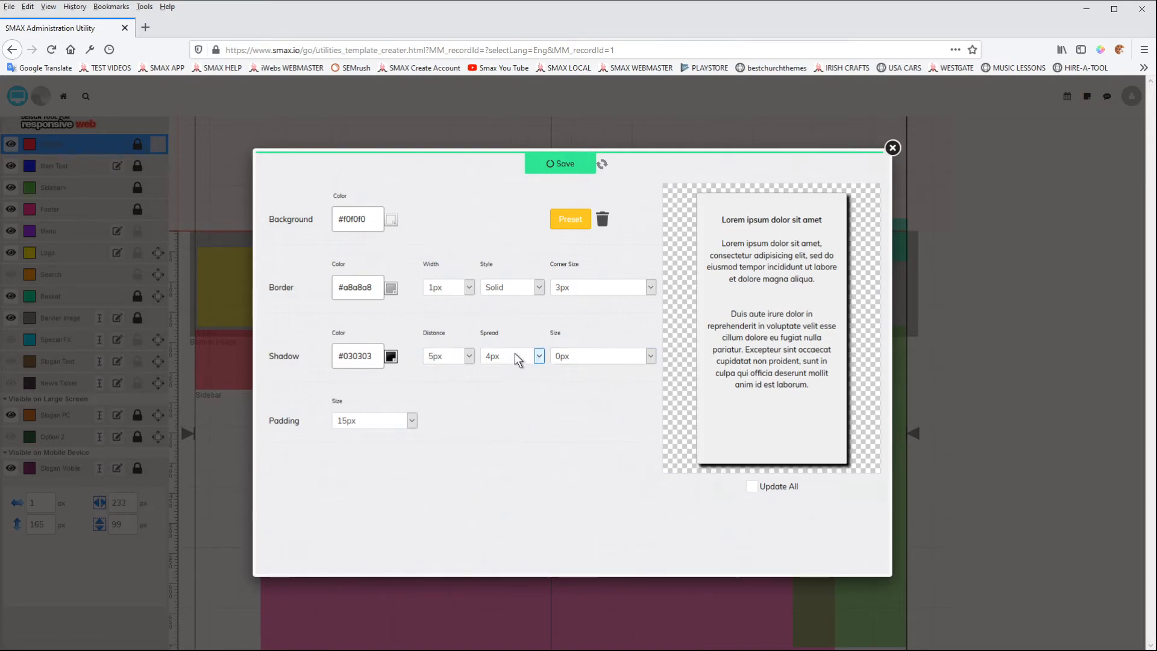
click(540, 356)
click(523, 369)
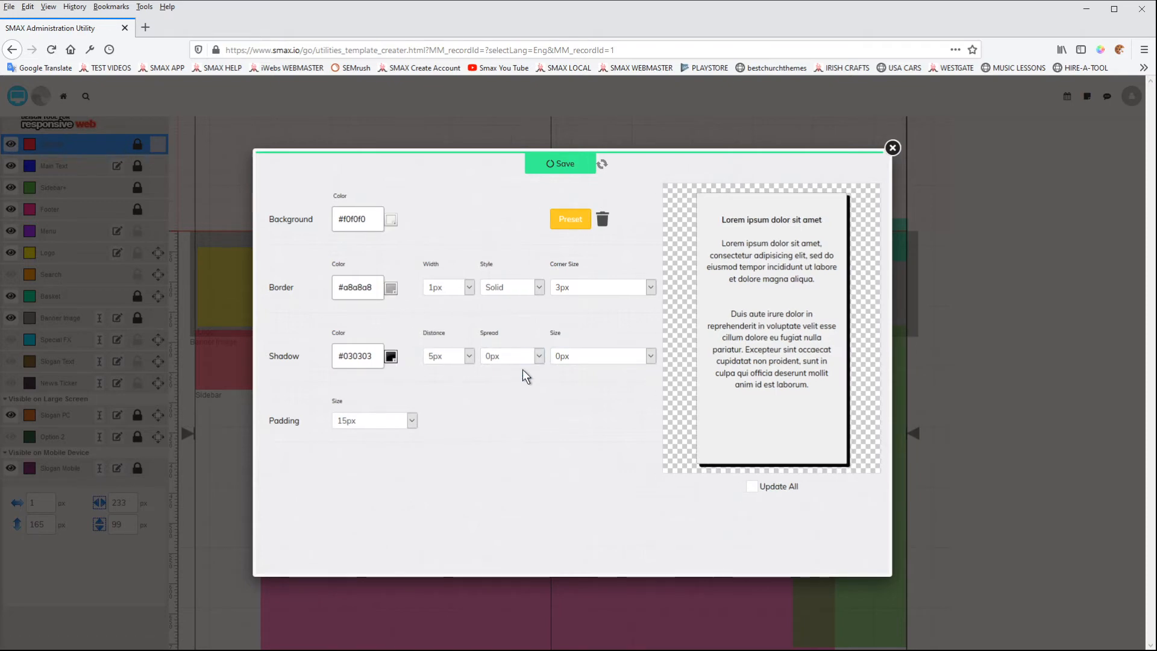
click(446, 374)
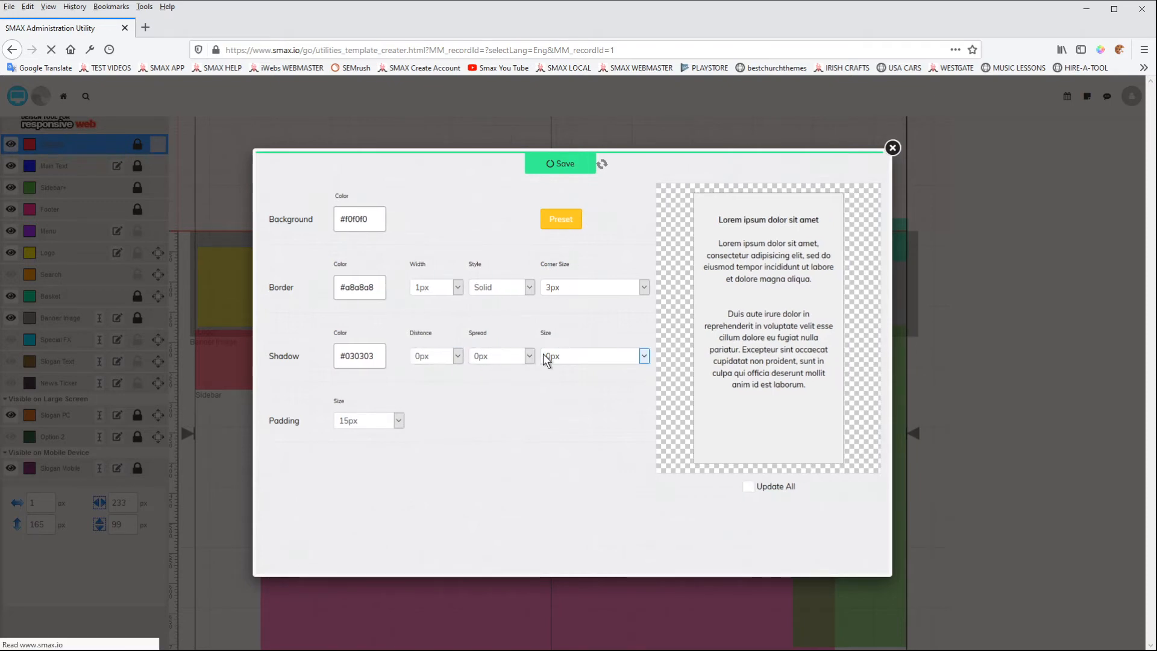
- Set the Sidebar box shadow's spread to 3px, save it and close the box settings
click(540, 356)
click(510, 414)
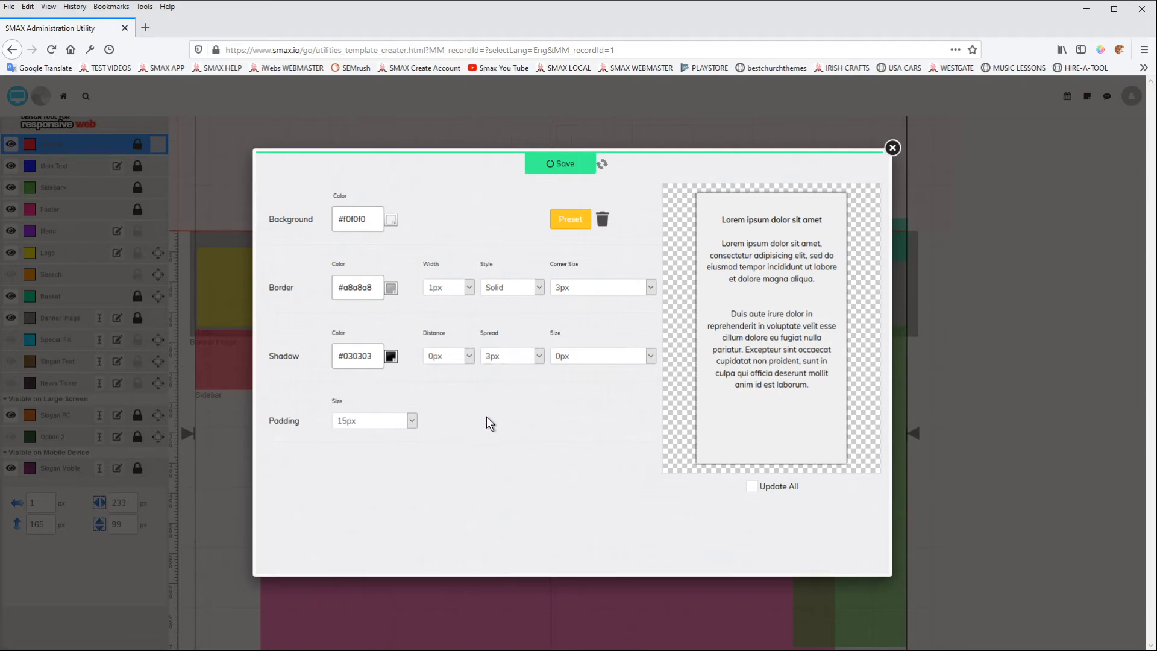
click(573, 164)
click(603, 165)
click(893, 148)
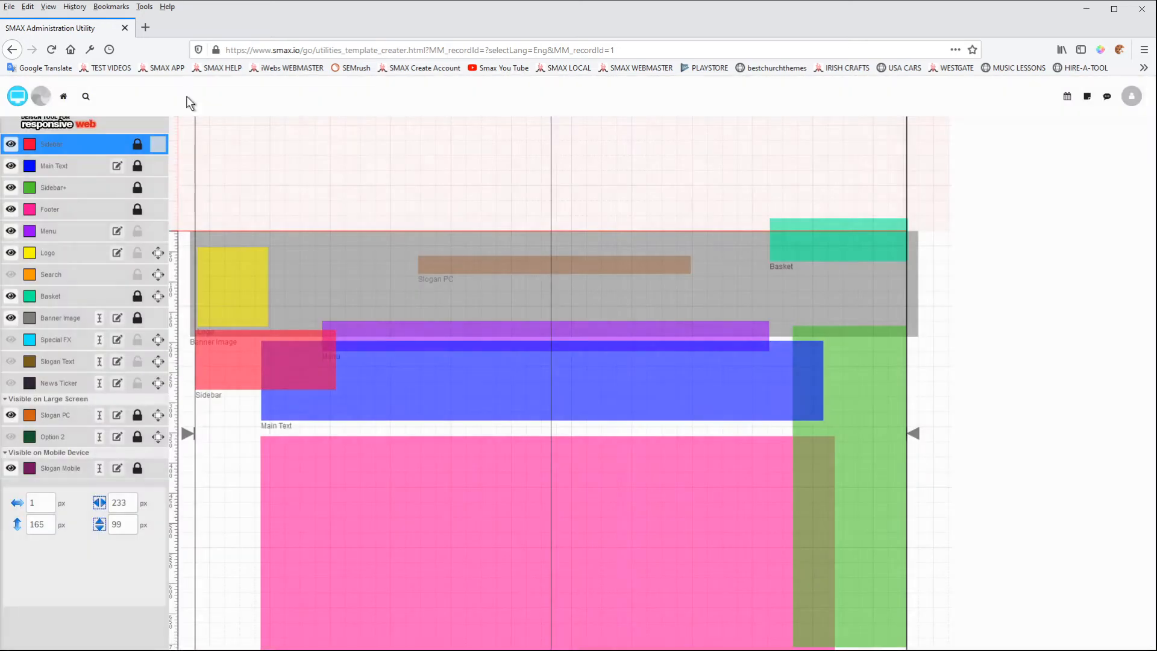
- Preview the site with the styled left sidebar, and return to the template editor
click(23, 98)
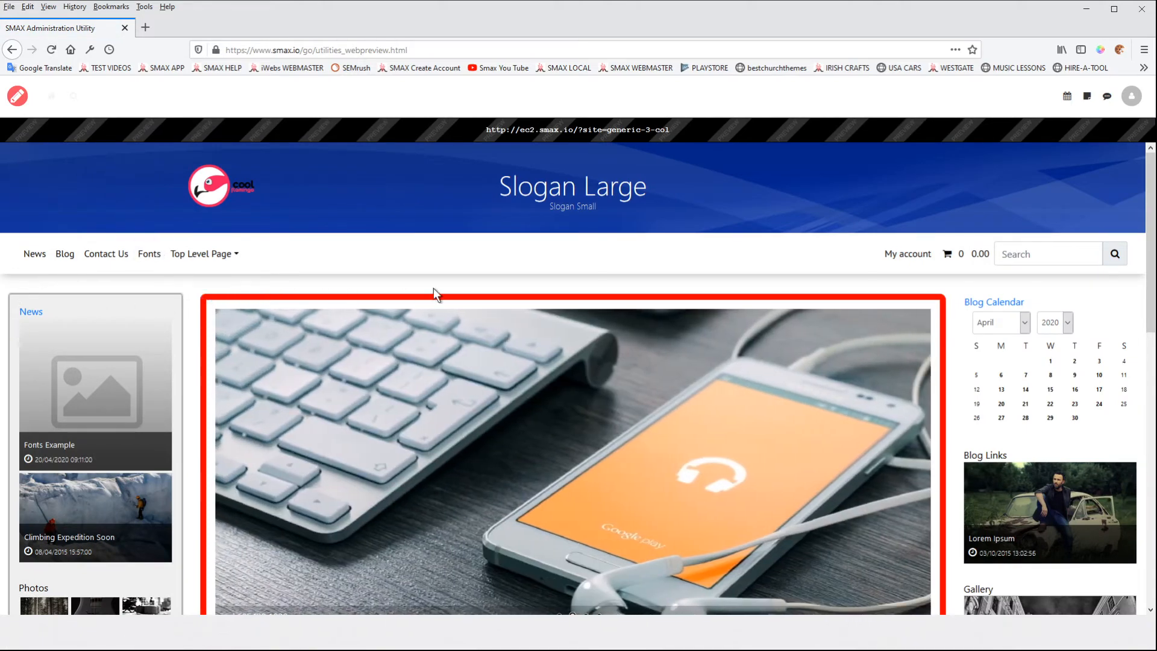
click(16, 98)
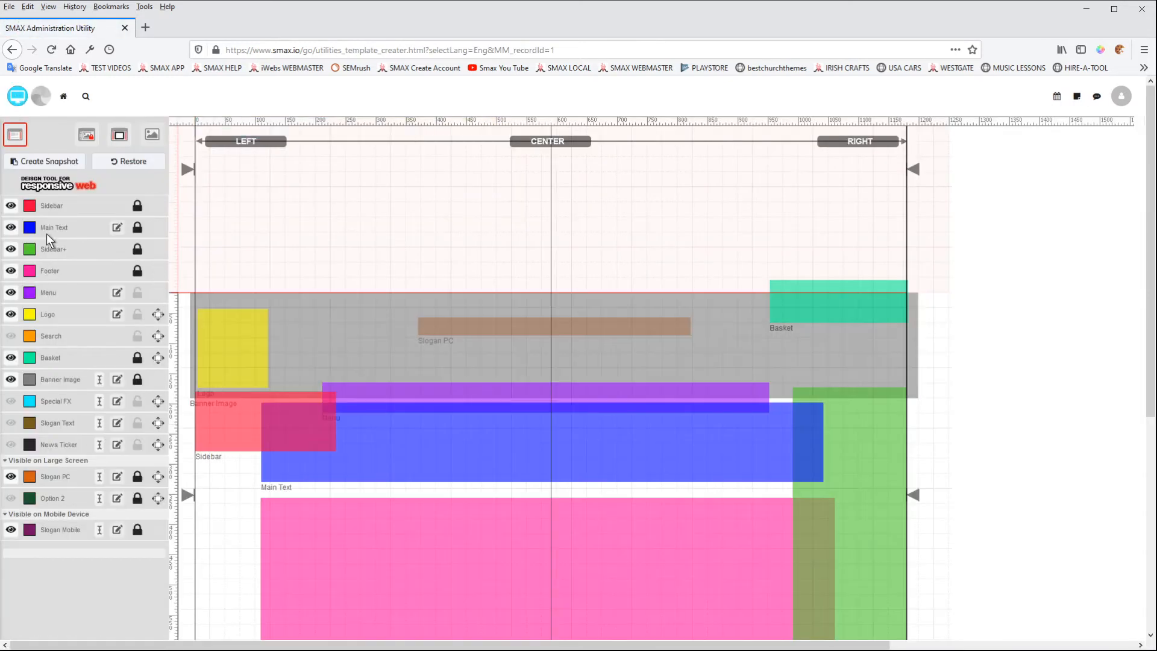
- Set the Sidebar layer's shadow spread to 5px, save it and close the box settings
click(49, 211)
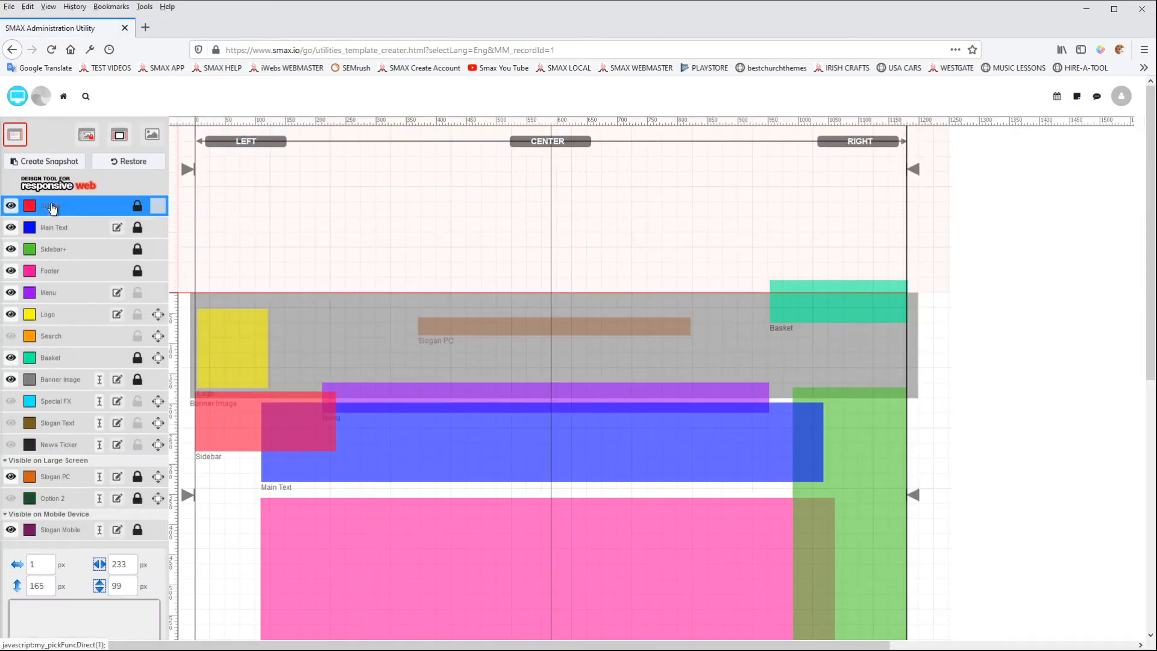
click(88, 626)
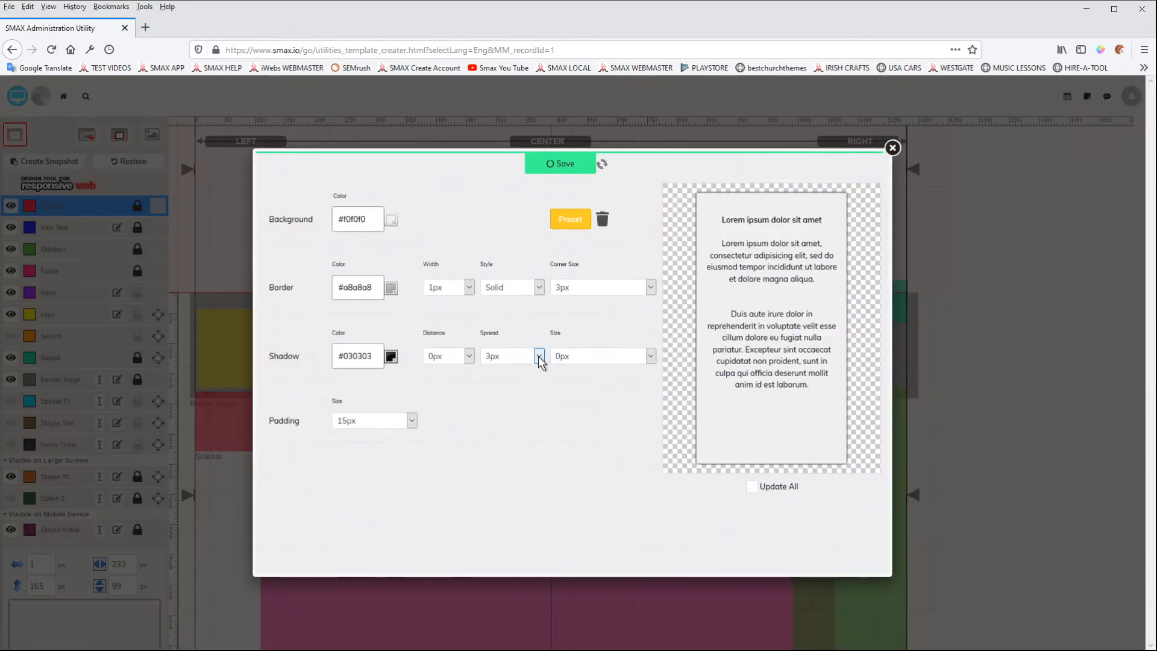
click(539, 356)
click(518, 449)
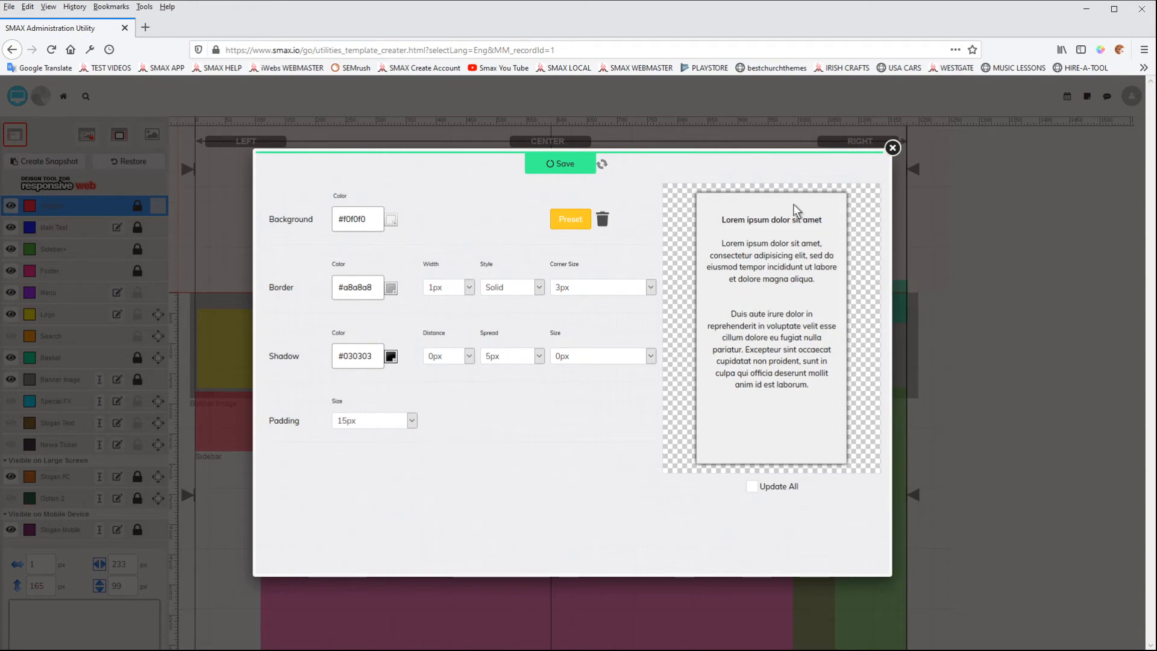
click(576, 172)
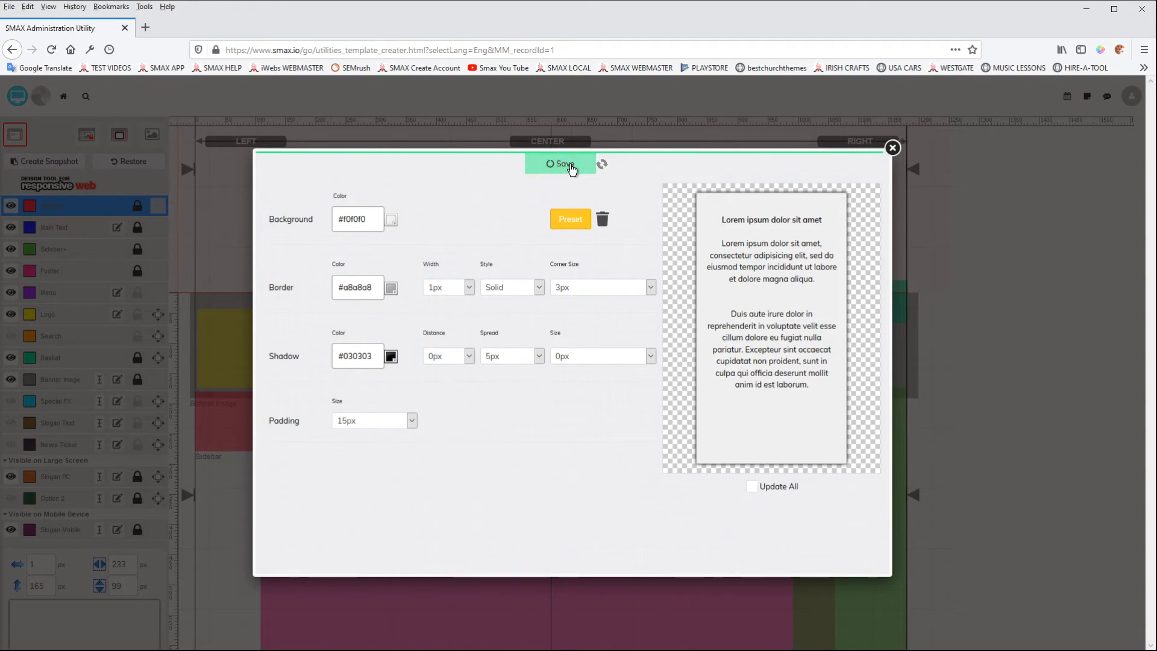
click(893, 147)
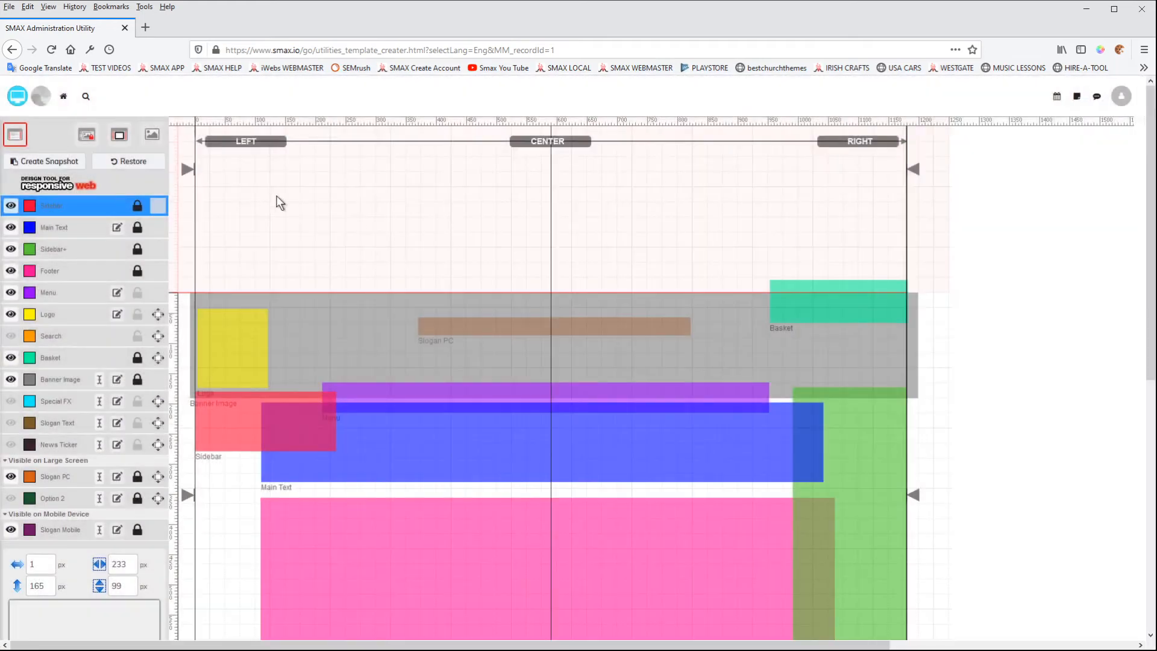
- Set the Sidebar+ layer's background to fully opaque white #ffffff, and save it
click(54, 249)
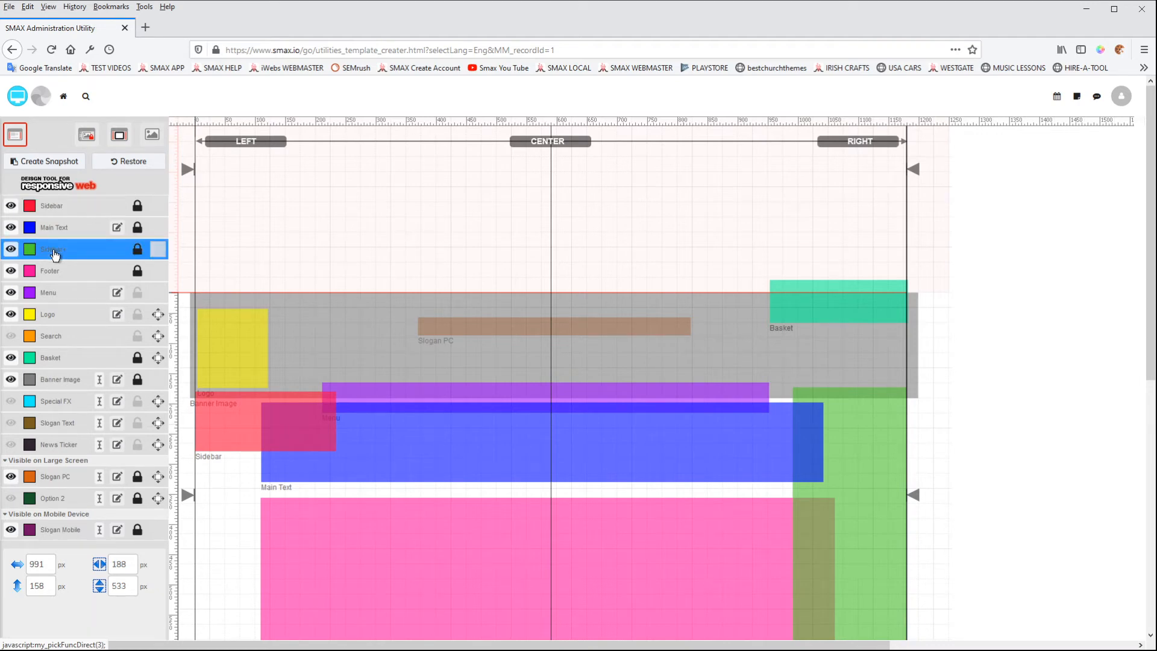
scroll(54, 255, down, 3)
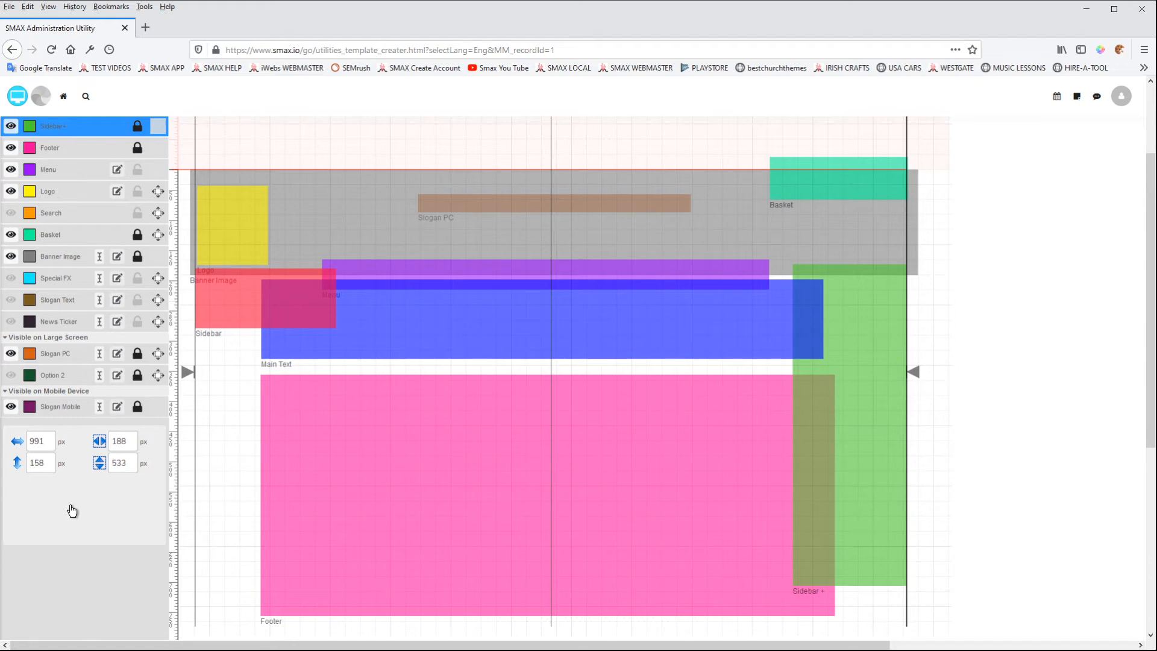
click(84, 499)
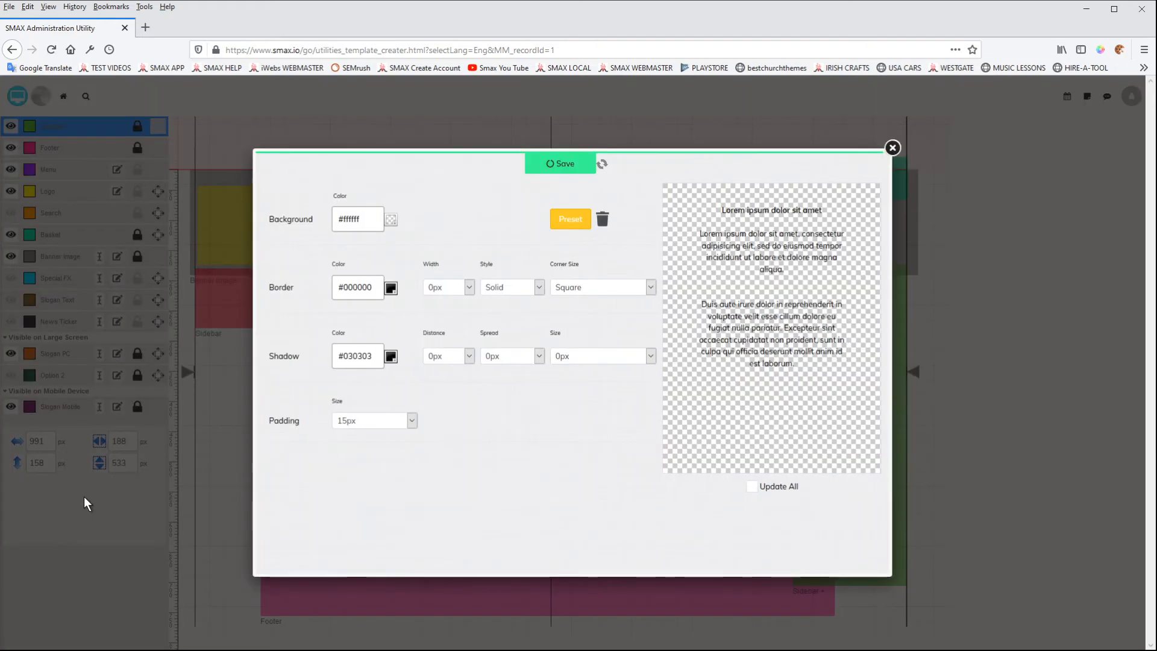
click(389, 221)
click(360, 263)
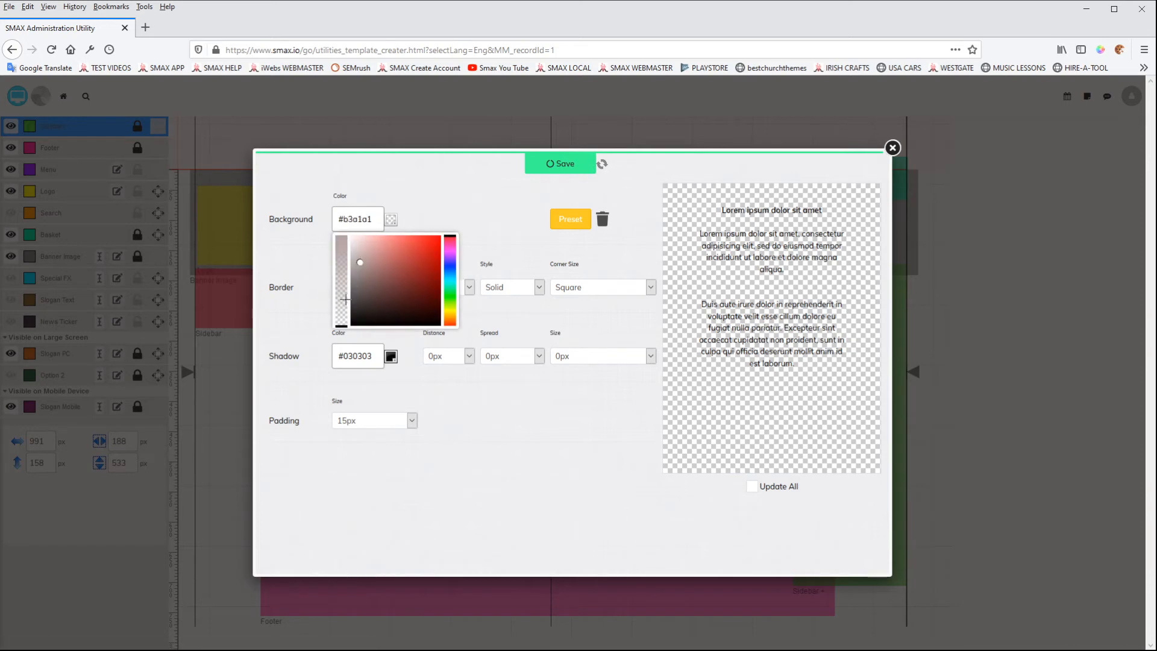
drag(346, 300, 339, 211)
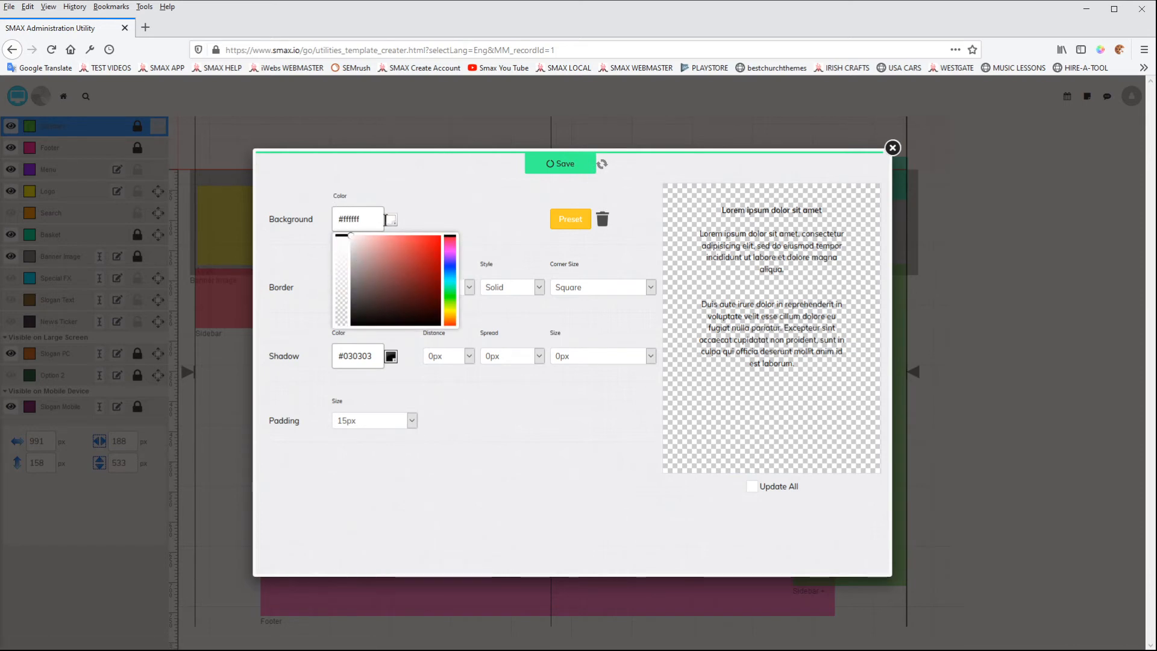
click(563, 164)
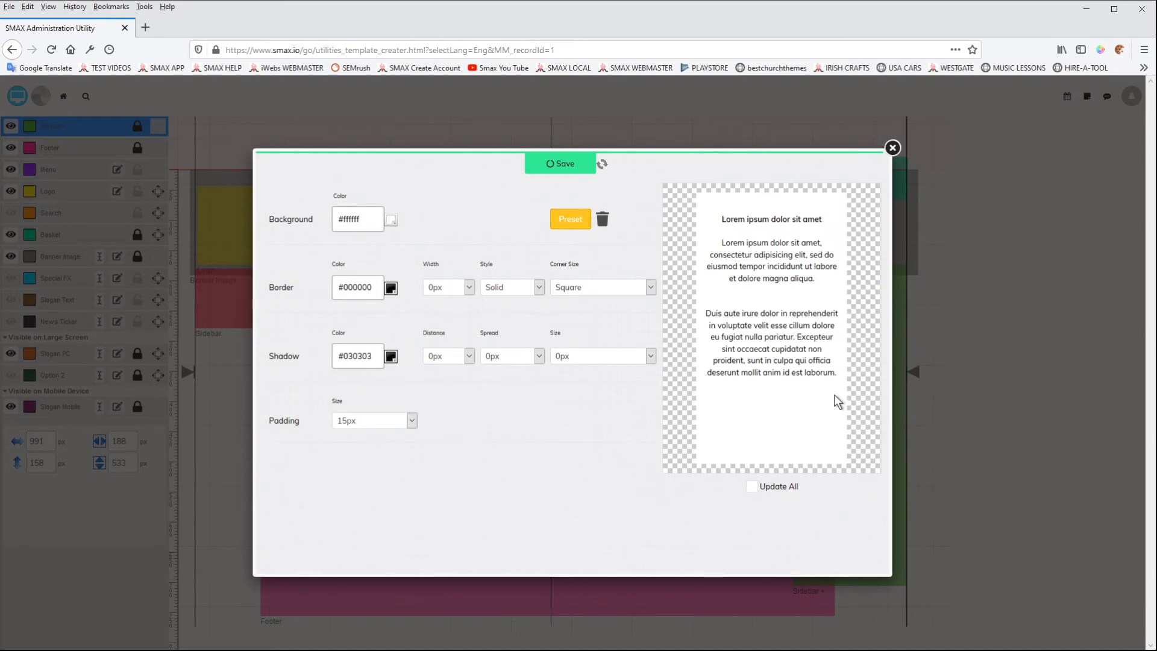
- Try a System texture and the Dark-Grey folder's 003.png as the Sidebar+ layer's preset background
click(577, 220)
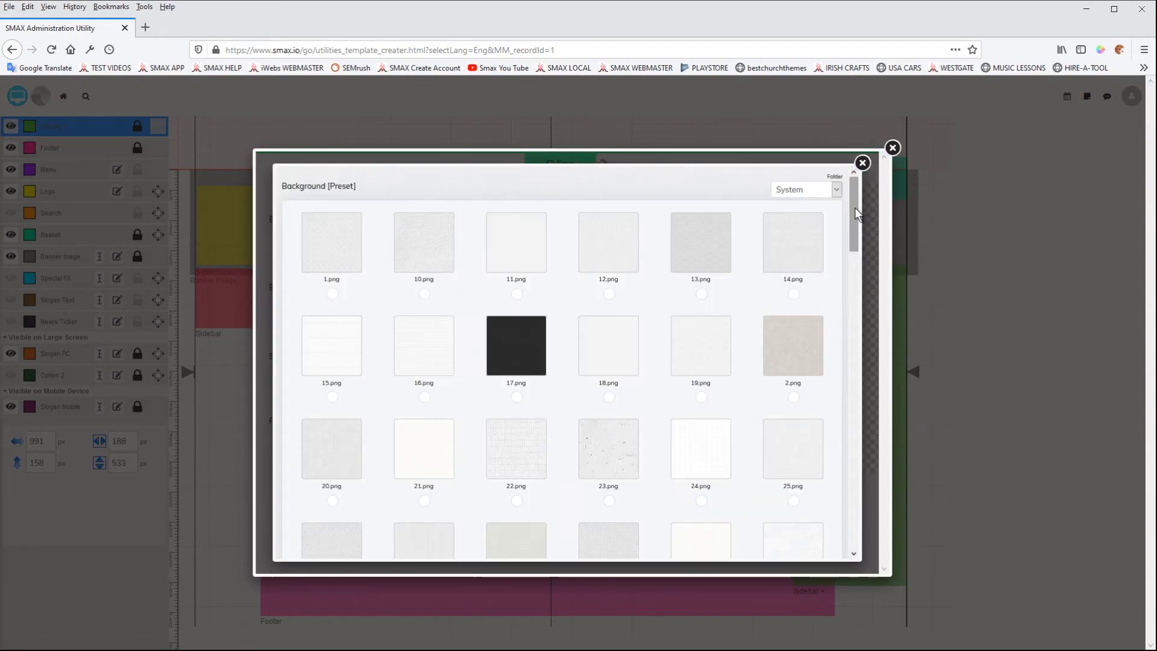
drag(855, 207, 854, 273)
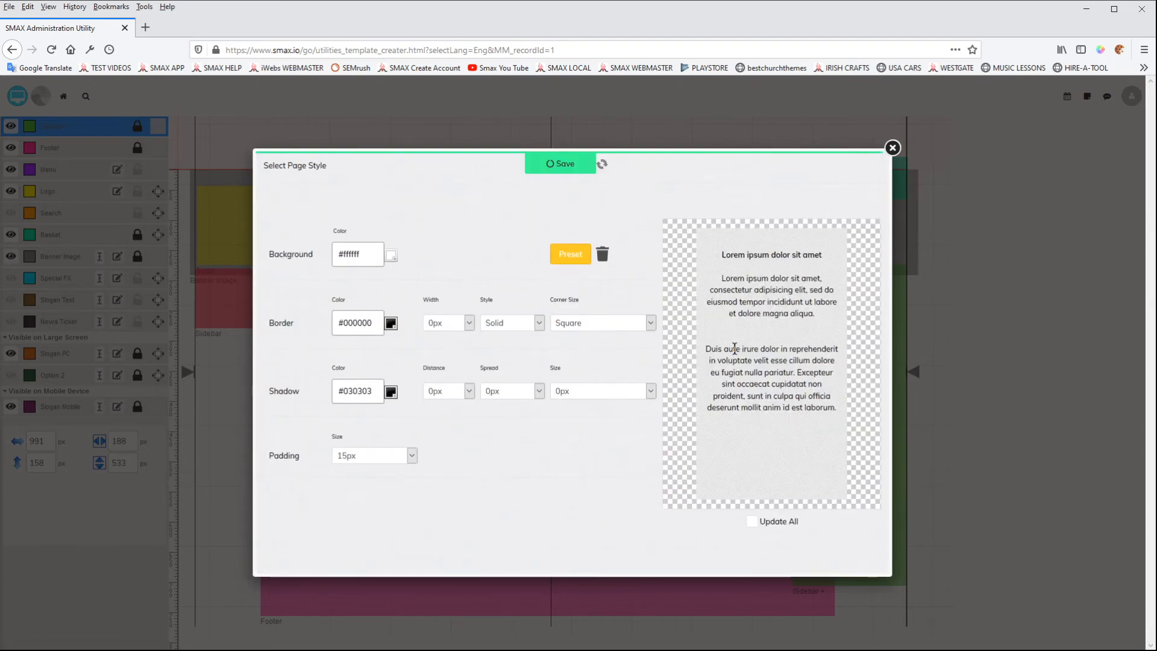
click(585, 255)
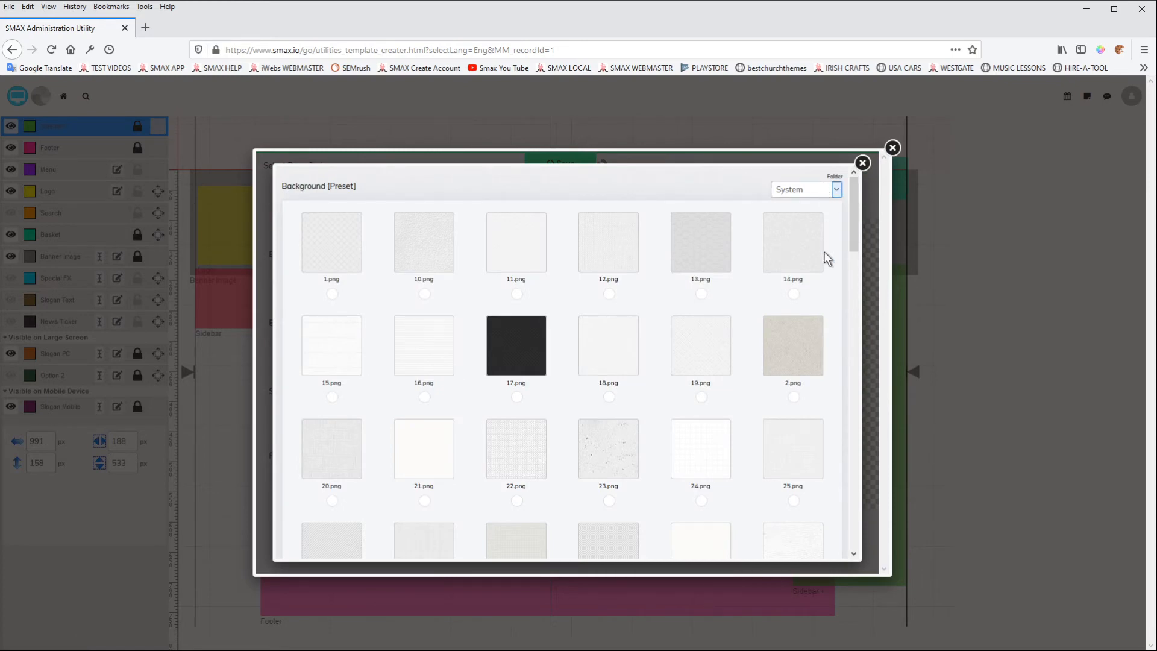
click(810, 311)
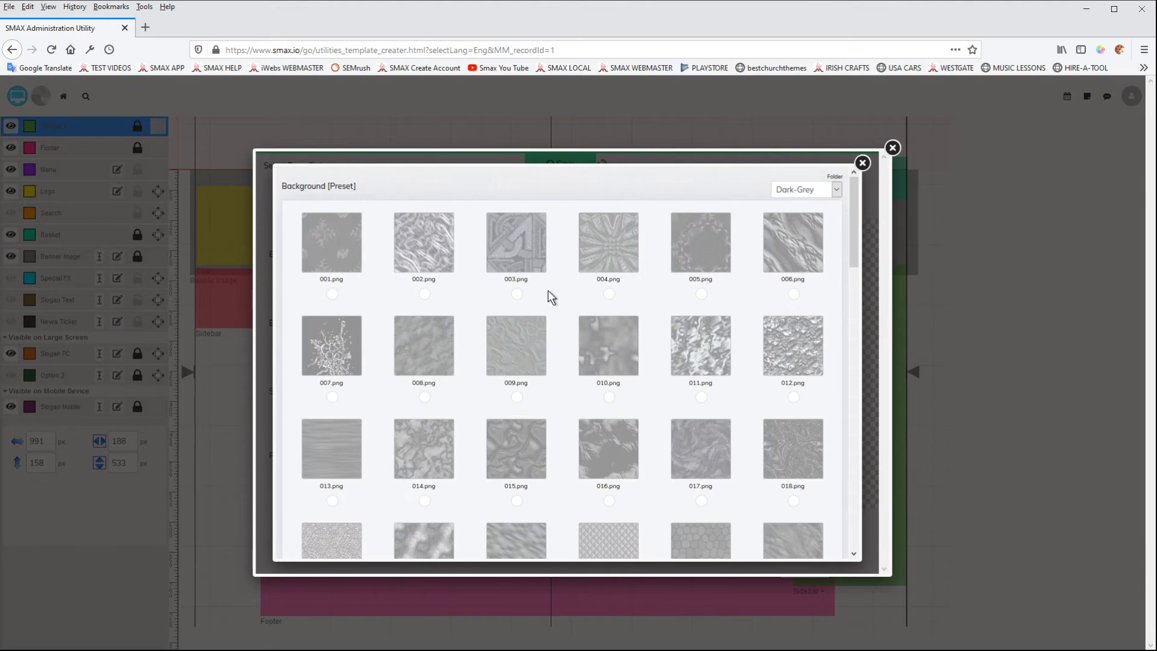
click(516, 295)
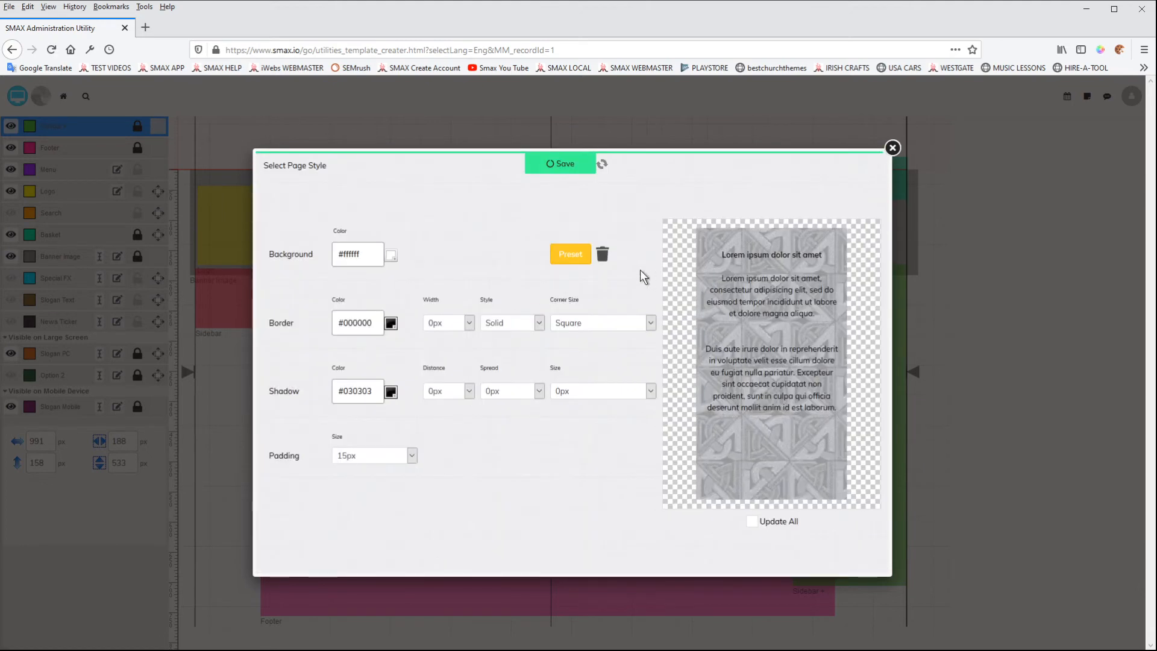
- Try the Webmaster folder's fx19_wood.png as the Sidebar+ layer's preset background
click(581, 256)
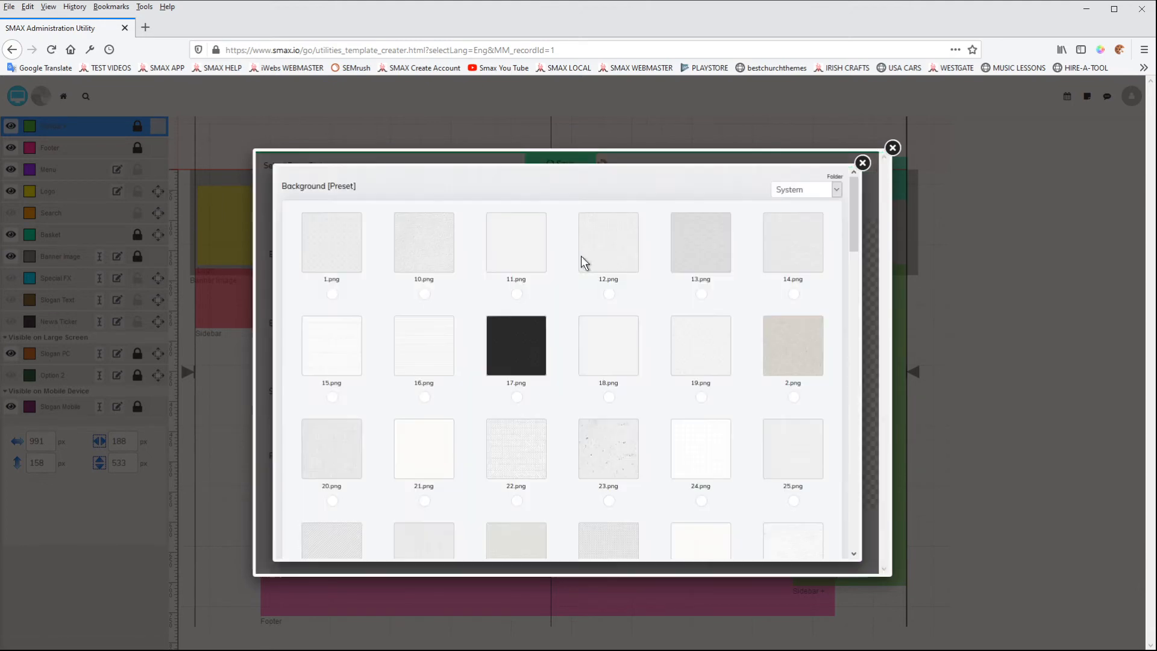
click(837, 190)
click(815, 222)
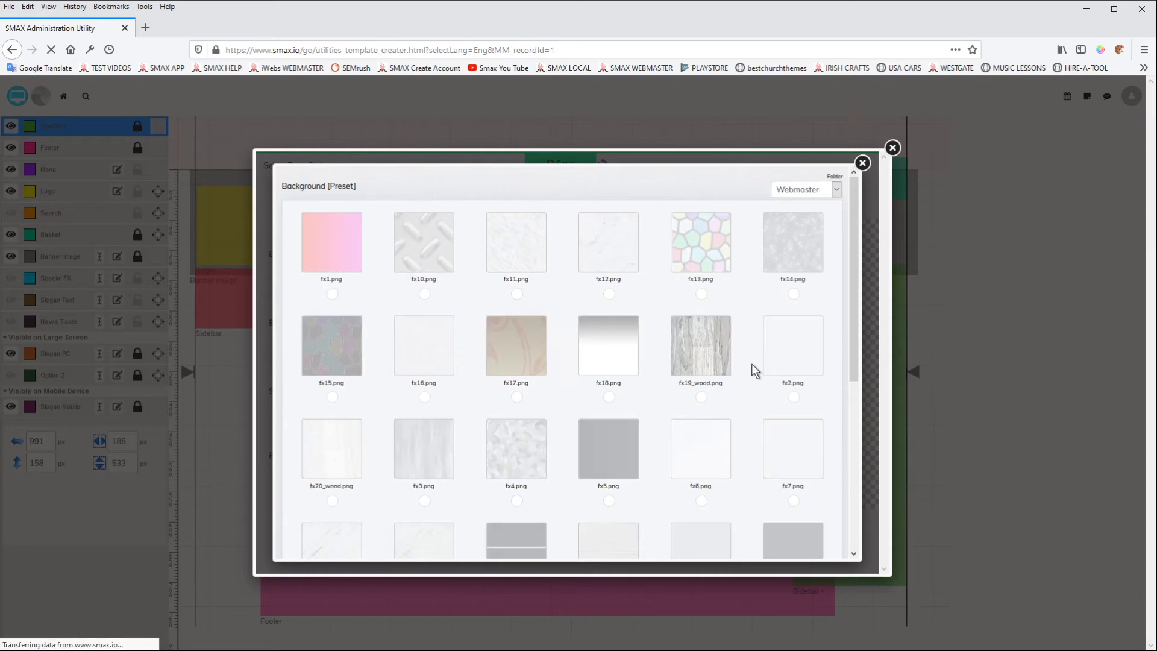
scroll(751, 364, down, 2)
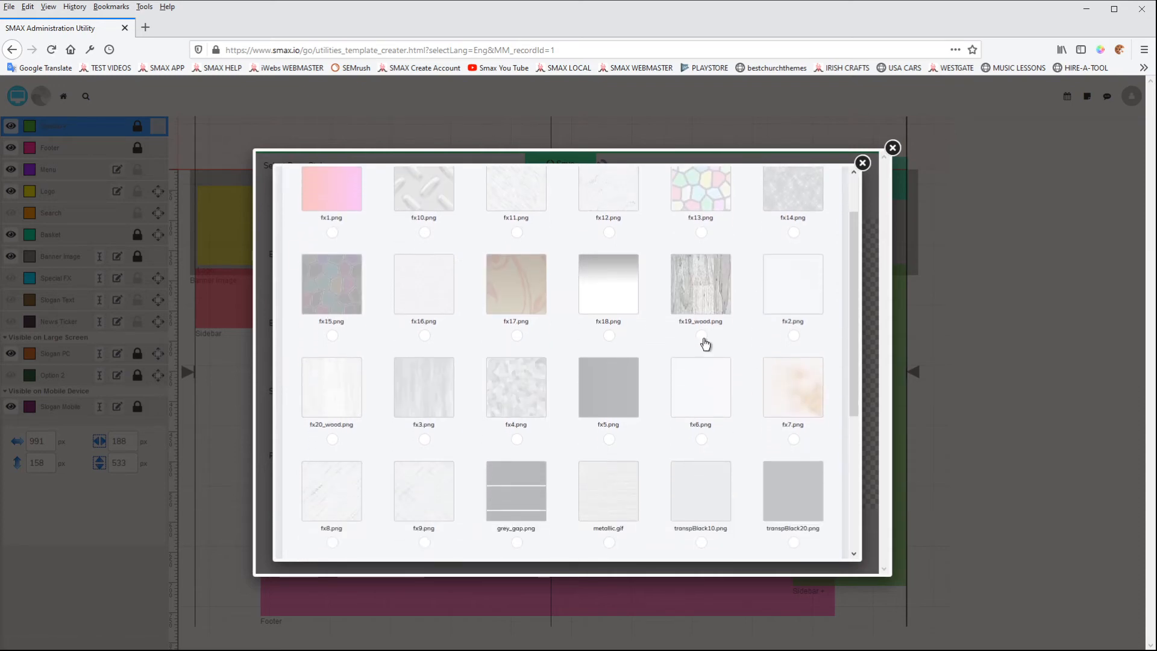
click(702, 337)
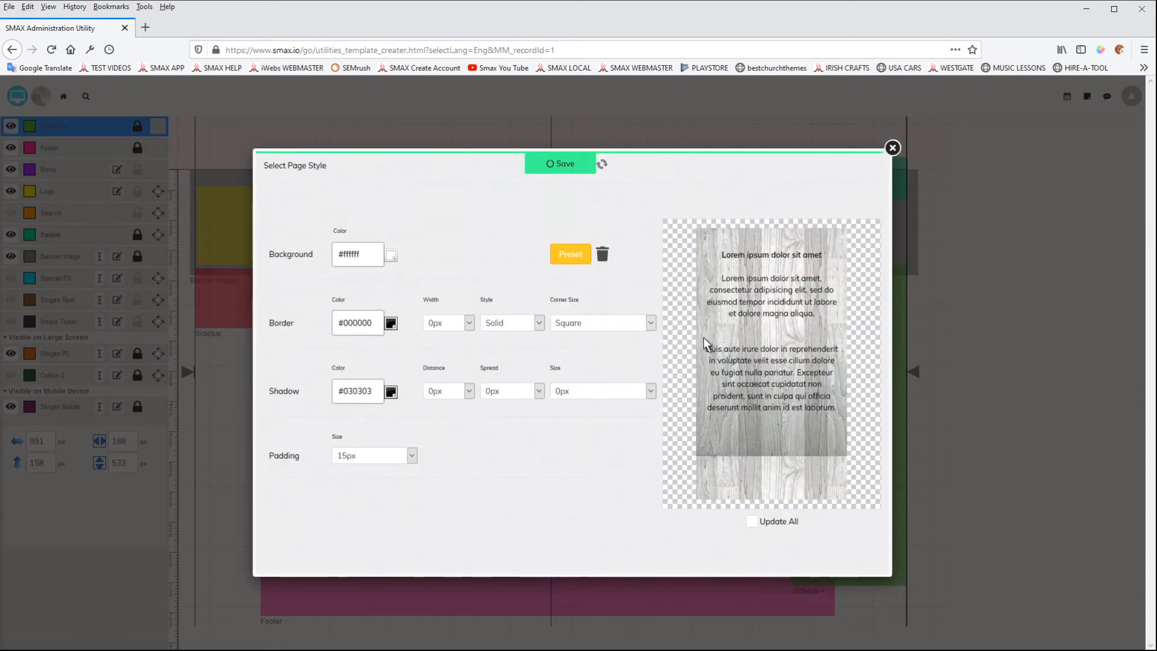
- Apply a light grey texture from the System presets as the Sidebar+ layer's background
click(572, 254)
scroll(732, 395, down, 5)
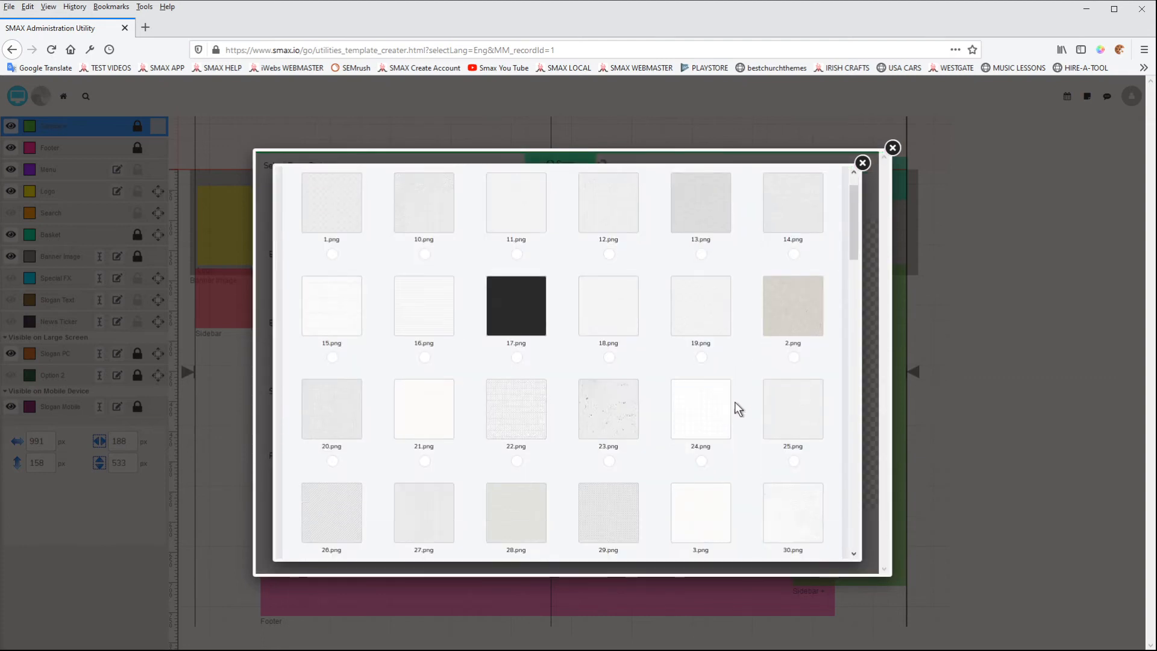
click(609, 401)
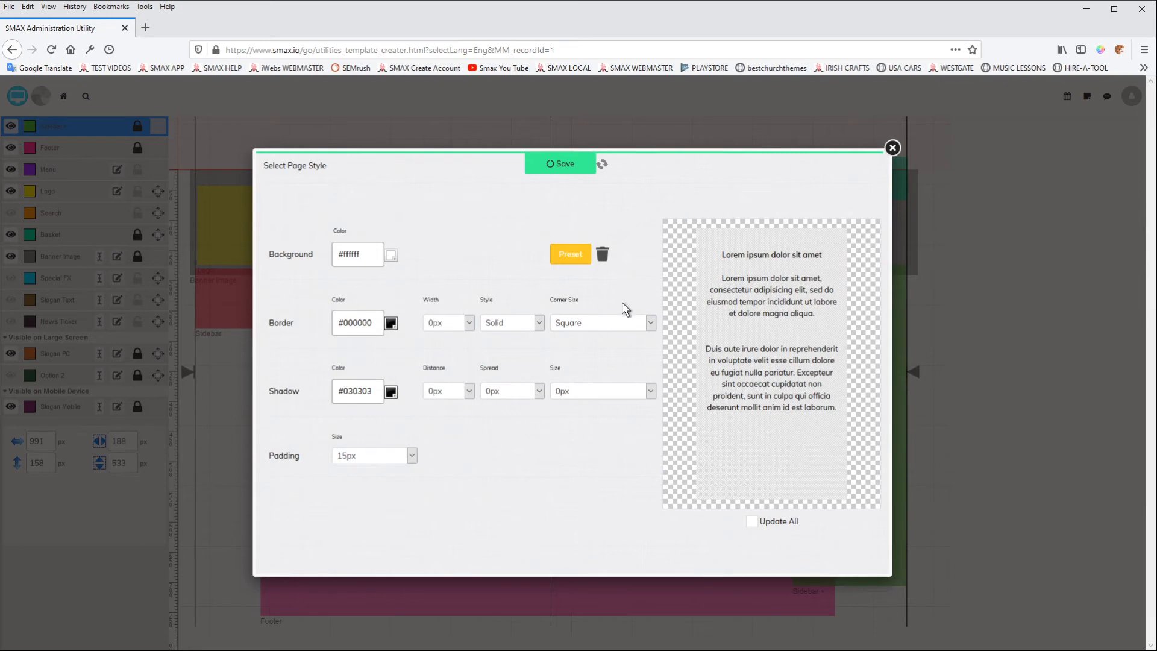
- Set the Sidebar+ box border to 5px wide with the Dashed style
click(445, 414)
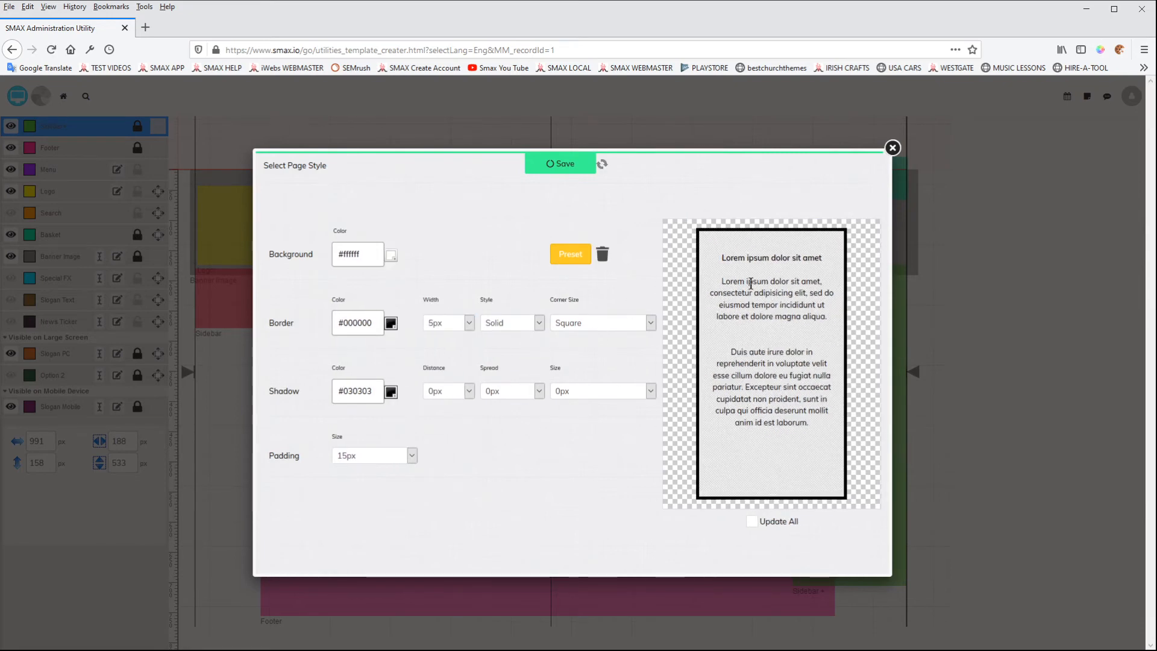
click(533, 323)
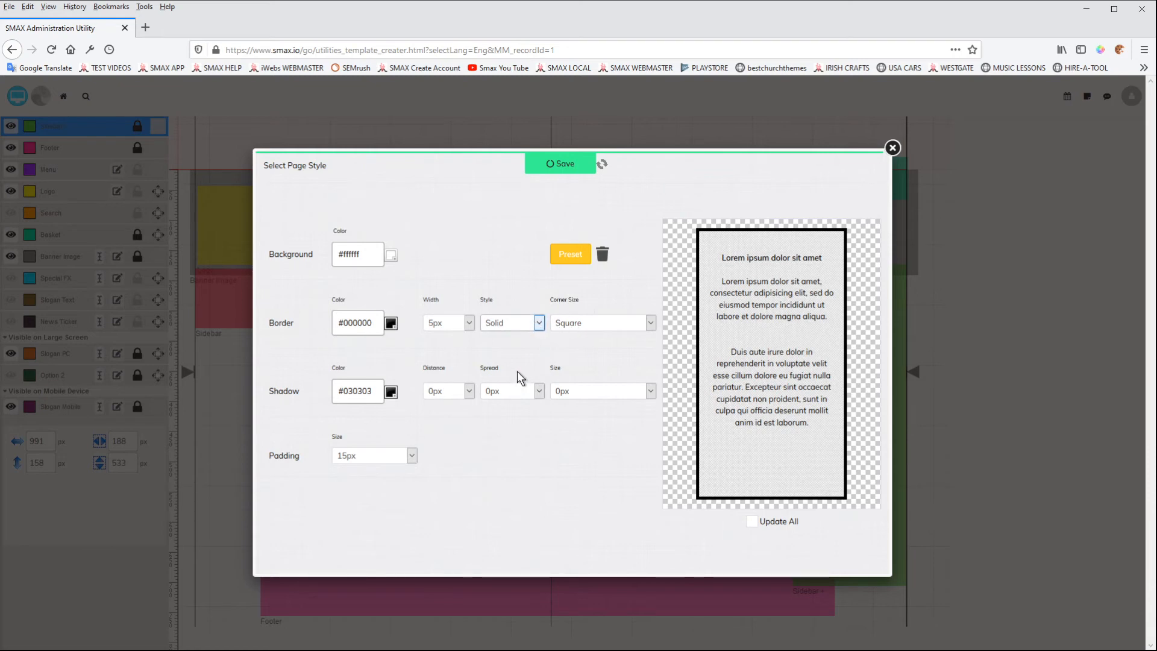
click(517, 372)
- Try the Groove style on the Sidebar+ box border and set it back to Dashed
click(524, 330)
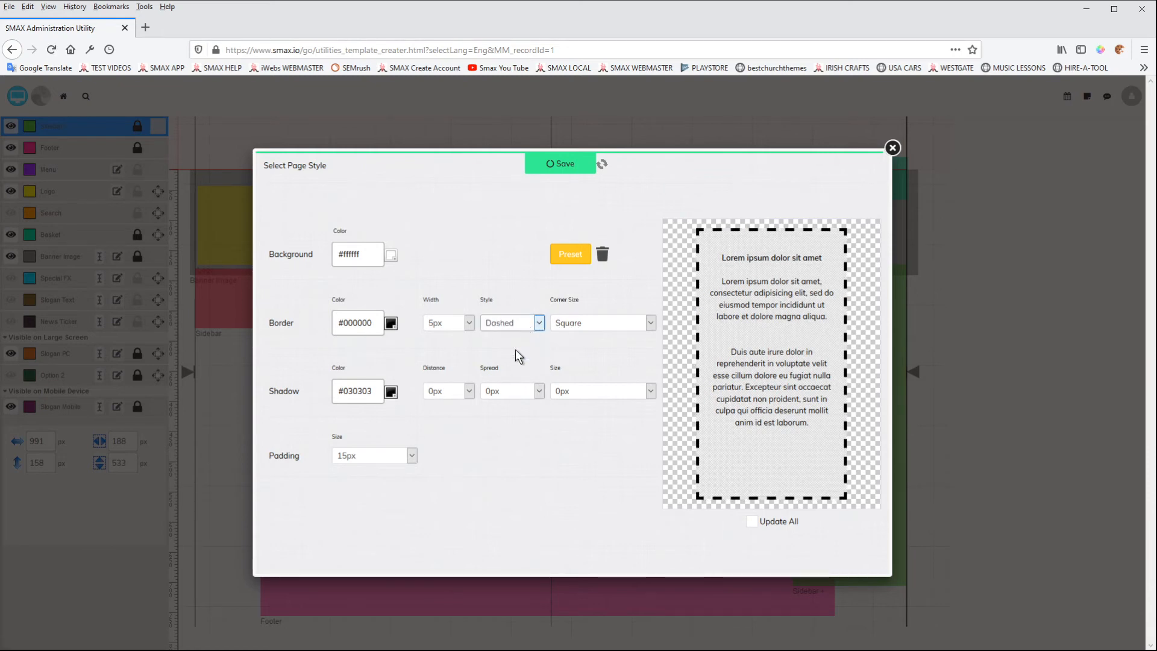
click(504, 404)
click(528, 325)
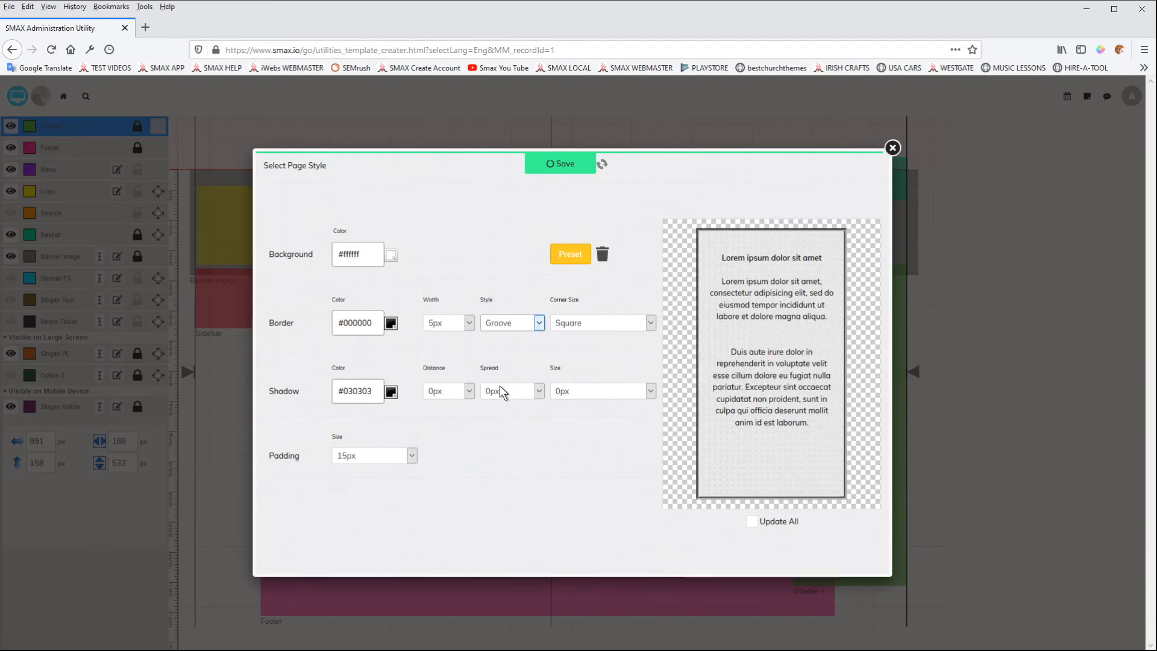
click(499, 375)
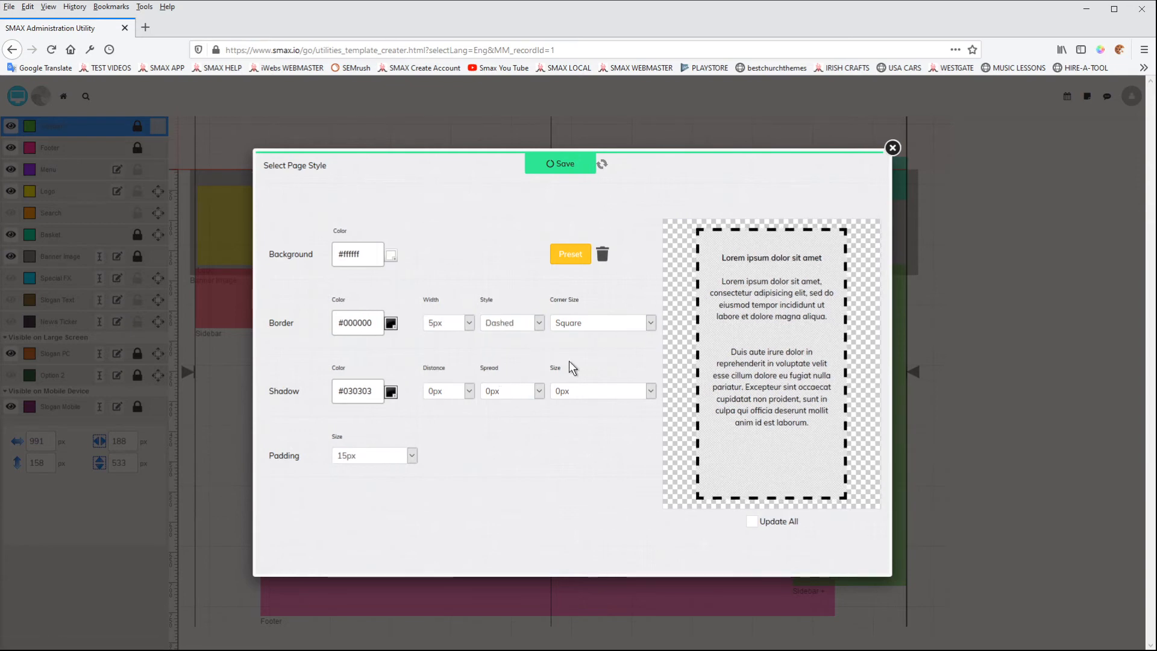
- Change the Sidebar+ border color to red #ff0000, save it and close the box settings
click(390, 323)
click(427, 339)
click(470, 267)
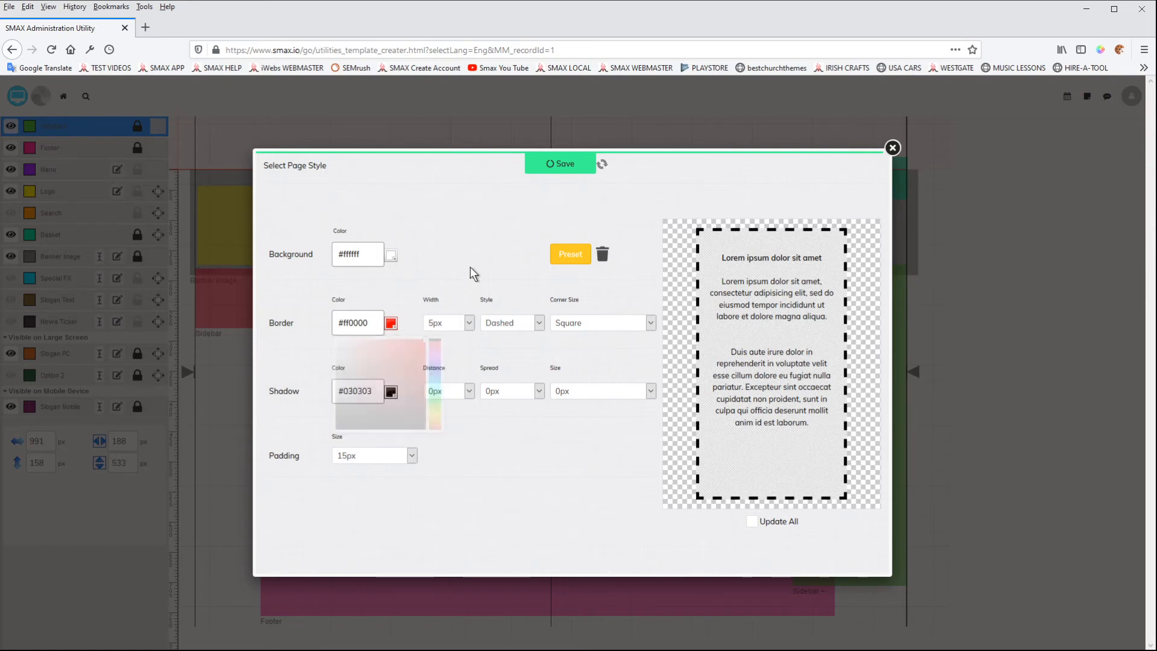
click(559, 164)
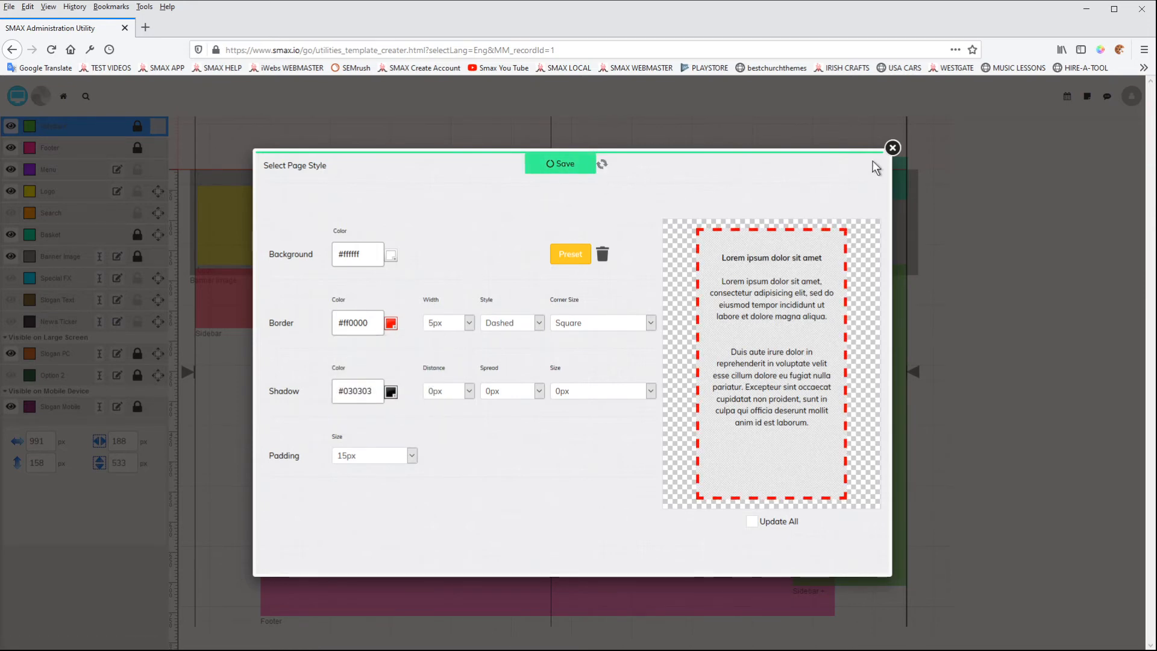
click(892, 148)
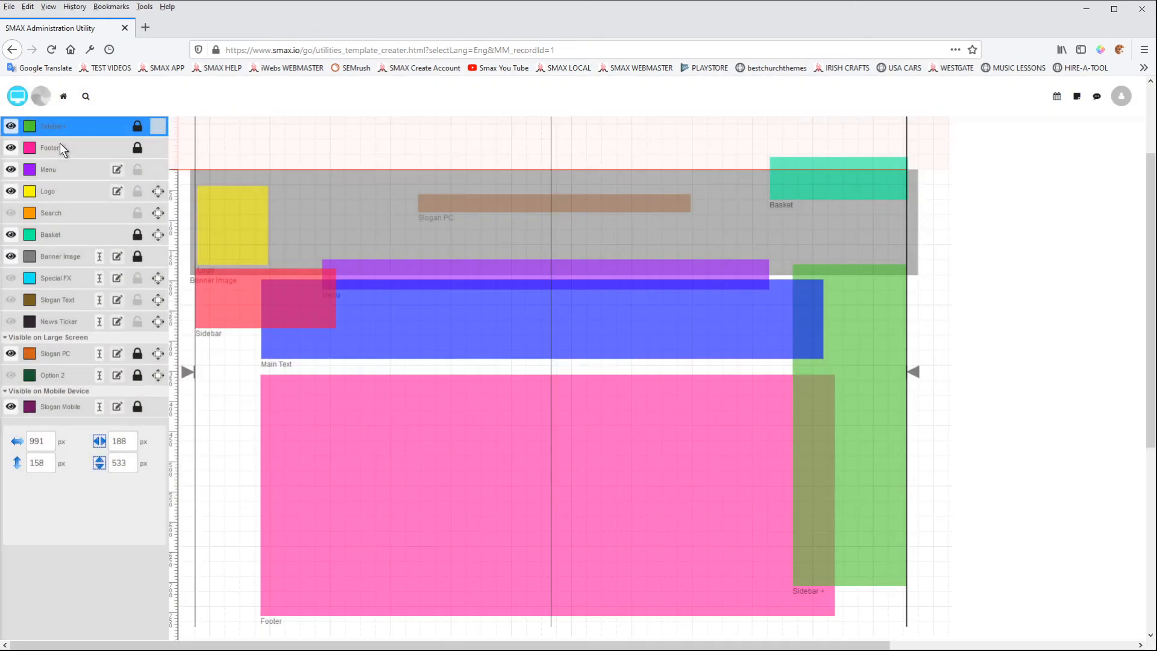
- Preview the site with the styled right sidebar, and return to the template editor
click(17, 99)
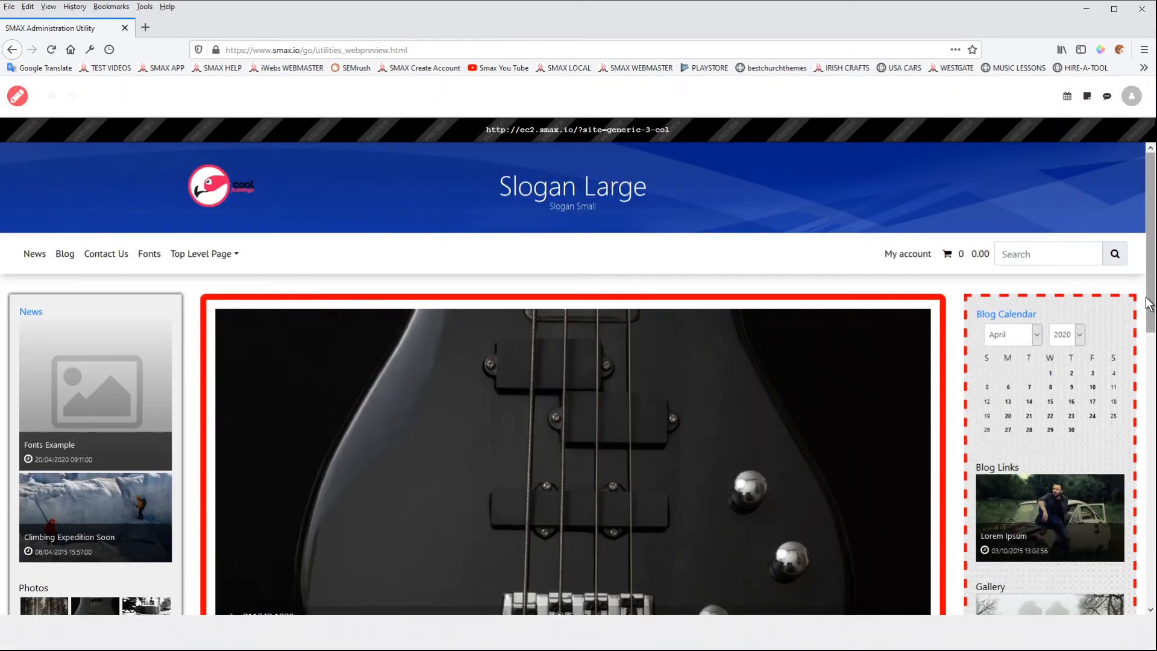
drag(1150, 301, 1151, 325)
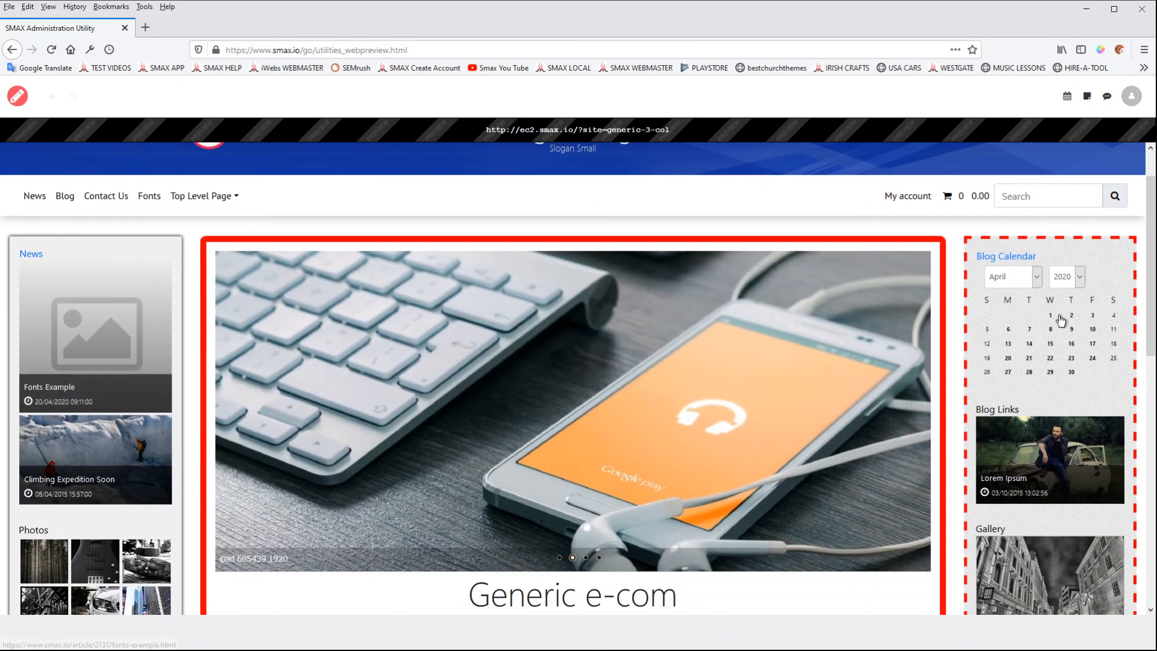
drag(1150, 295, 1150, 284)
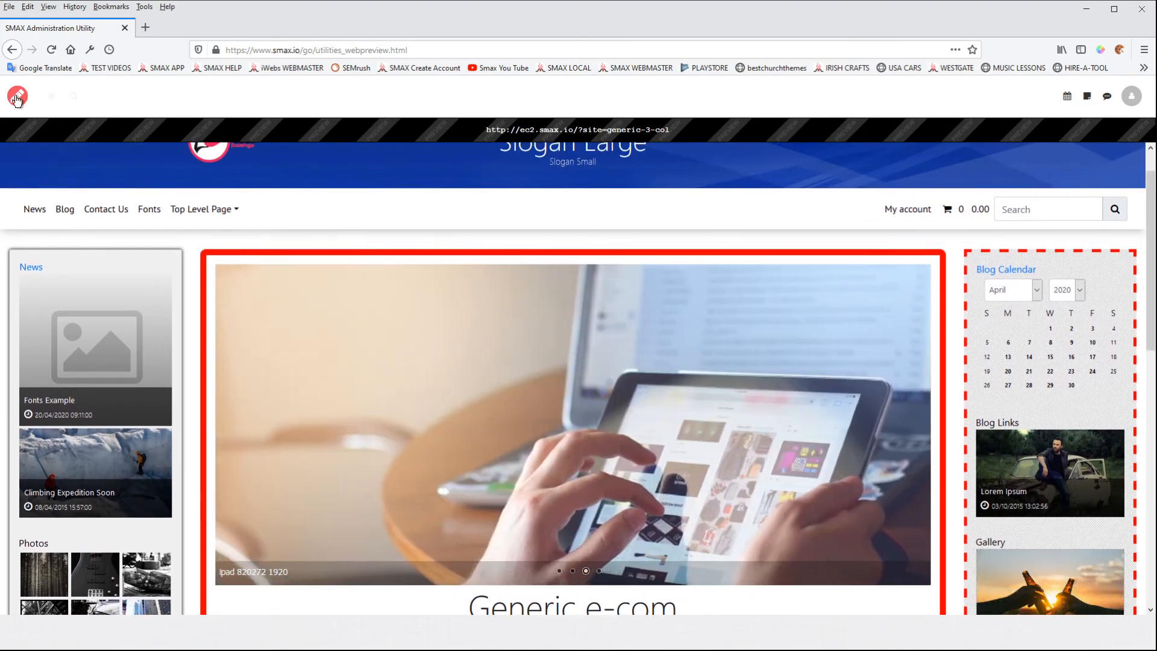
click(17, 98)
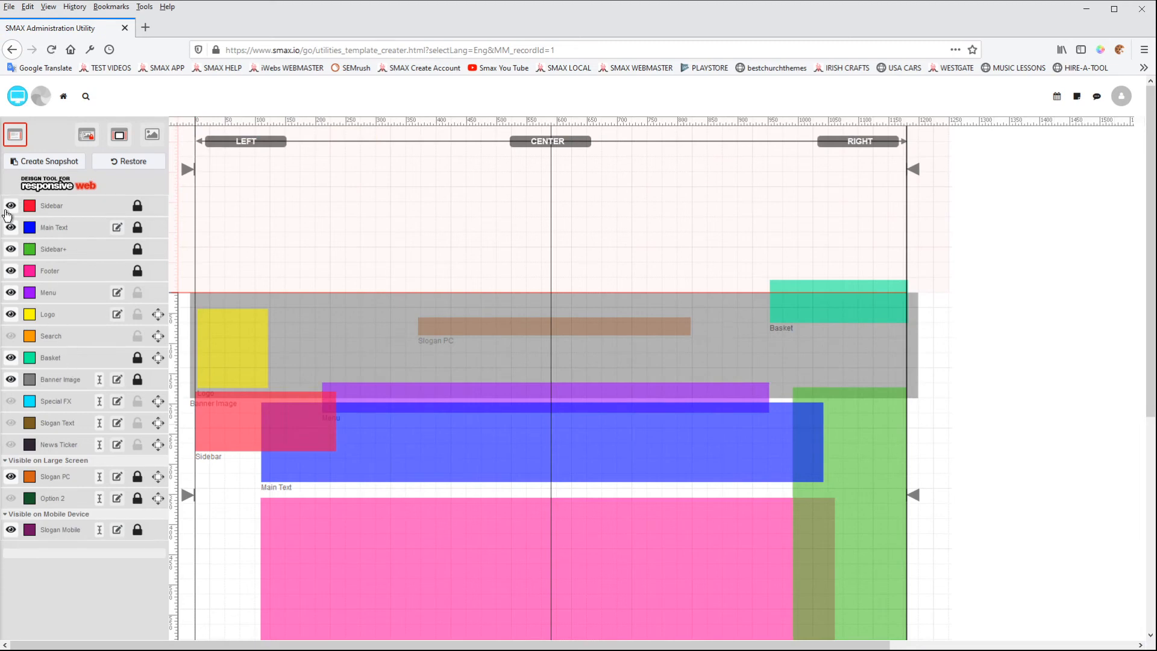
- Hide the Sidebar and Sidebar+ layers, and open the Main Text layer's box settings
click(11, 206)
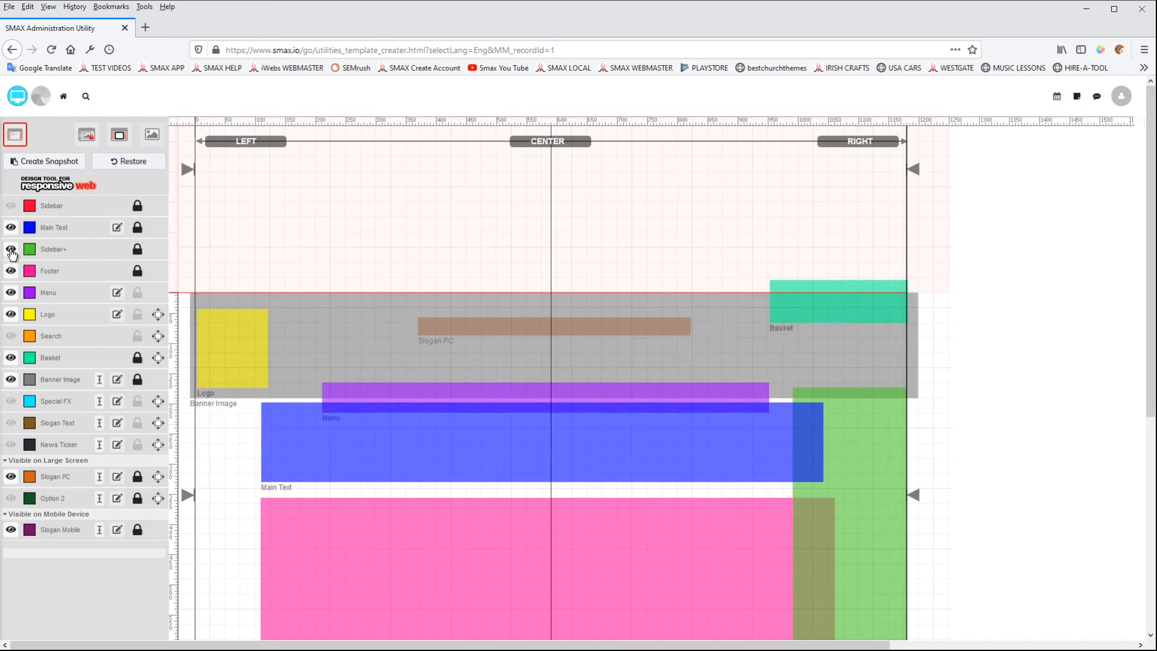
click(10, 248)
click(53, 228)
scroll(131, 544, down, 2)
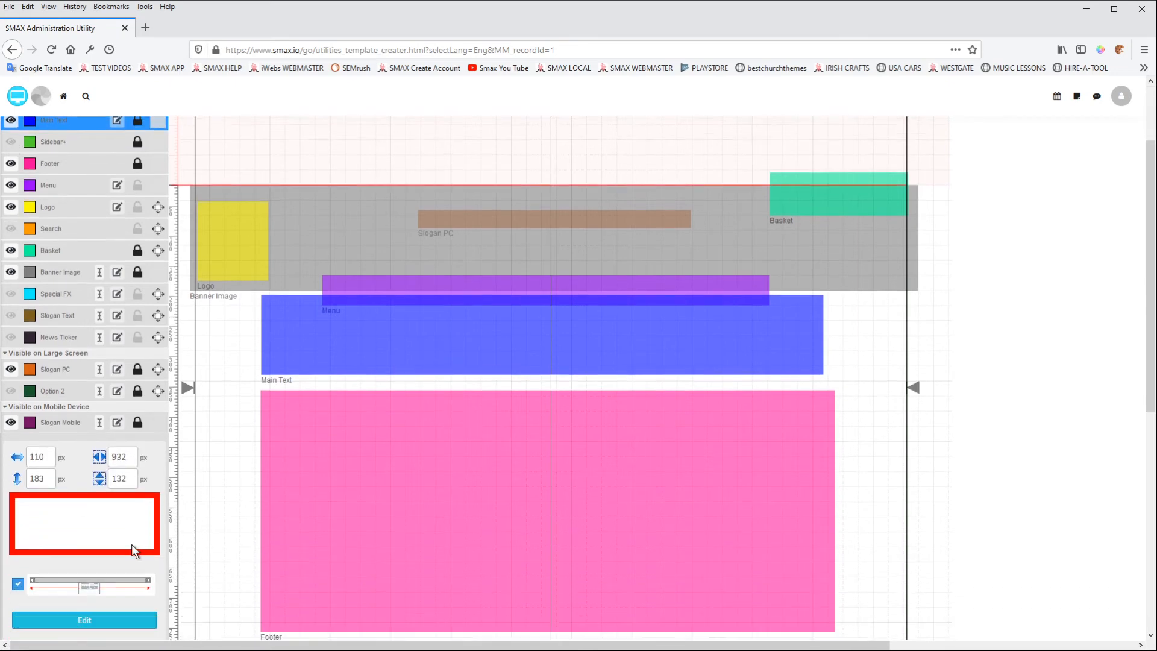
click(80, 494)
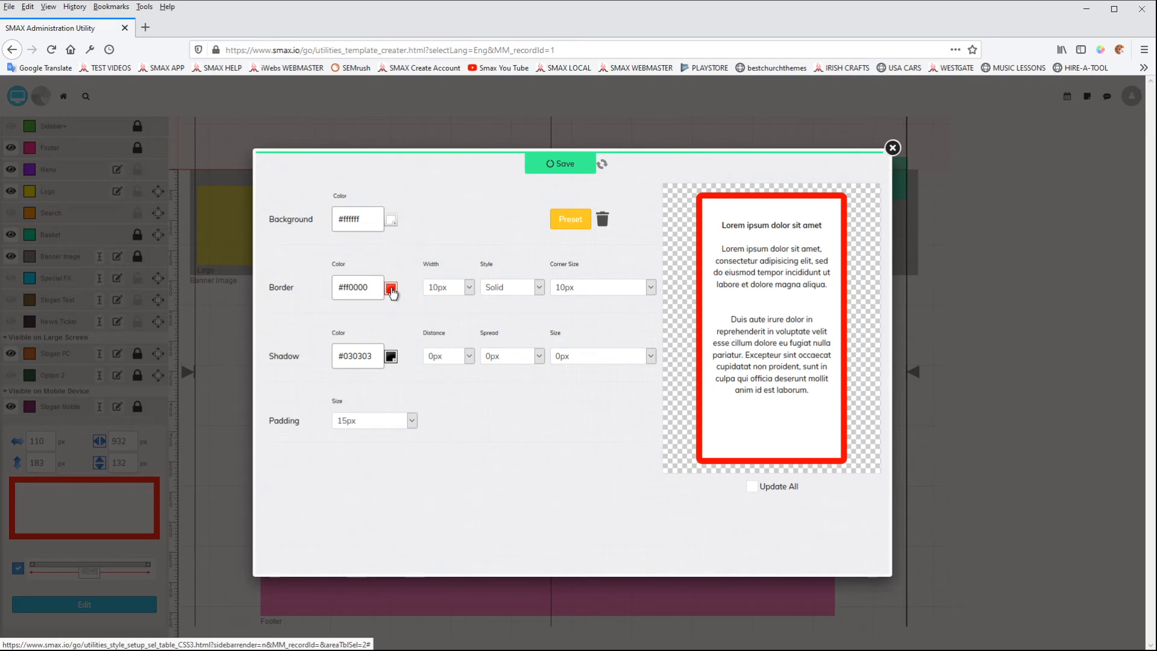
- Set the Main Text border to light grey #dbdbdb, 1px wide with a 3px corner size, and save it
click(391, 292)
click(336, 317)
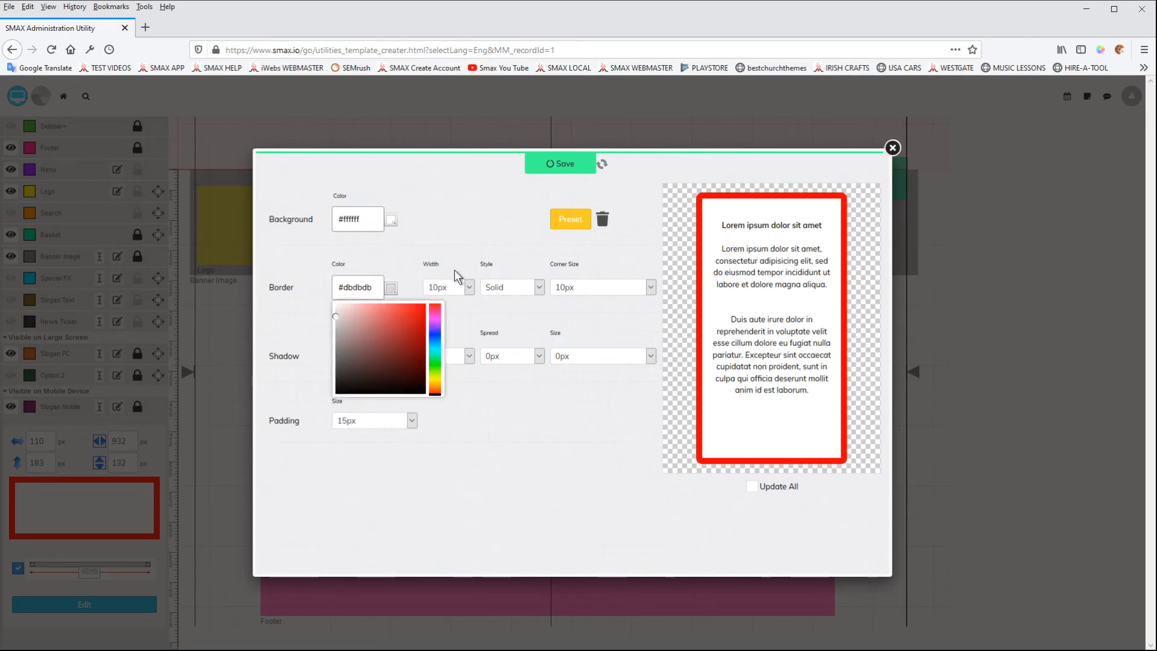
click(469, 288)
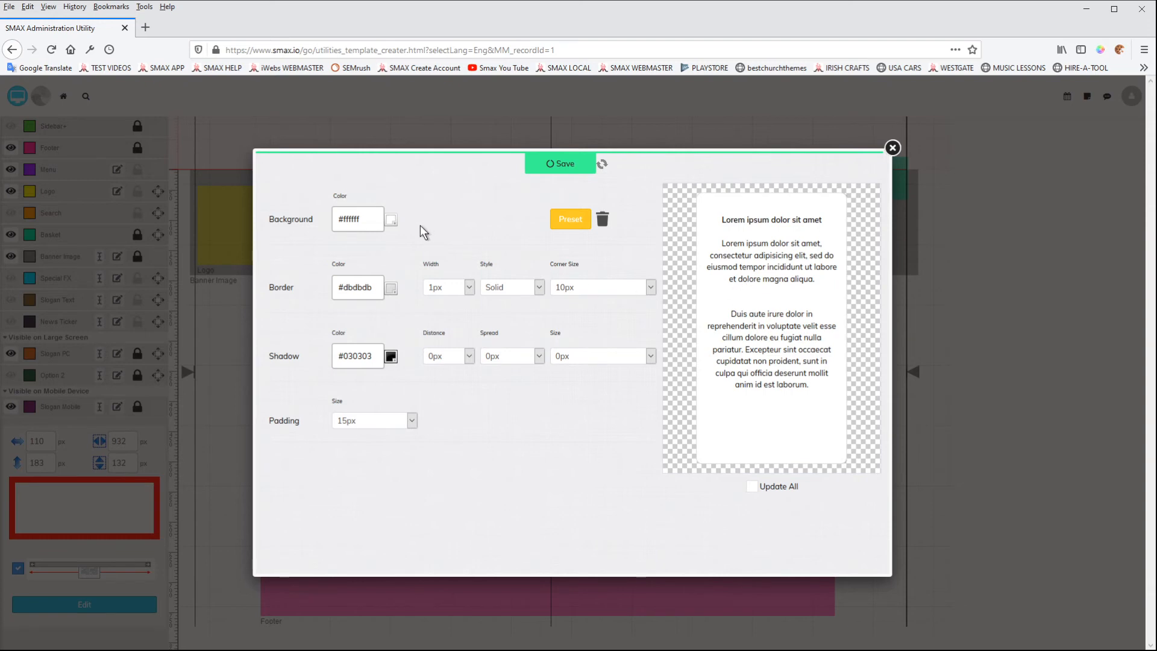
click(651, 287)
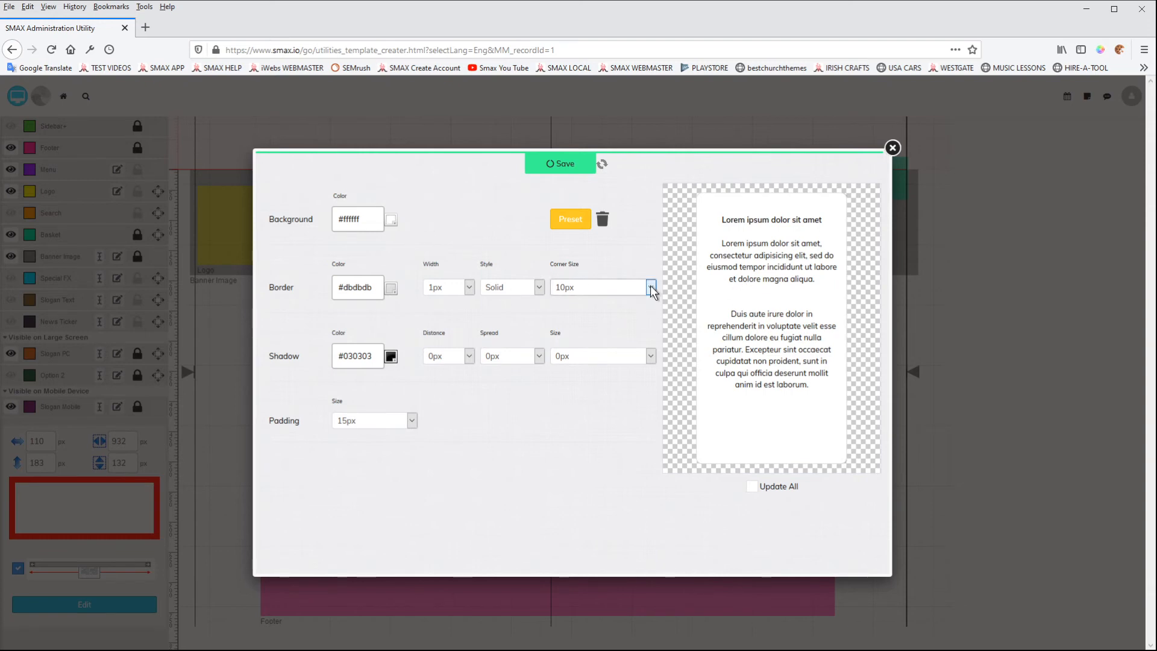
click(590, 360)
click(572, 170)
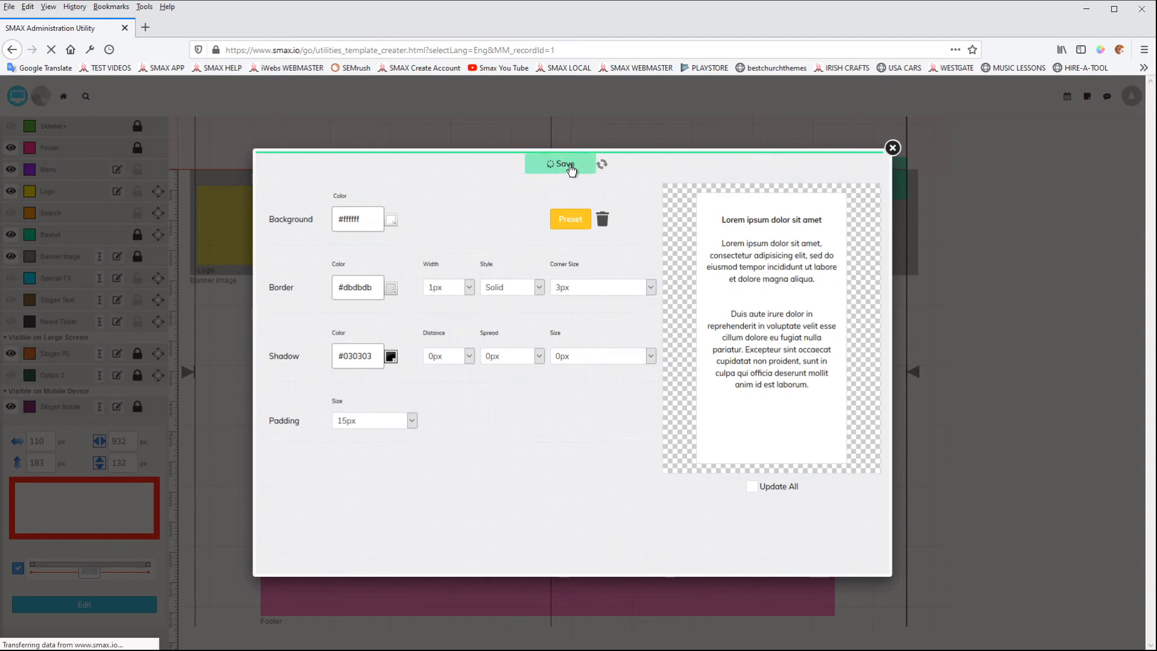
- Apply the System preset metallic.gif as the Main Text layer's background image
click(574, 219)
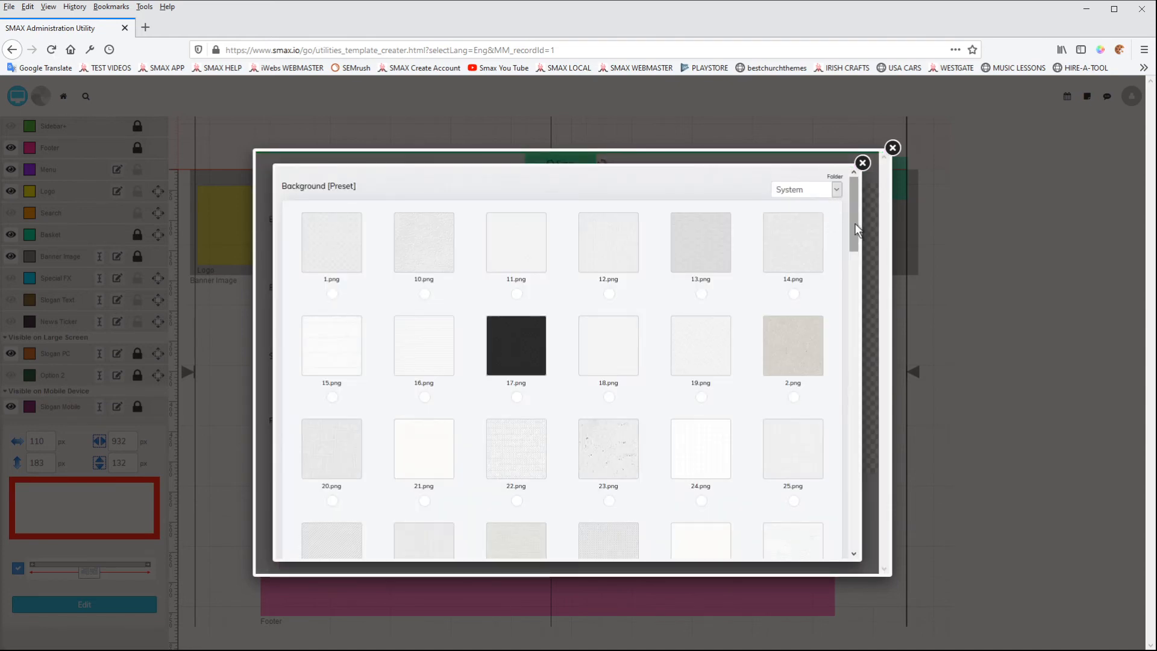
drag(855, 223, 876, 523)
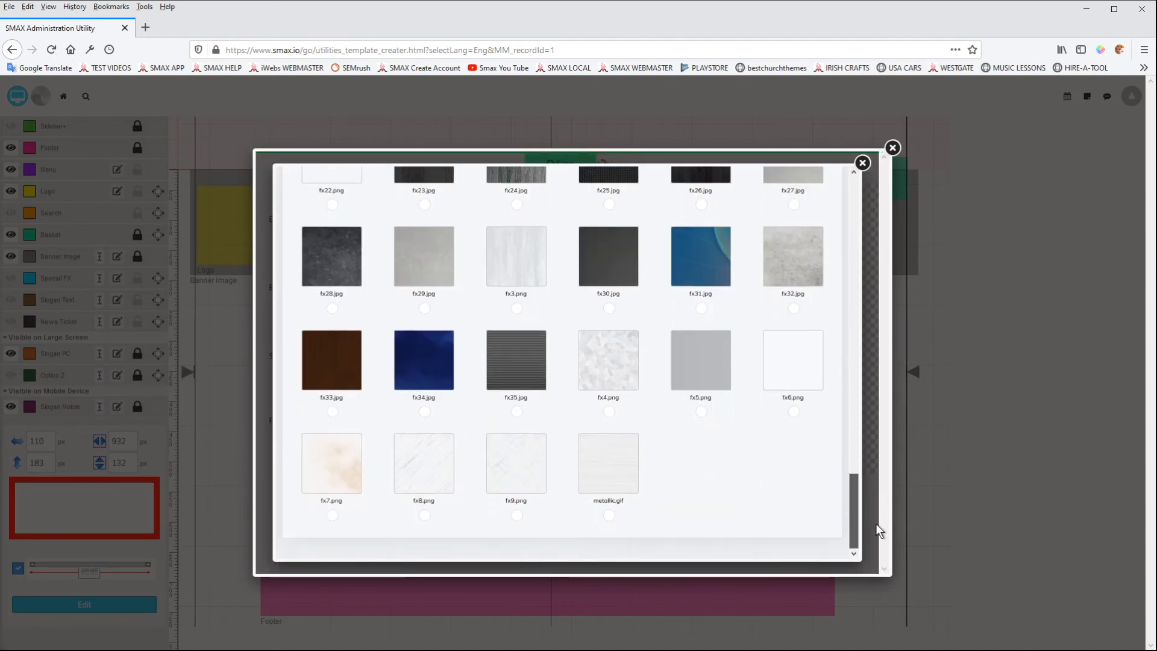
click(610, 516)
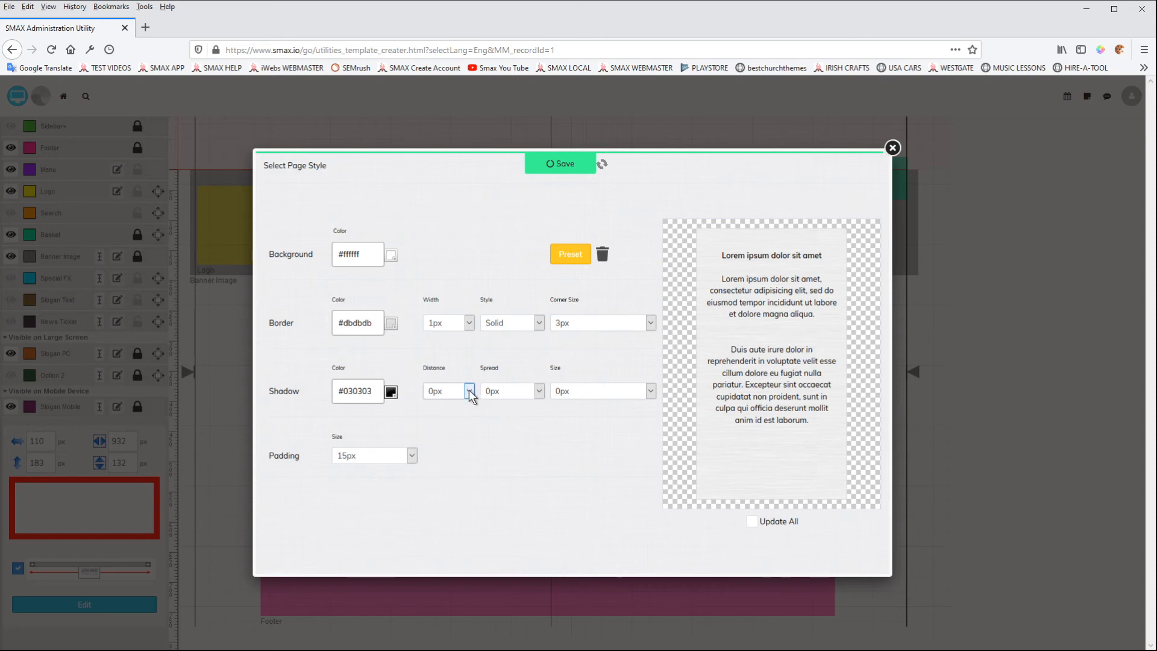
- Set the Main Text shadow to black #000000 with 0px distance, 7px spread and 1px size, and save it
click(443, 196)
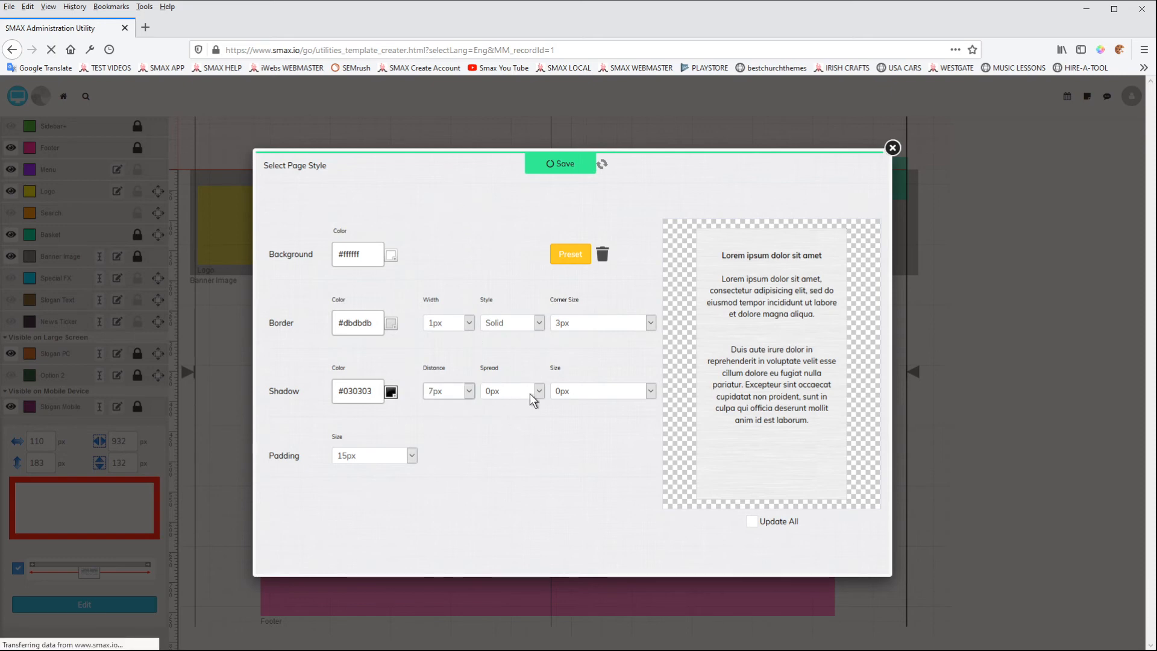
click(542, 391)
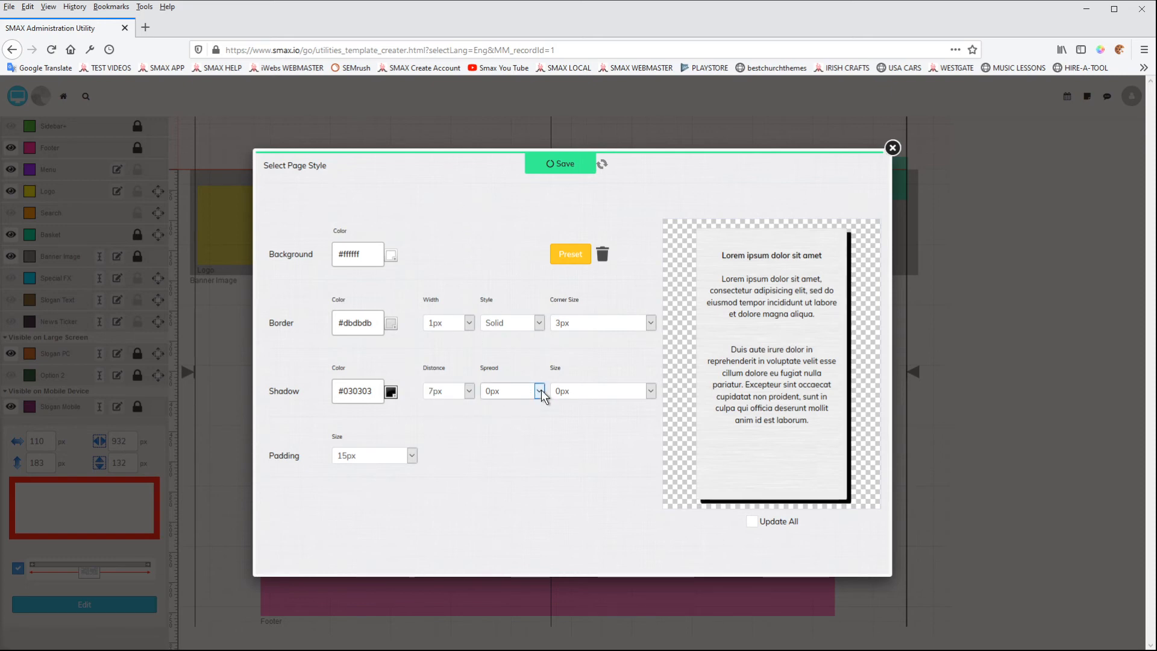
click(469, 391)
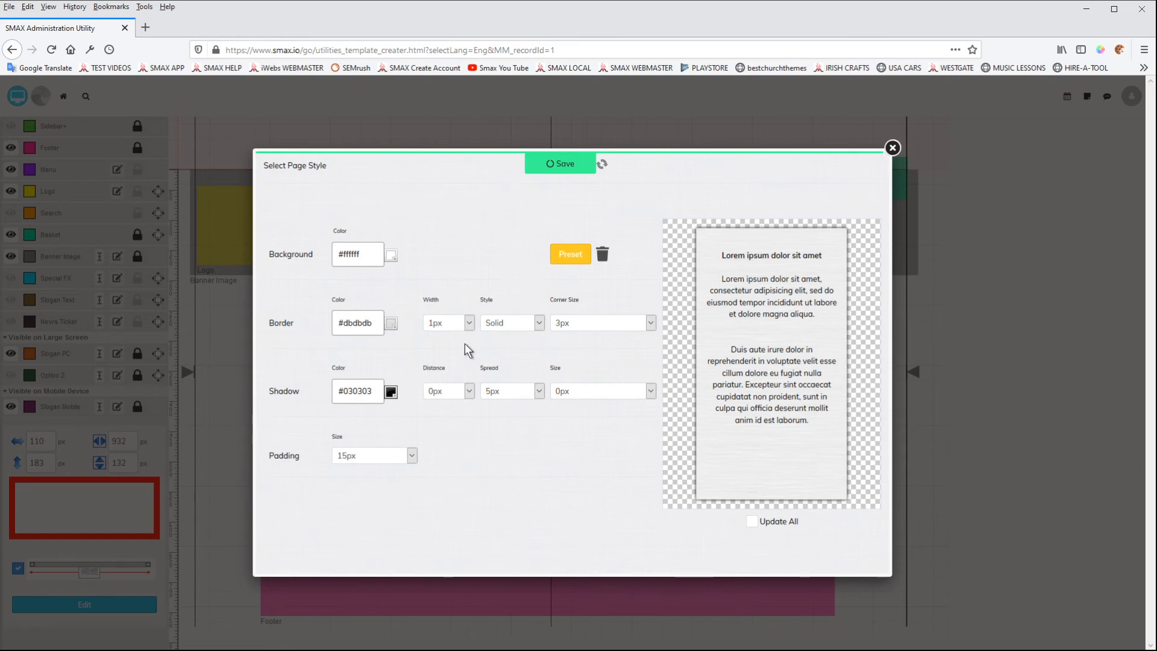
click(391, 392)
drag(364, 442, 312, 512)
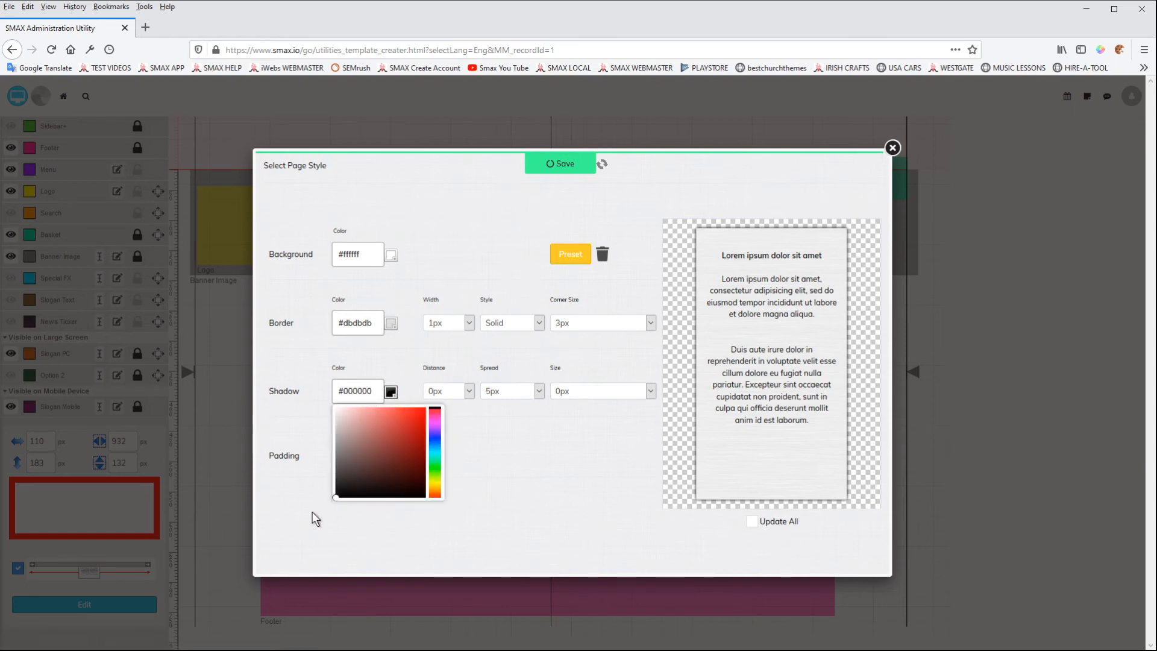
click(527, 424)
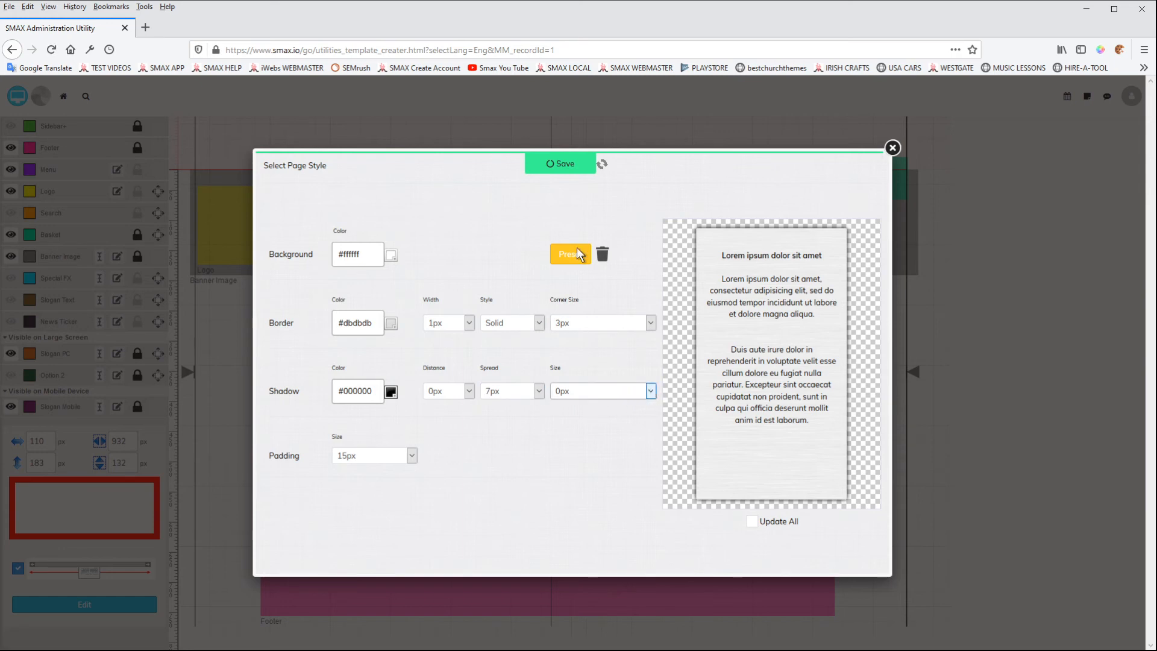
key(Down)
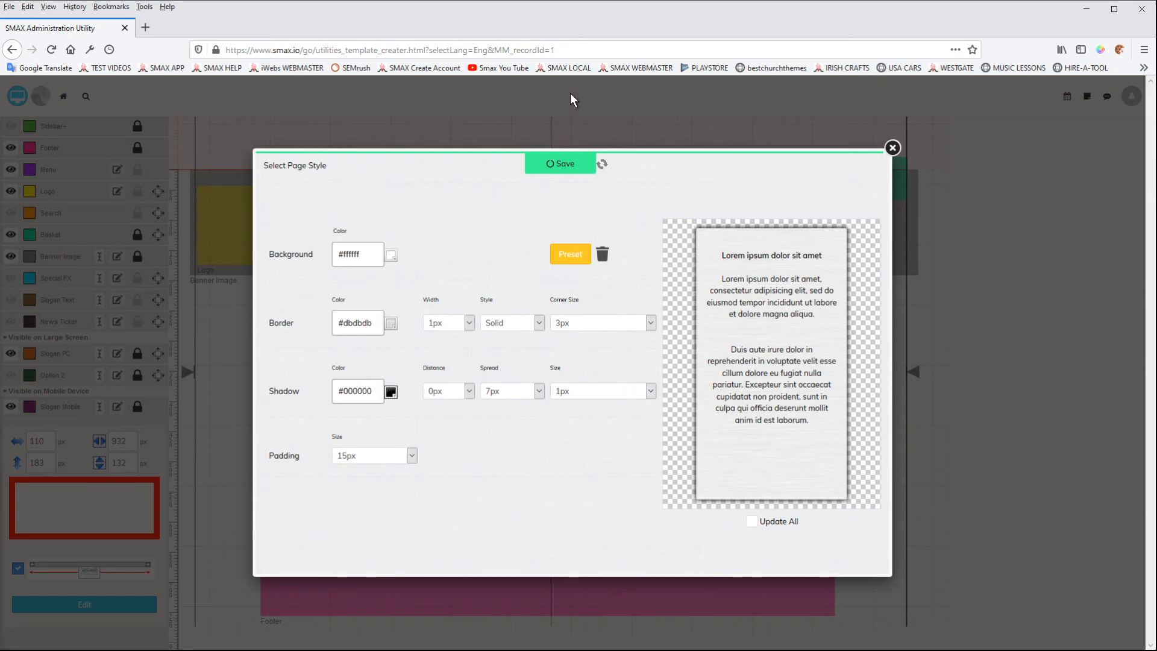
click(570, 169)
click(893, 148)
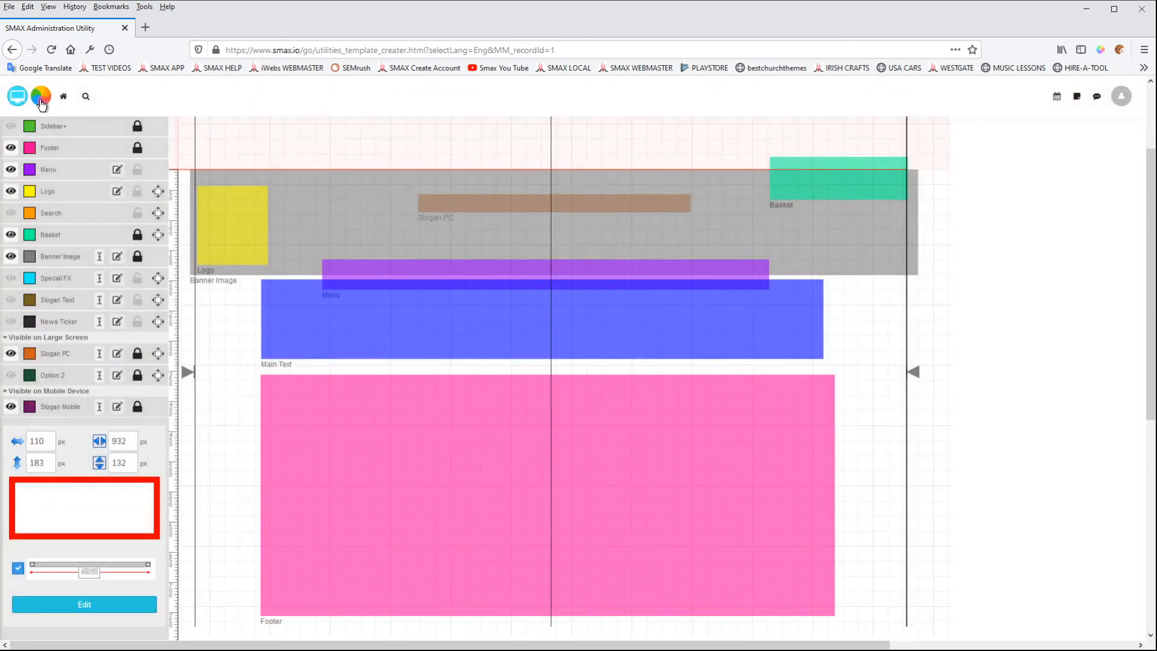
- Preview the site with the Main Text box's new background and shadow, and return to the template editor
click(18, 97)
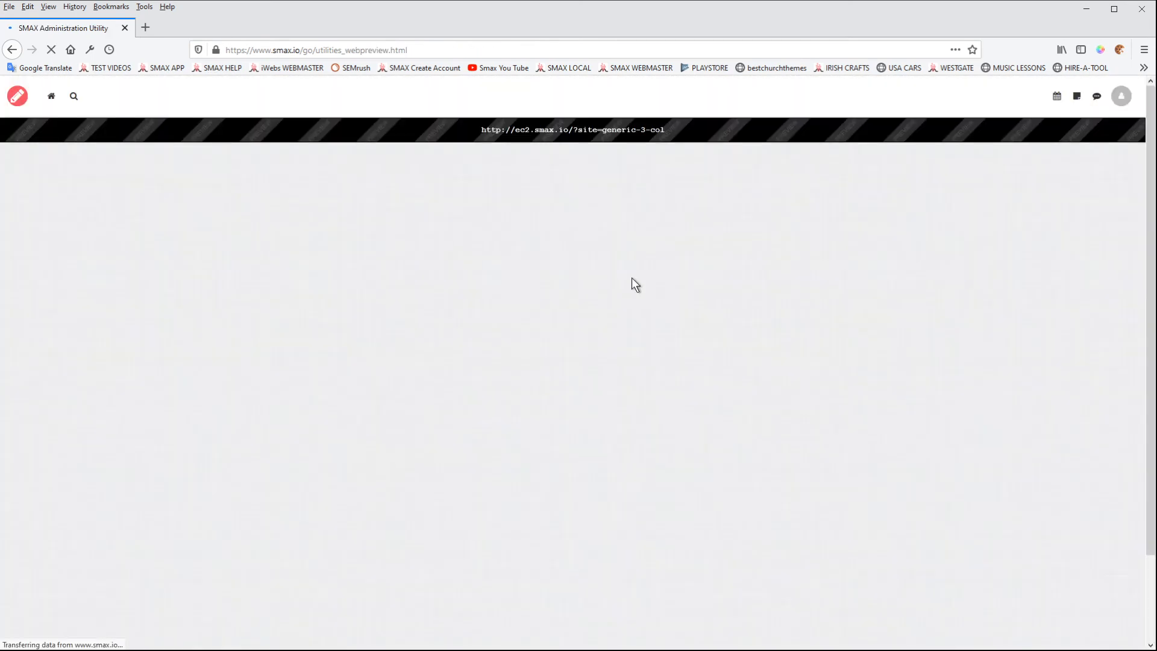
scroll(361, 368, down, 5)
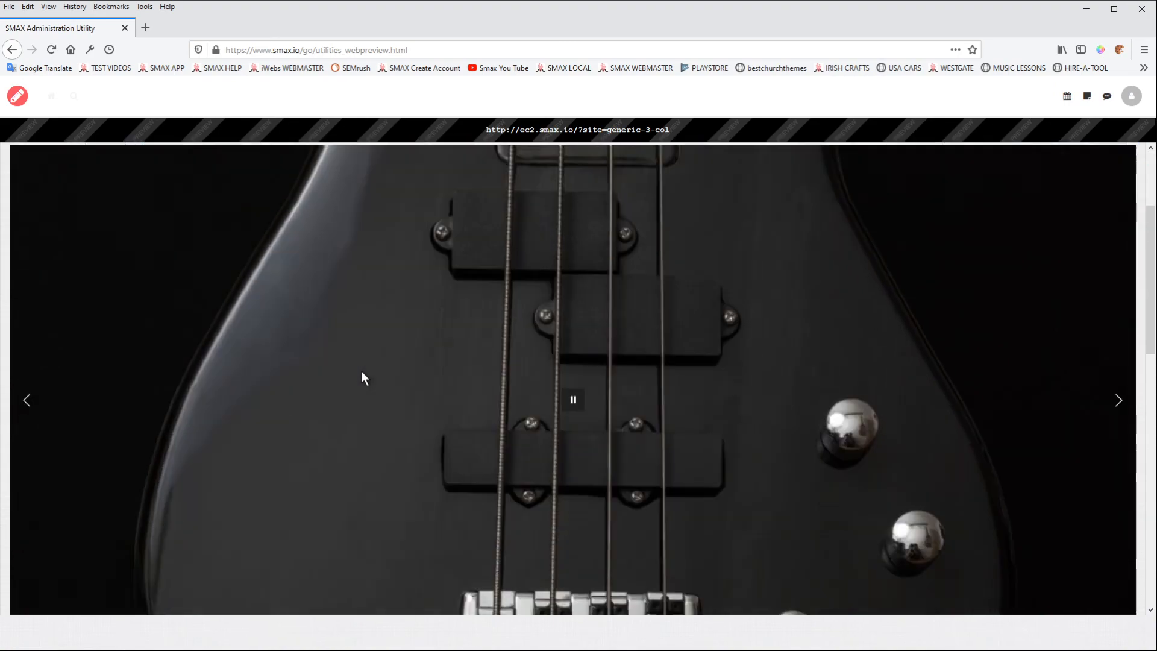
scroll(362, 378, down, 6)
scroll(363, 379, up, 6)
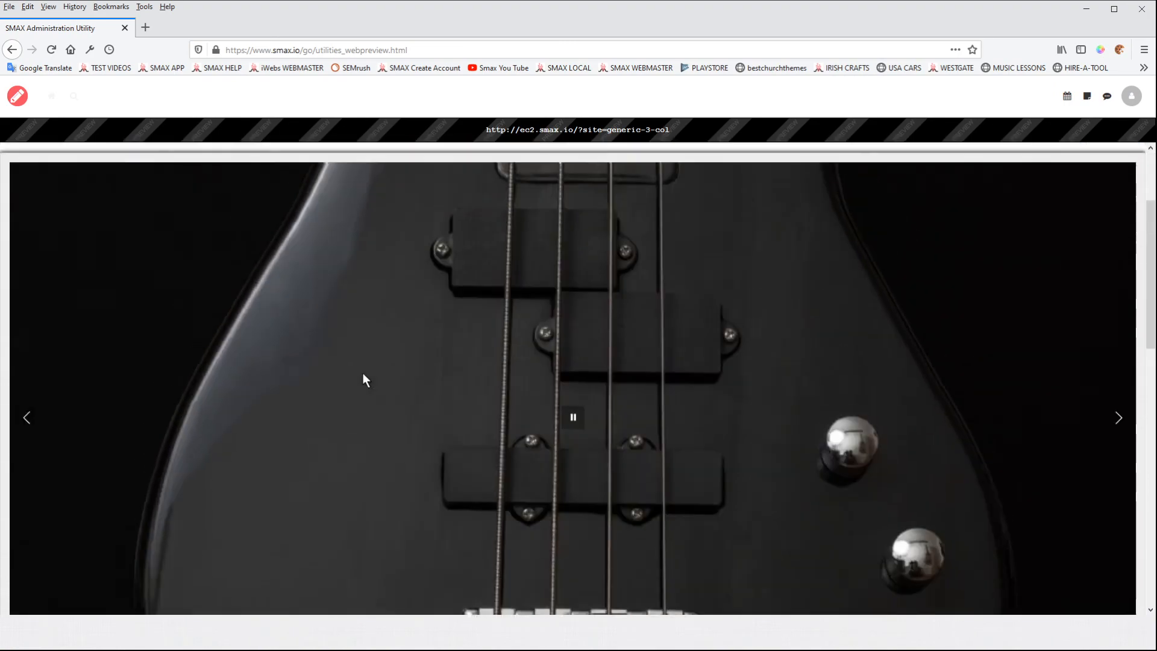
scroll(363, 375, up, 2)
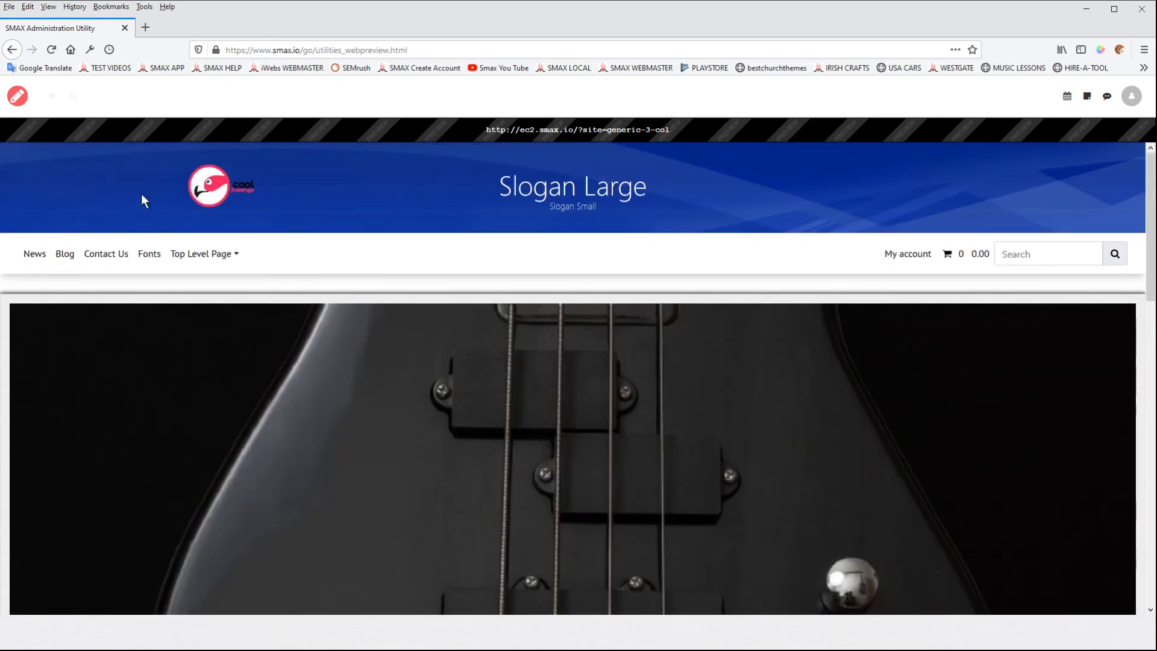
click(18, 96)
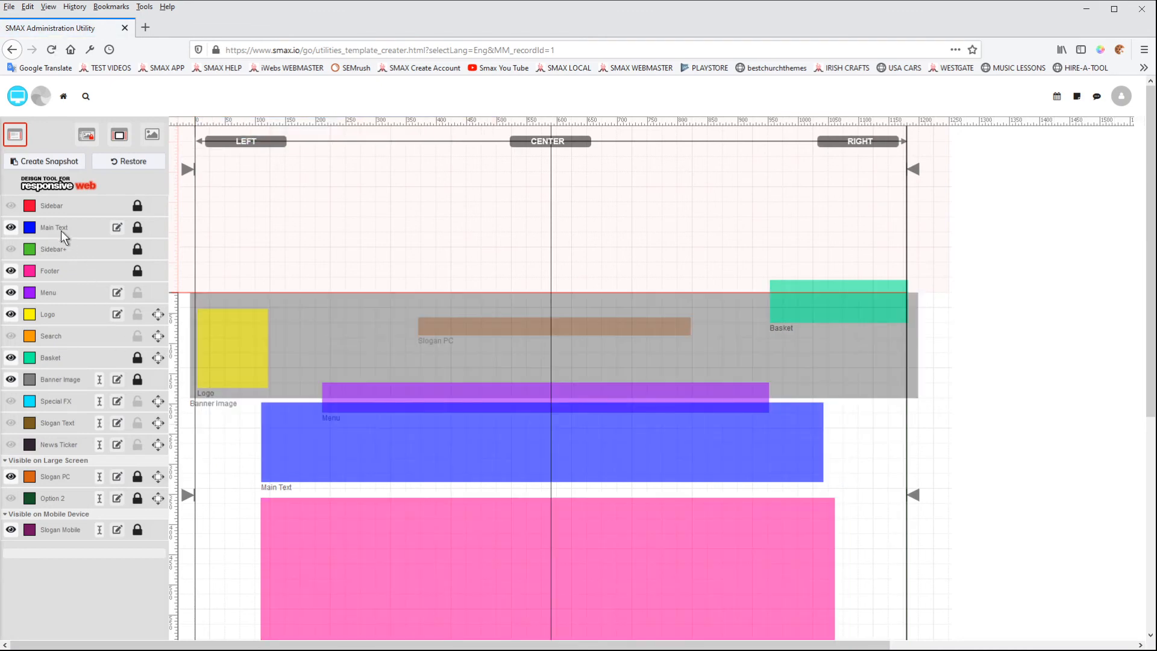
- Turn off the full-width option for the Main Text layer
click(62, 232)
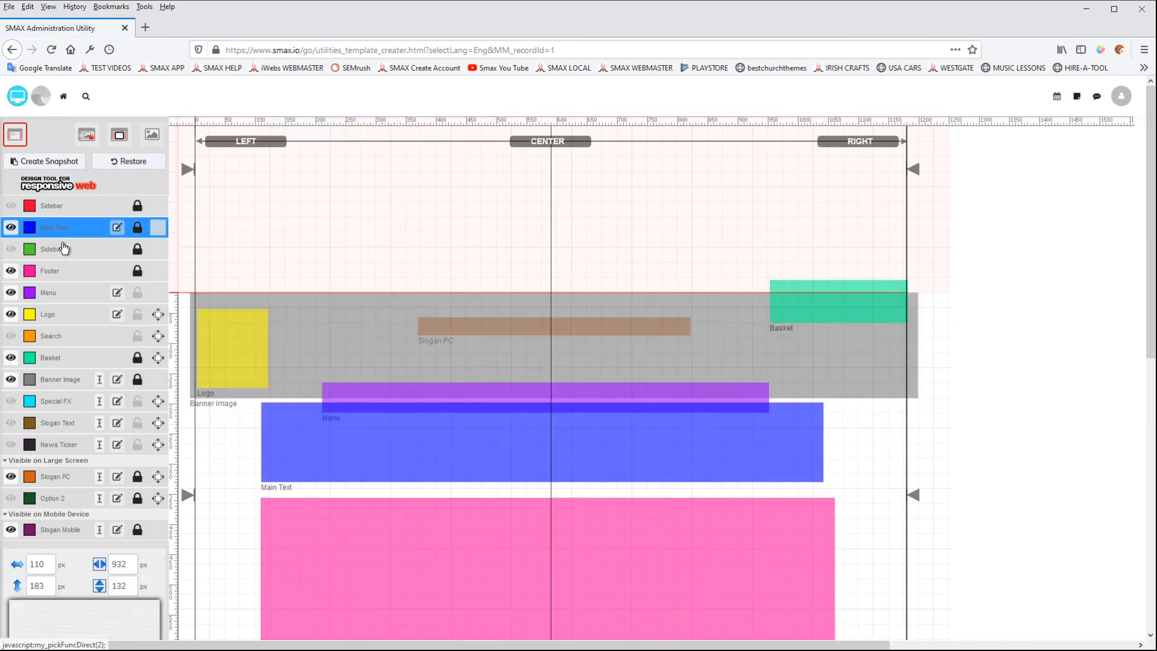
scroll(51, 510, down, 4)
click(18, 444)
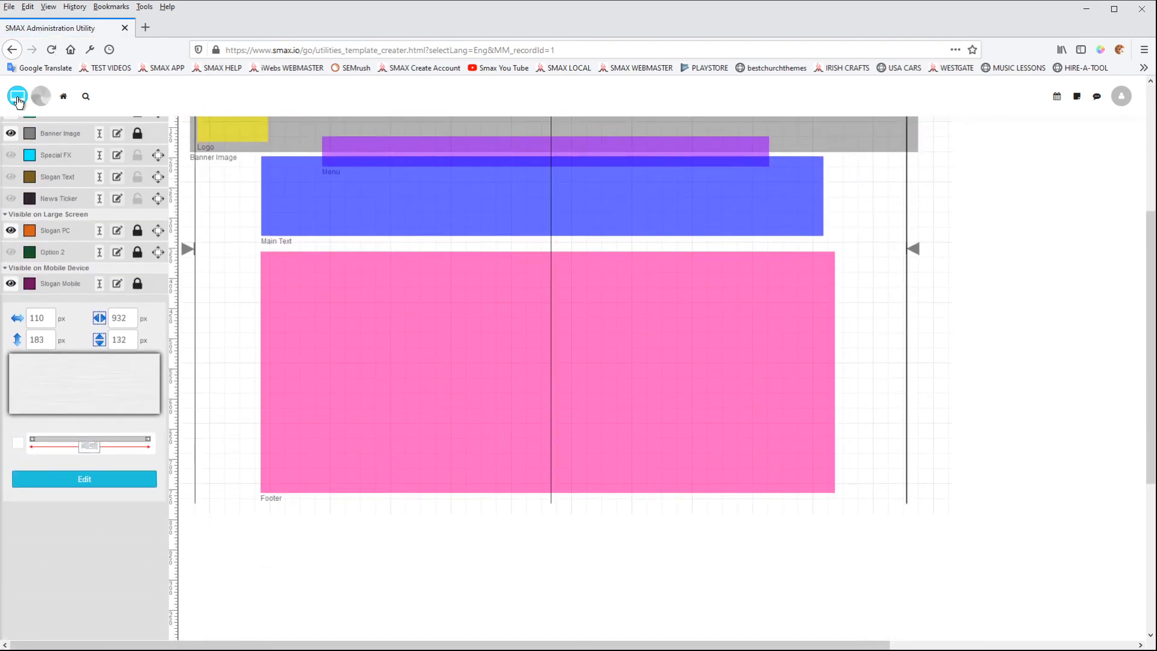
- Preview the narrowed Main Text box on the home page and the Fonts page, and return to the template editor
click(42, 97)
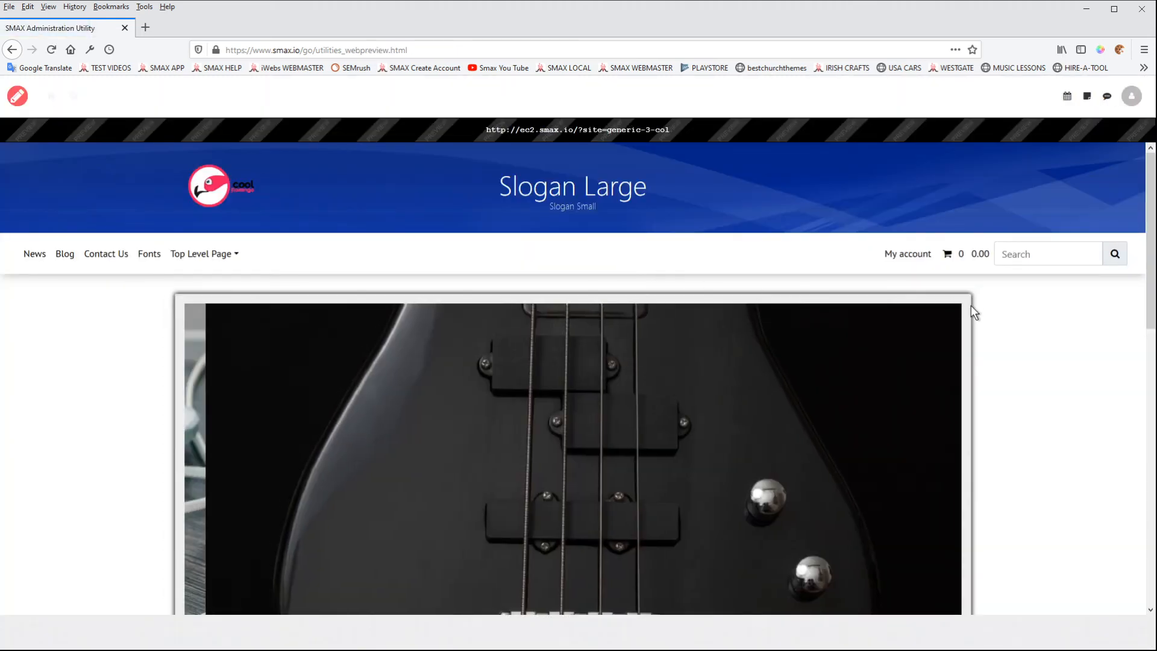
scroll(1024, 381, down, 3)
scroll(1022, 381, down, 4)
scroll(1023, 381, up, 7)
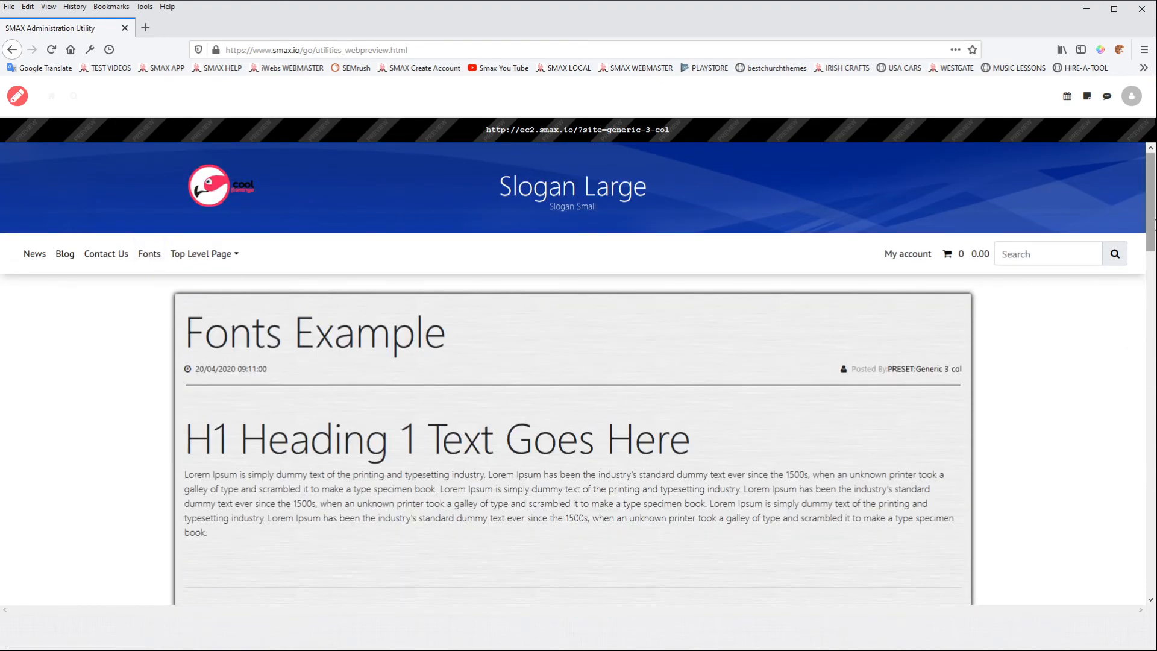
scroll(1036, 377, down, 5)
scroll(579, 374, down, 15)
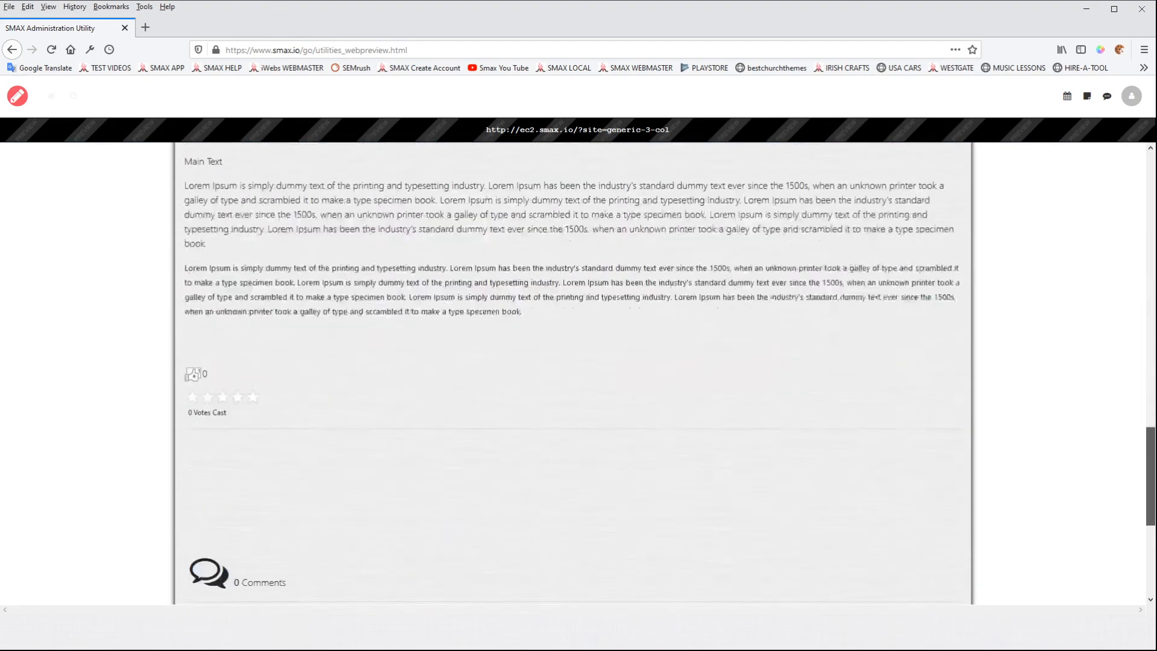
scroll(400, 259, up, 20)
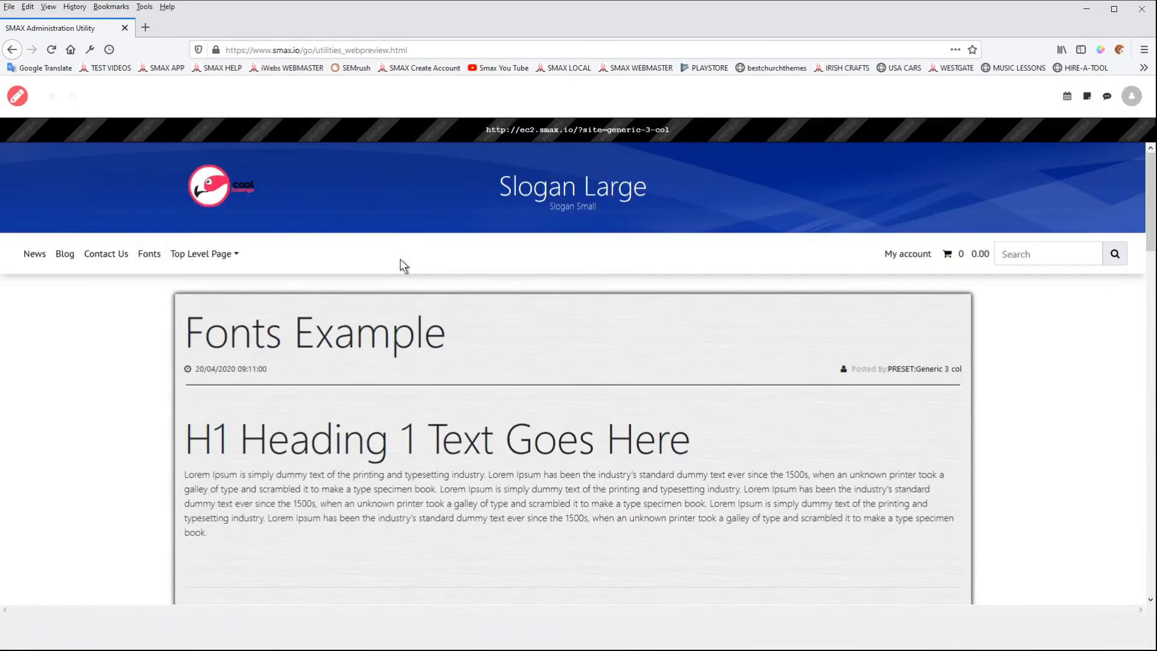
click(18, 98)
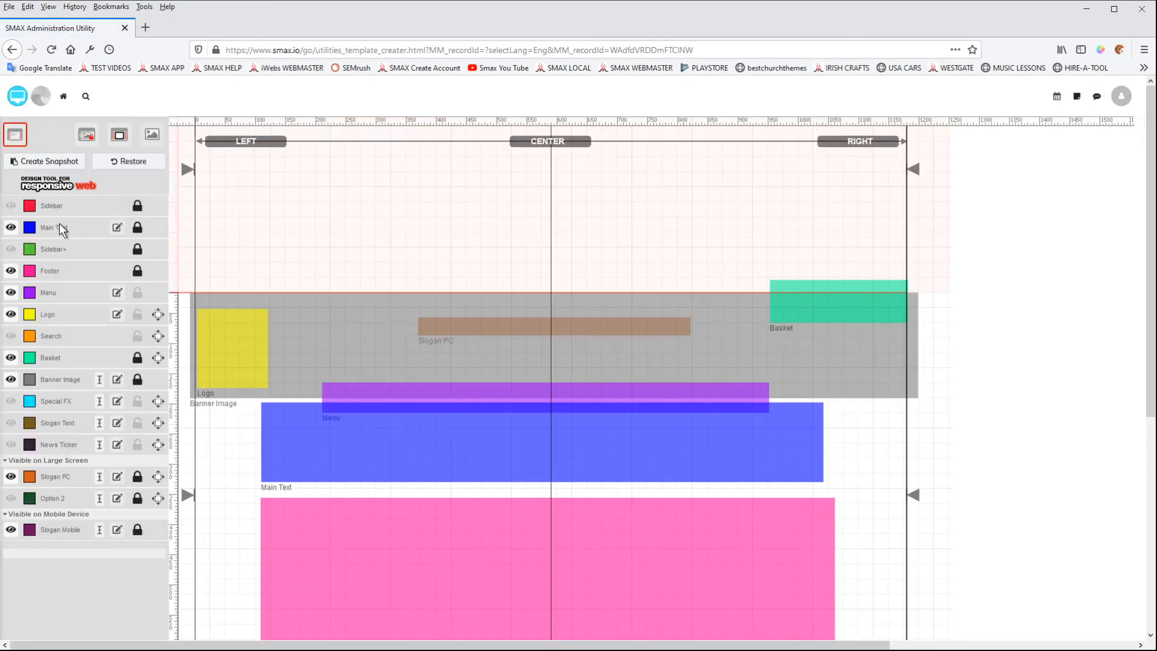
- Open the Main Text layer's box settings to review the Update All option, and close them without saving
click(59, 225)
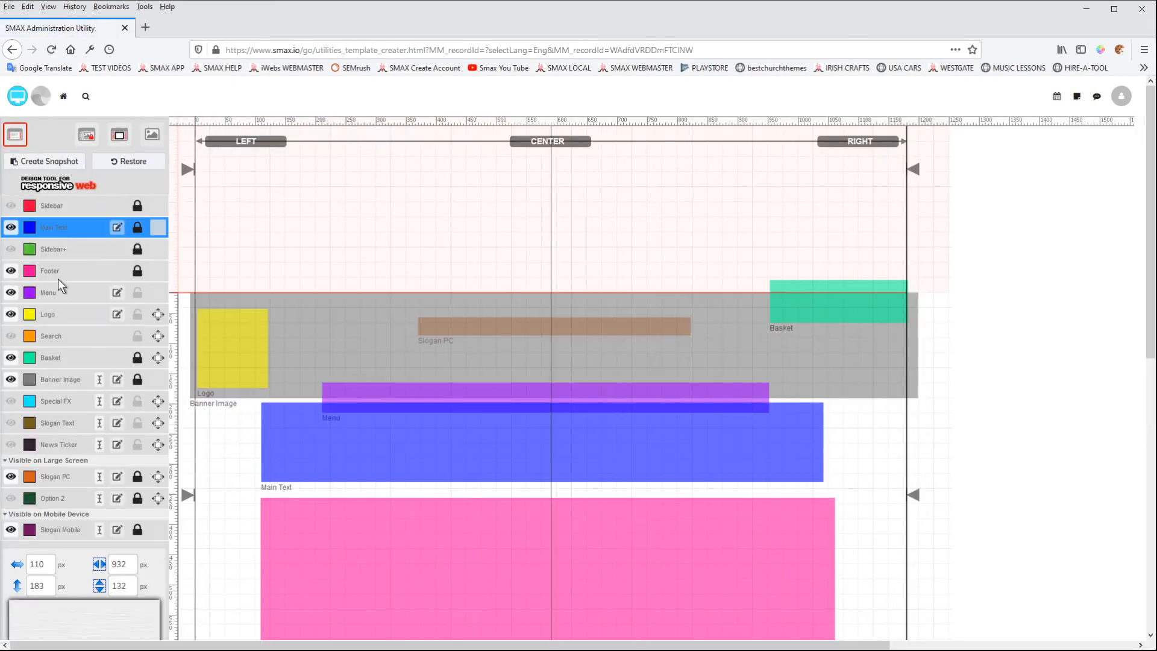
scroll(135, 577, down, 2)
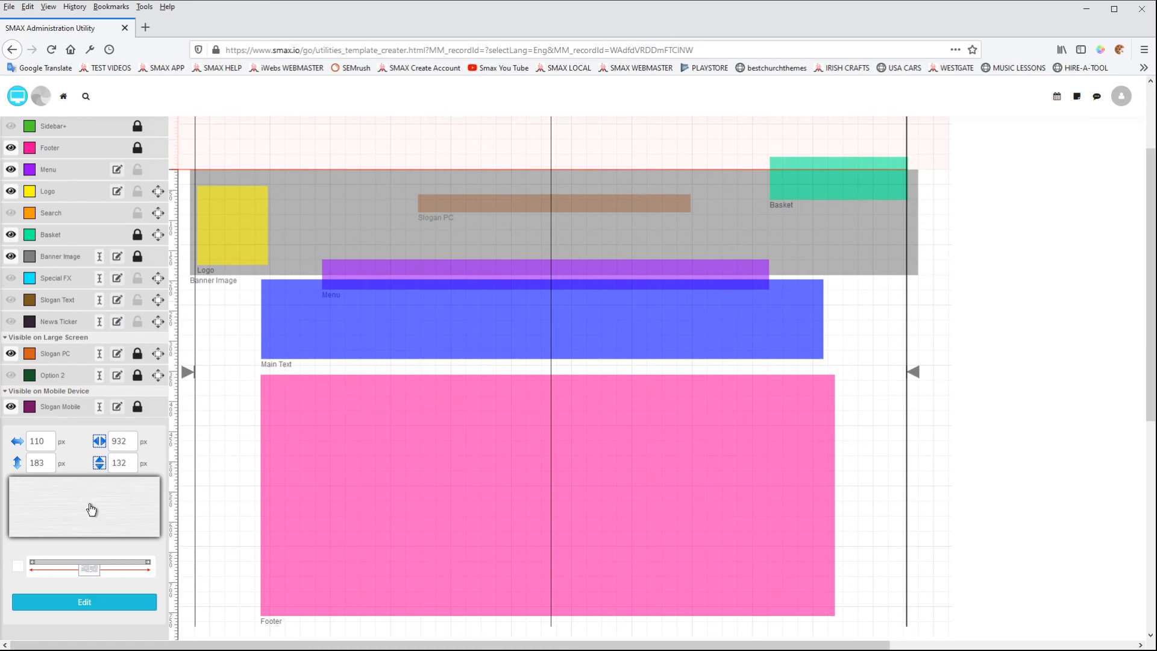
click(276, 529)
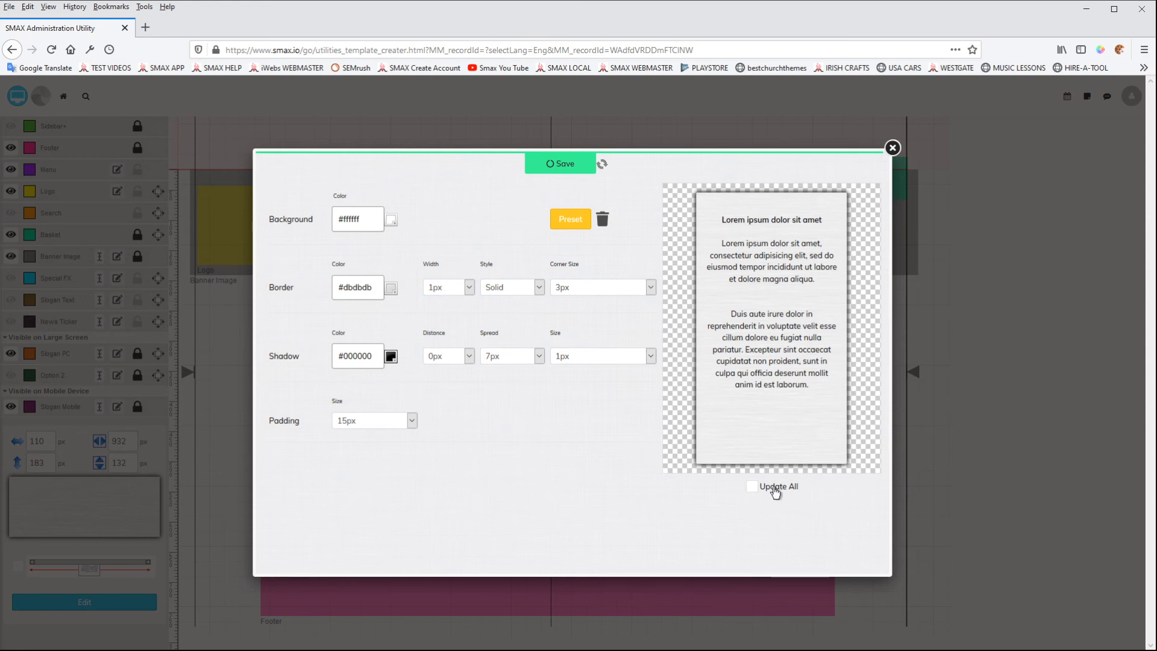
click(893, 148)
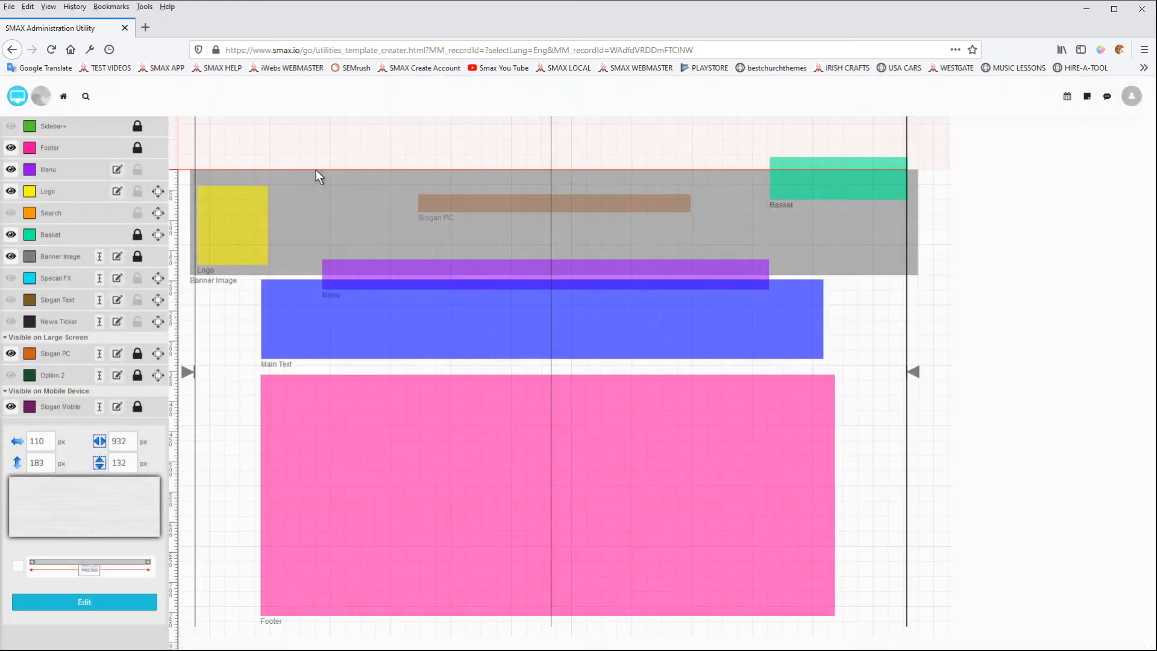
- Restore the template from Snapshot 226, noted "All working ok", and close the snapshots list
scroll(185, 281, up, 2)
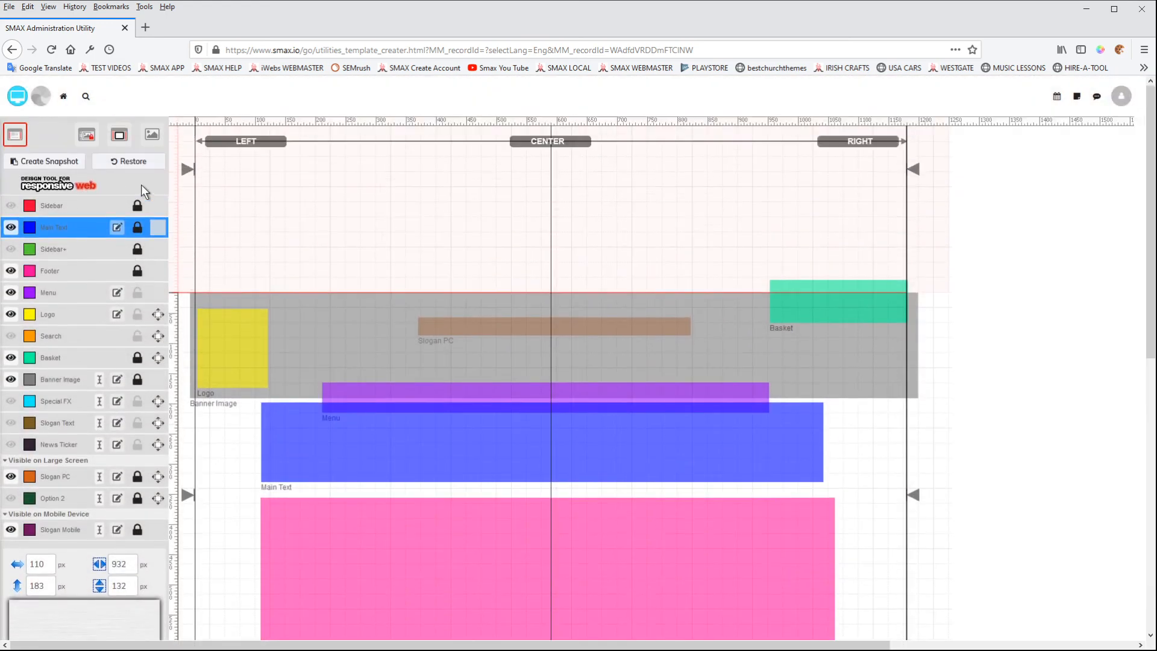
click(125, 163)
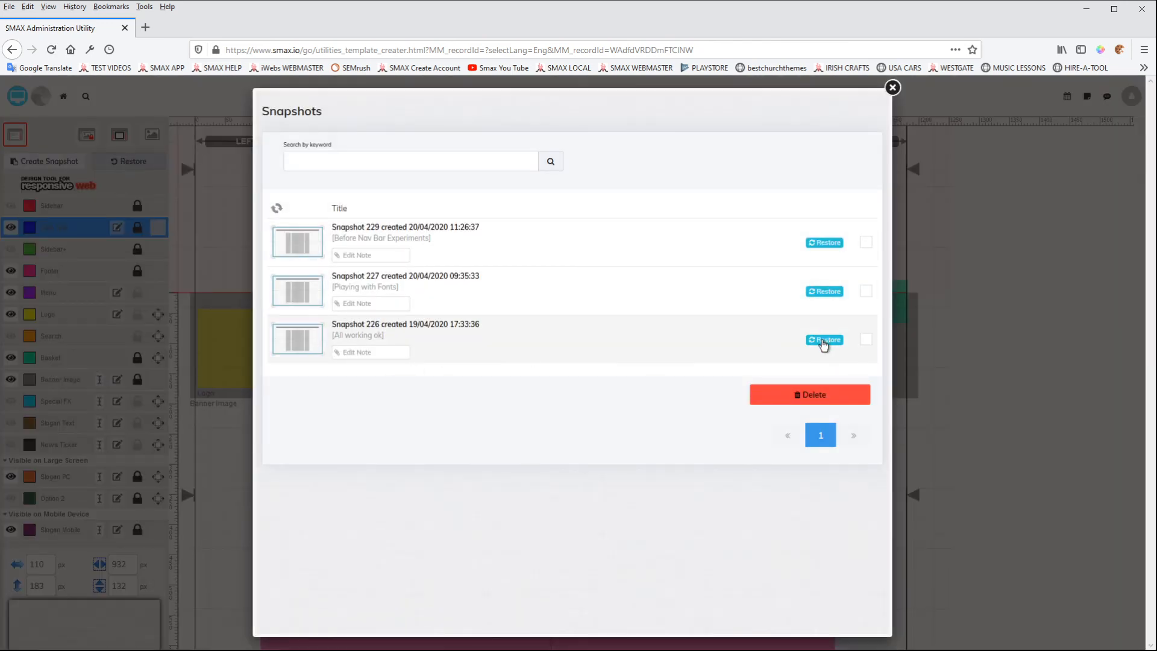
click(832, 341)
click(567, 309)
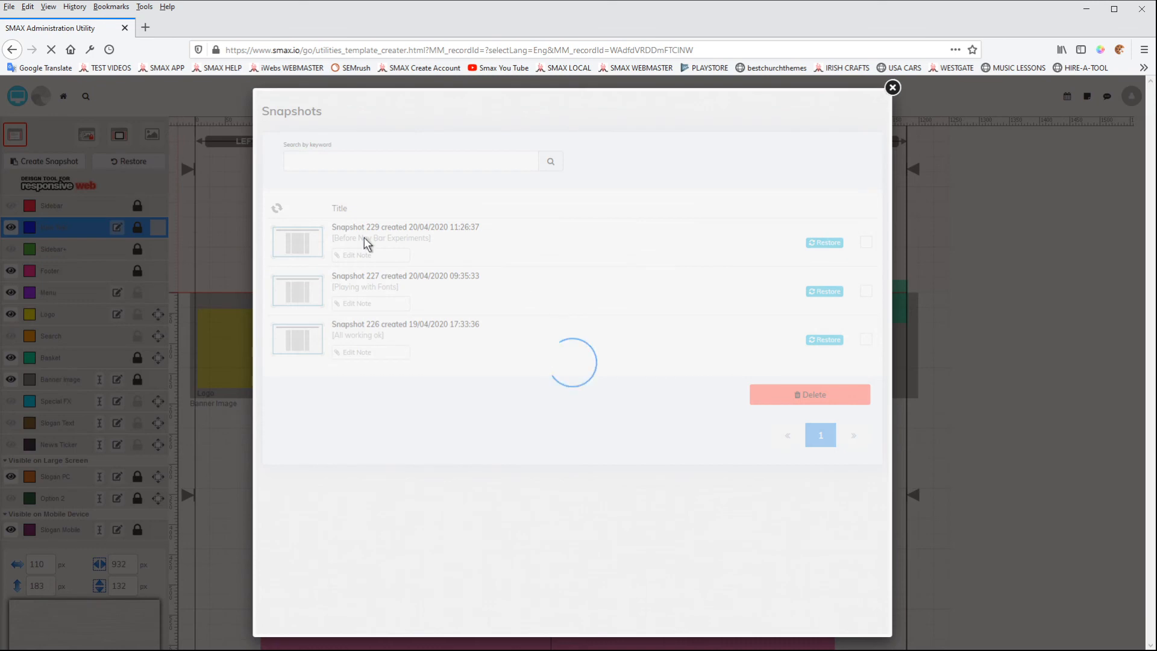
click(893, 88)
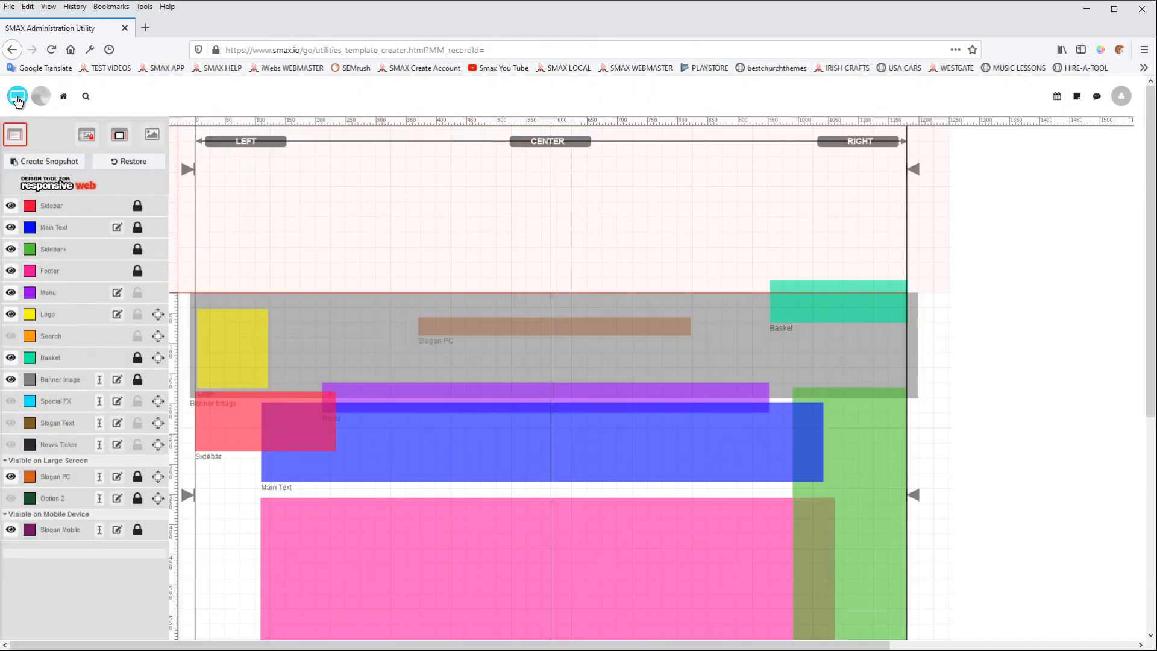
- Preview the site after restoring the snapshot, and return to the template editor
click(18, 99)
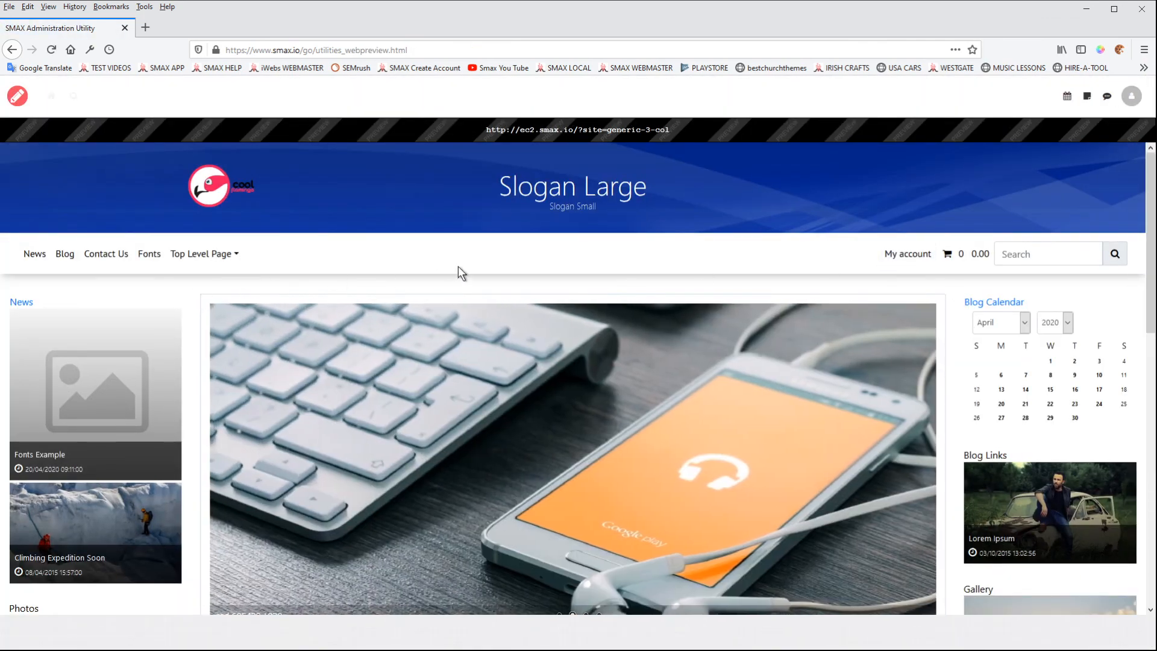
mouse_move(1153, 189)
mouse_down()
mouse_move(1153, 461)
mouse_move(1153, 182)
mouse_up()
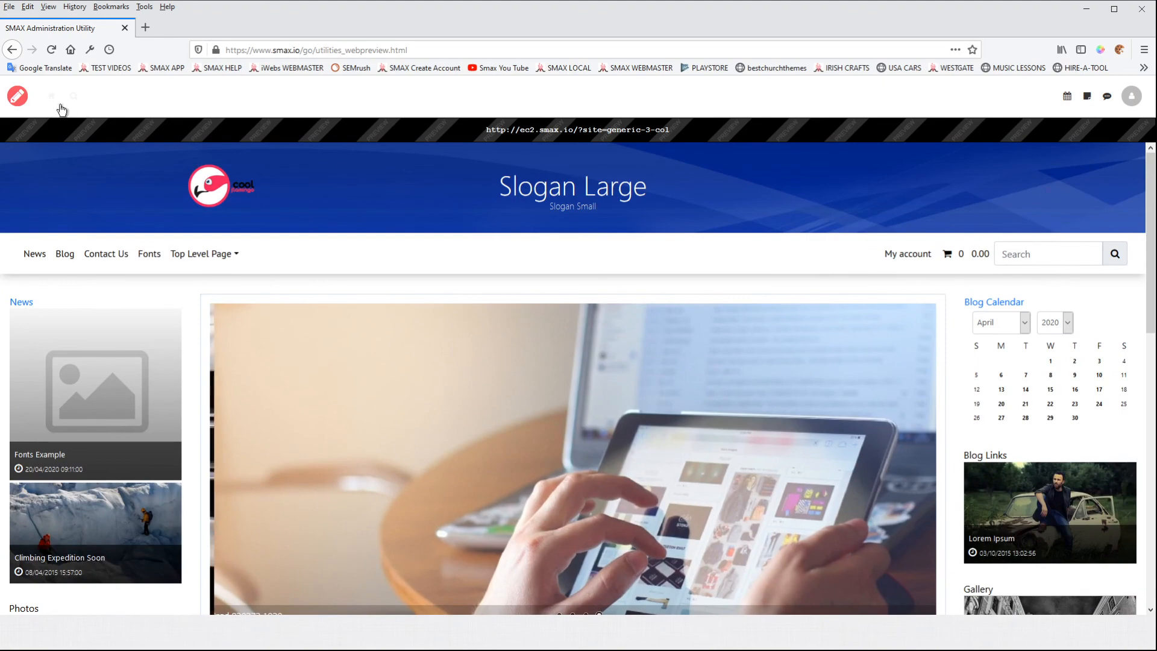
click(19, 98)
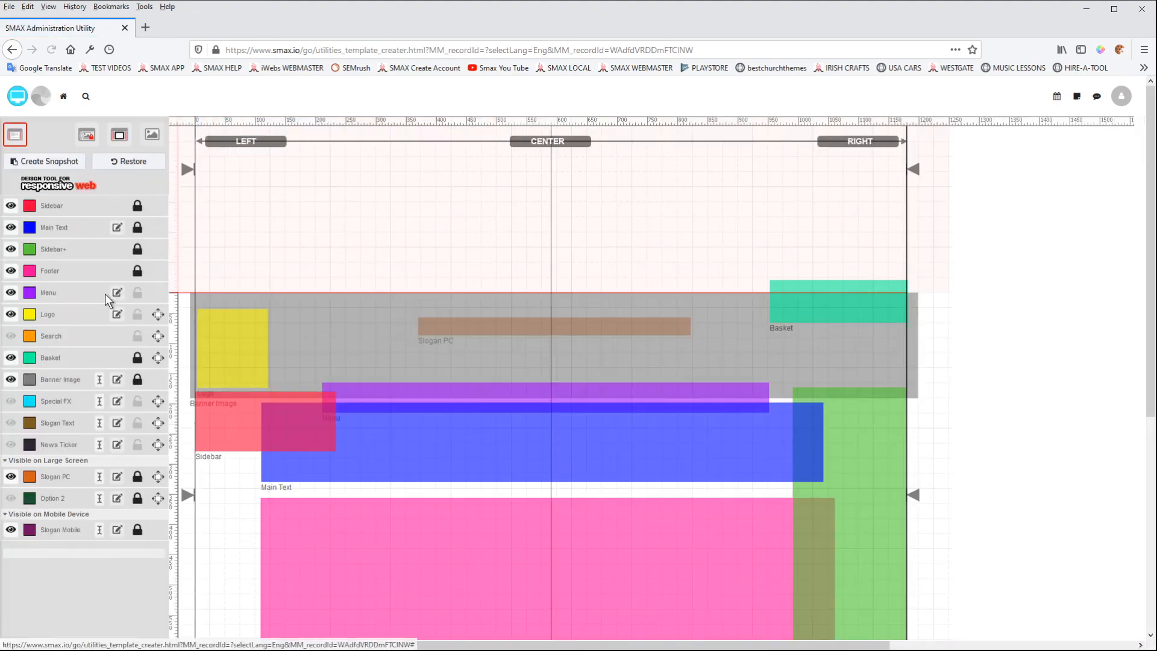
- Open the Footer layer's box settings to review its background, border, shadow and padding, and close them without saving
click(51, 273)
scroll(312, 405, down, 3)
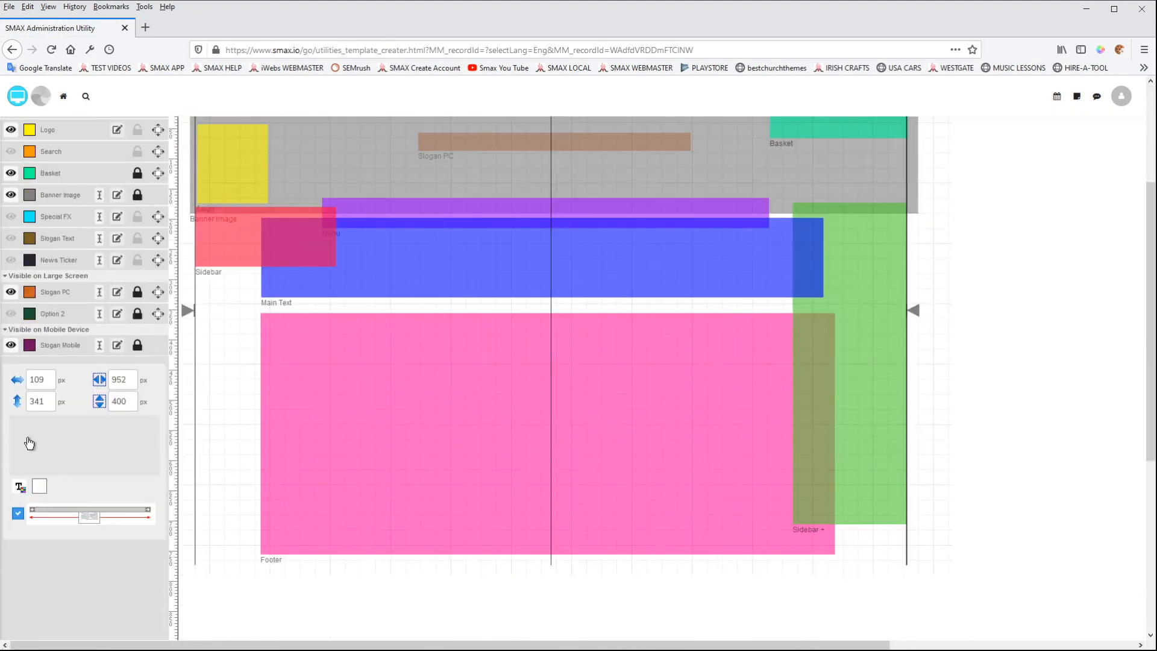
scroll(158, 328, up, 3)
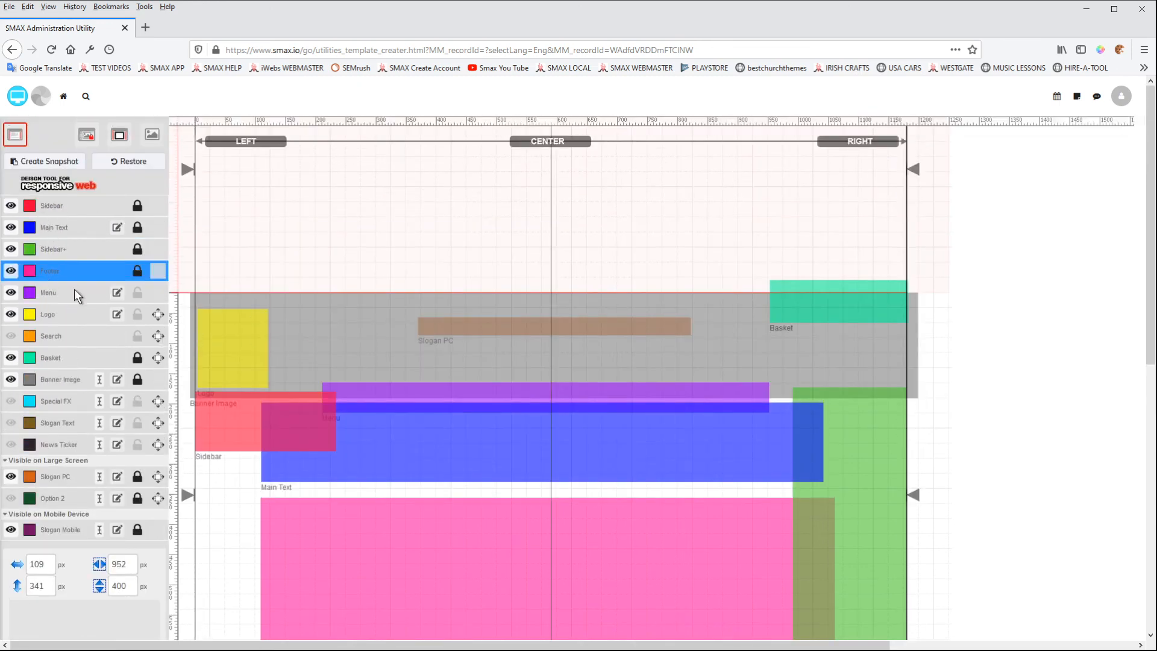
scroll(152, 503, down, 4)
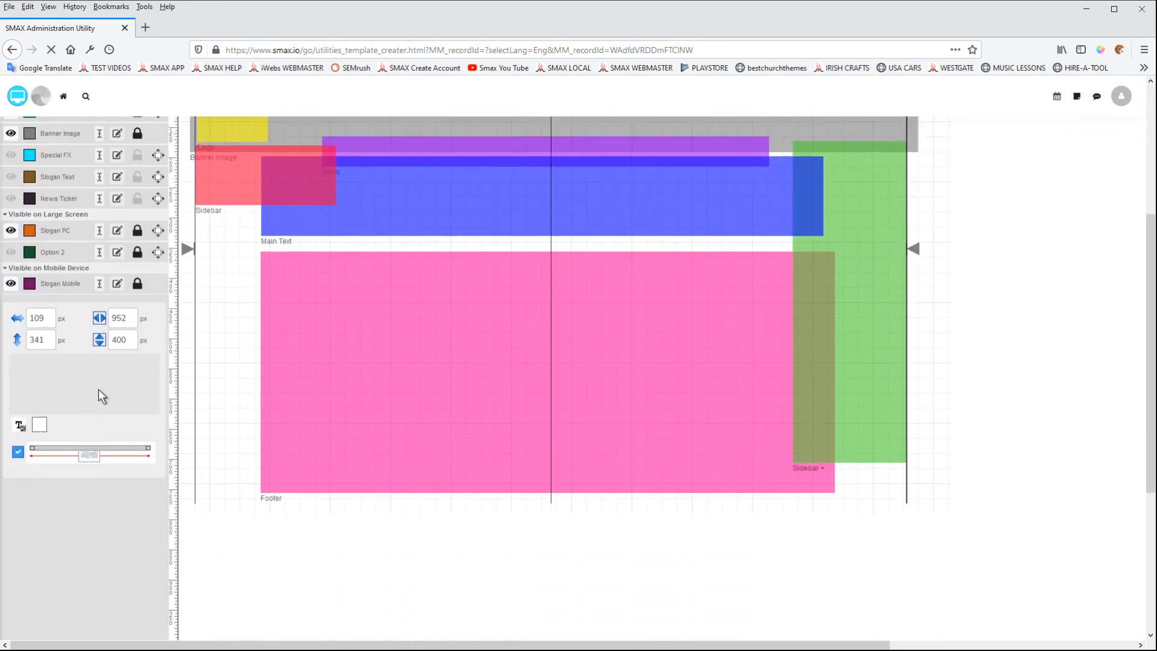
click(101, 392)
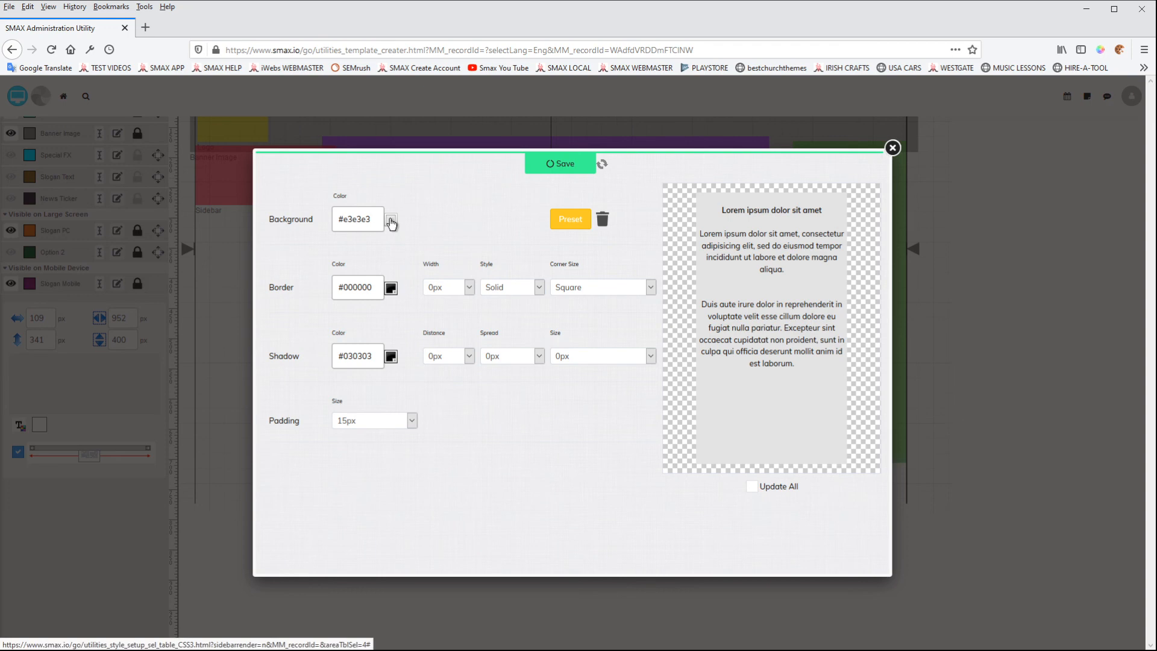
click(893, 148)
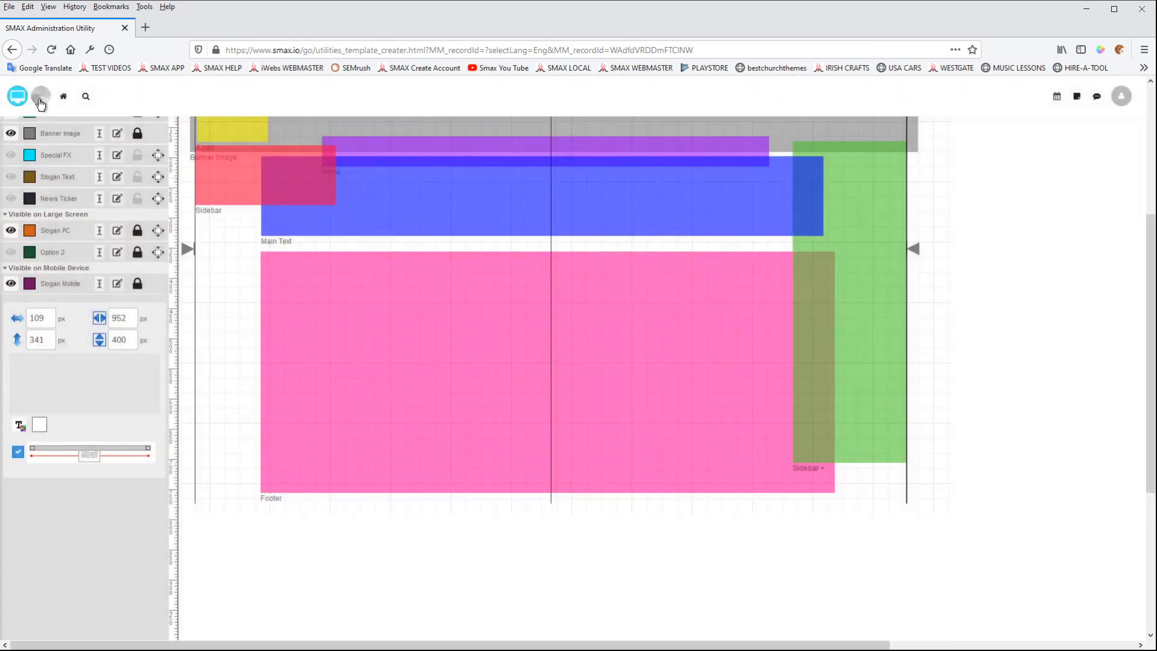
- Preview the site down to the page footer to check its styling, and return to the template editor
click(19, 98)
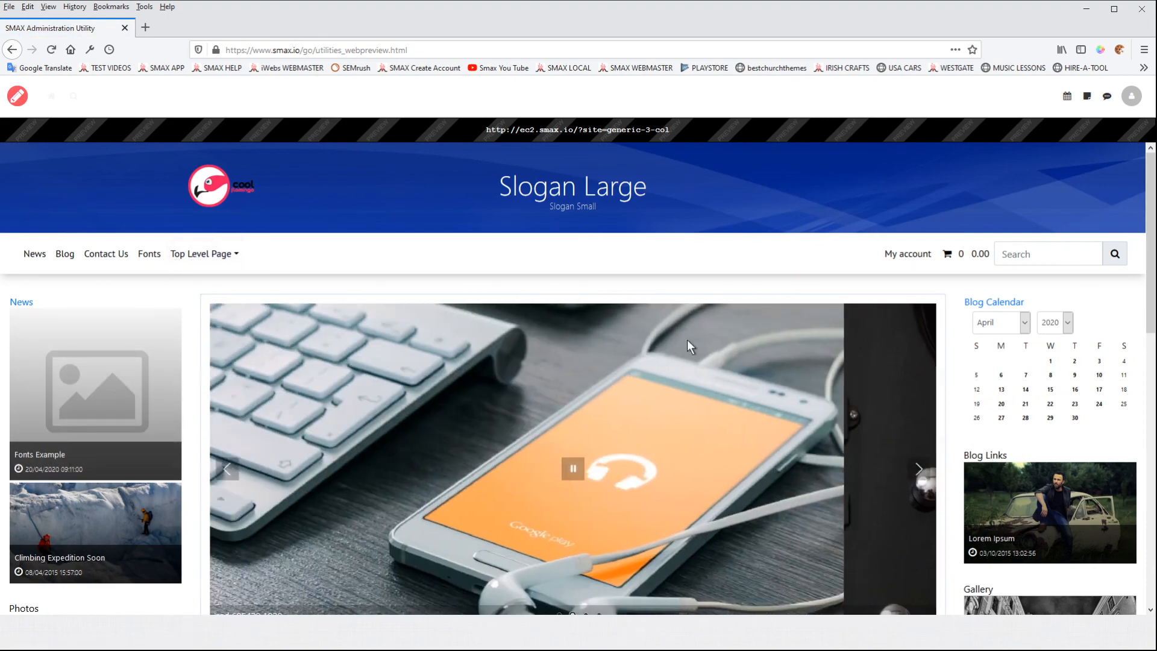
drag(1152, 239, 1152, 511)
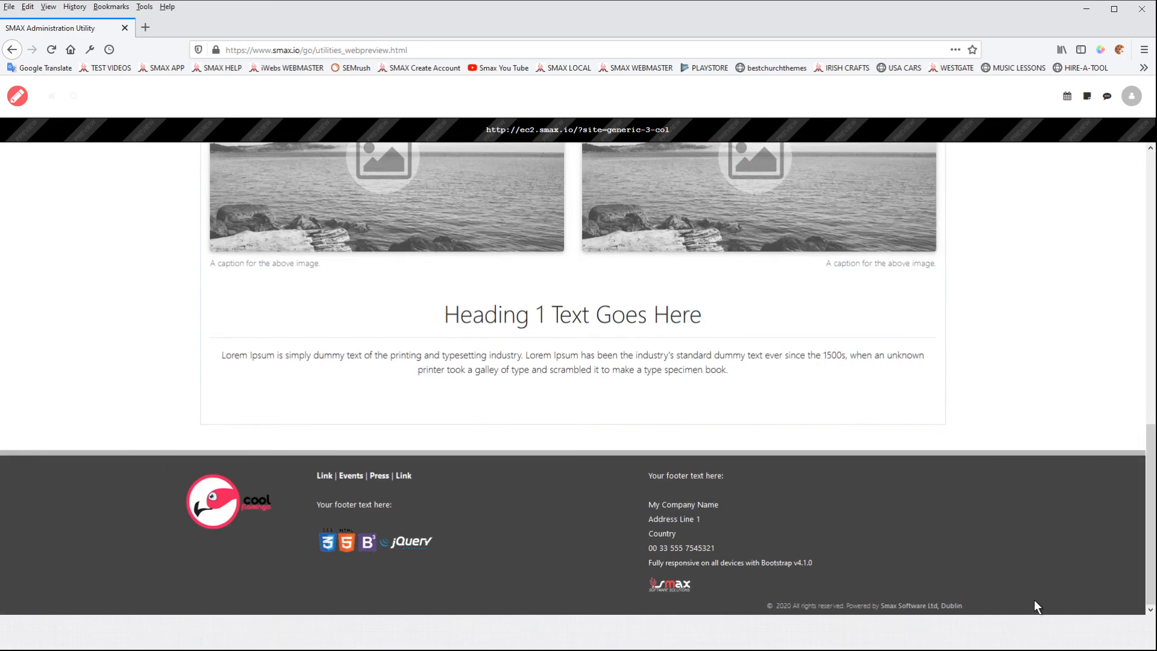
click(16, 95)
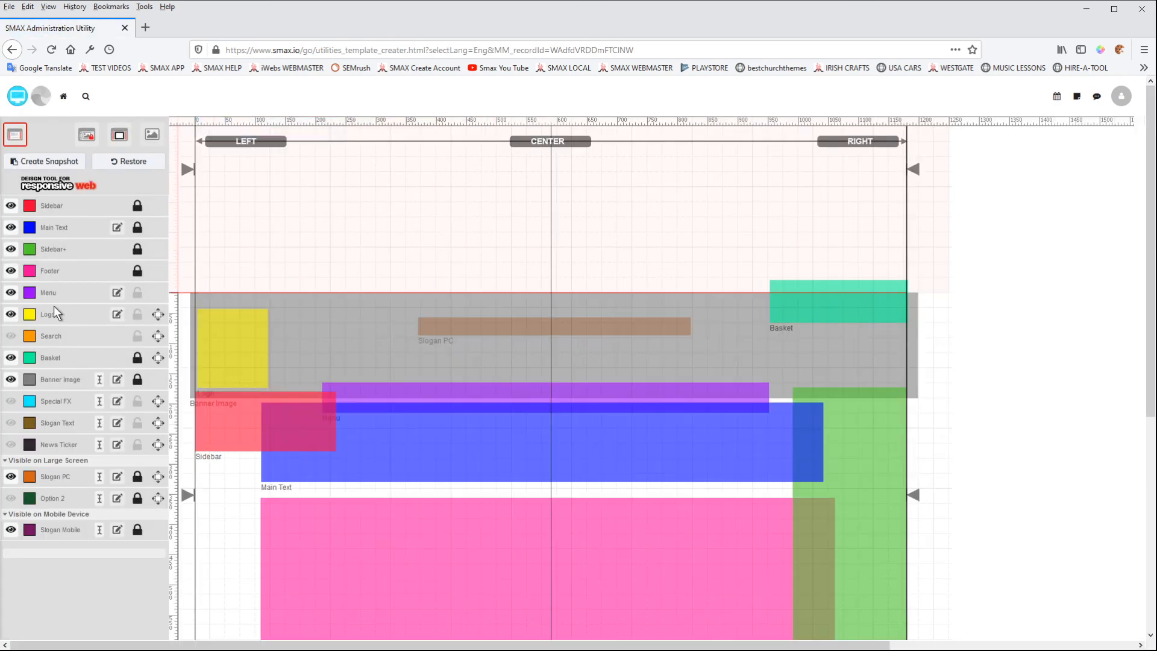
- Select the Footer layer and review its position and size settings and its placement in the template layout
click(53, 276)
scroll(131, 505, down, 4)
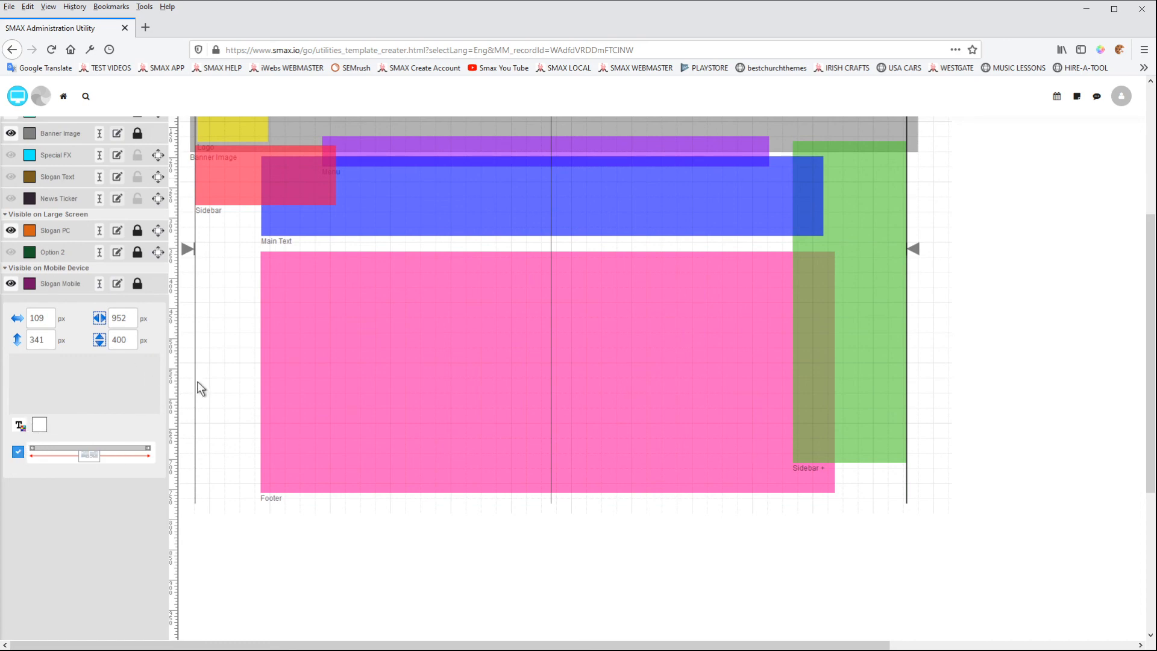
scroll(236, 375, up, 3)
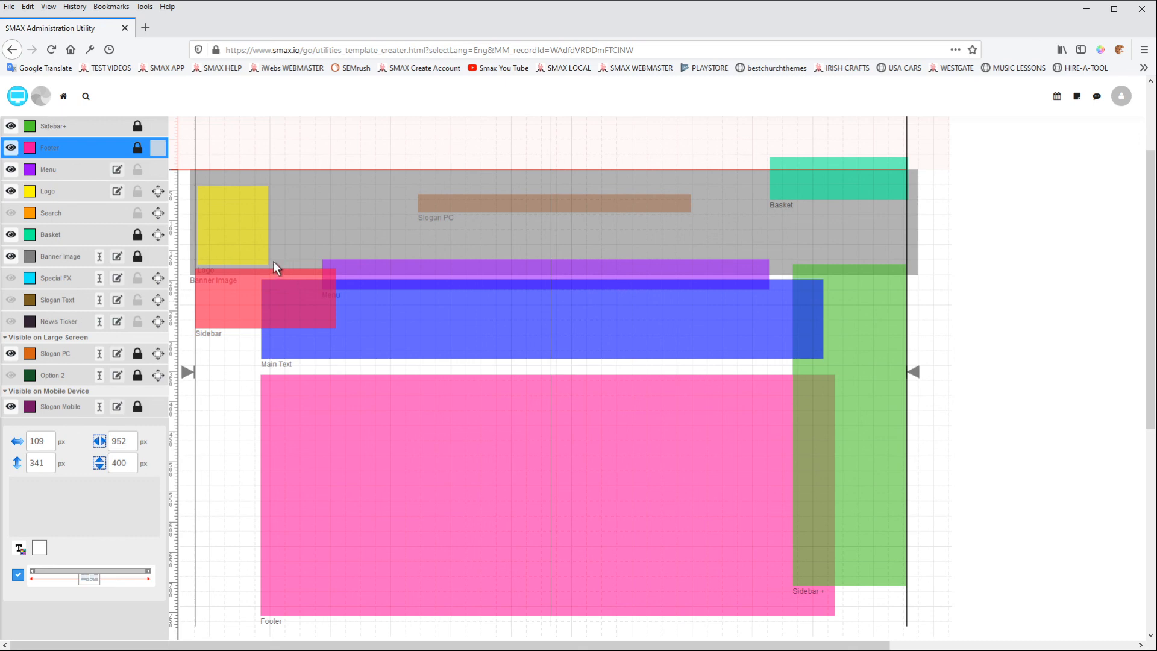
scroll(238, 282, up, 3)
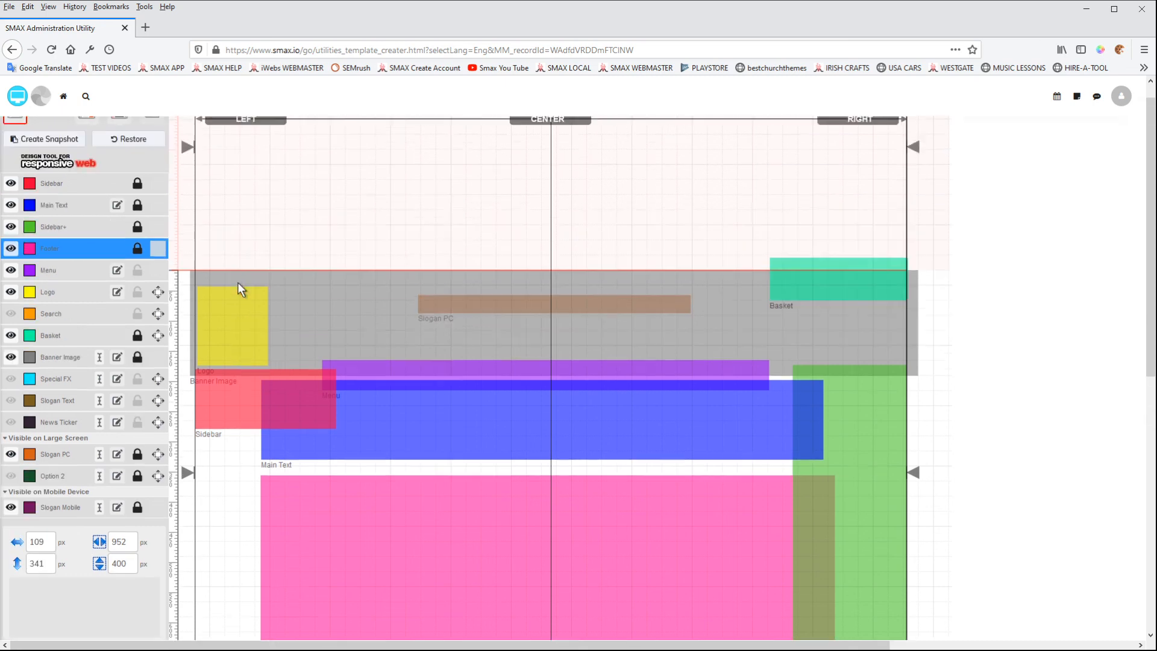